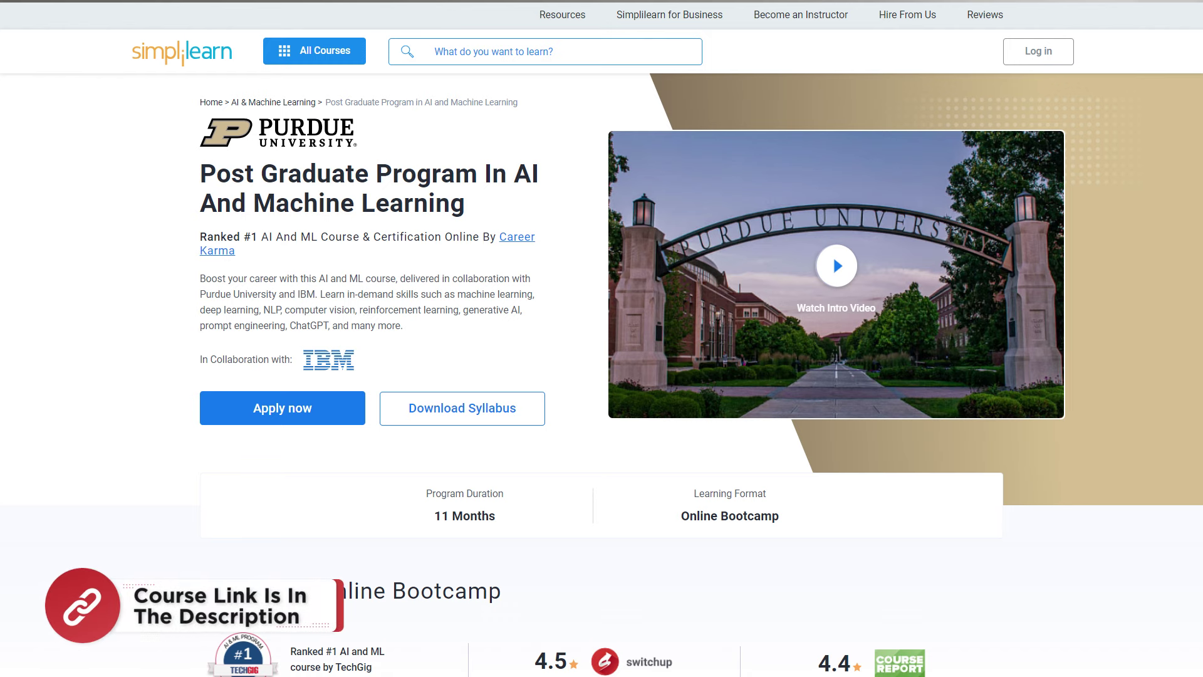
Scroll the AI and Machine Learning course page past Key Features to the Purdue and IBM certificates
scroll(601, 338, "down", 3)
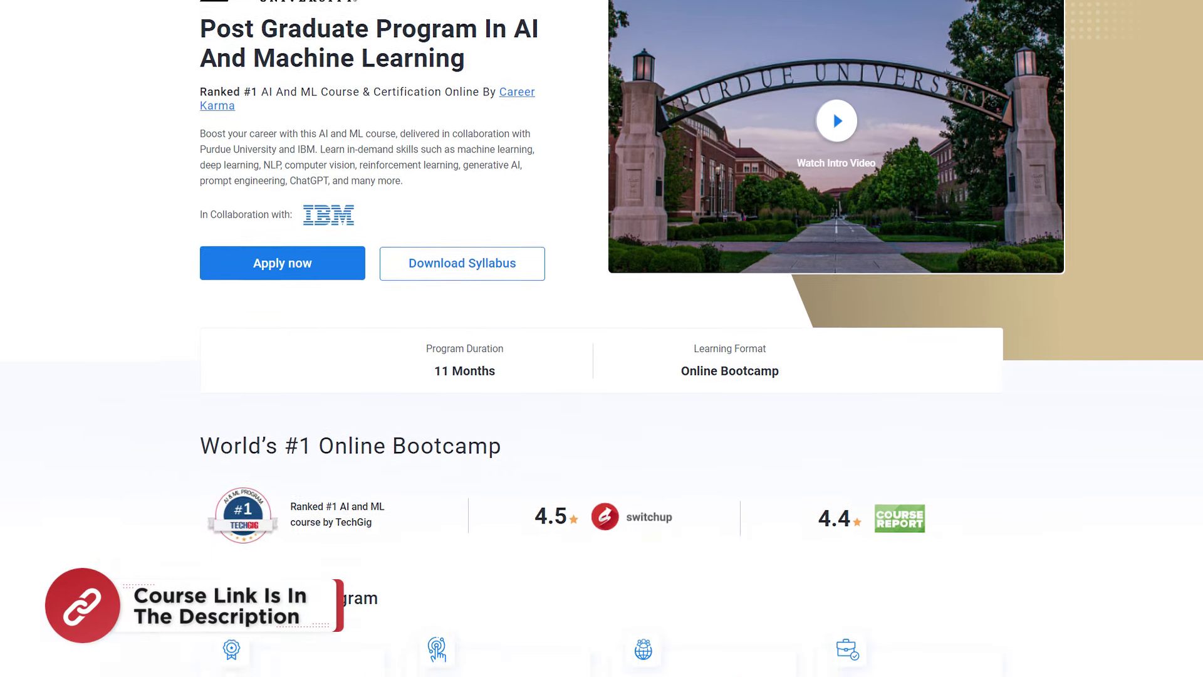
scroll(601, 338, "down", 3)
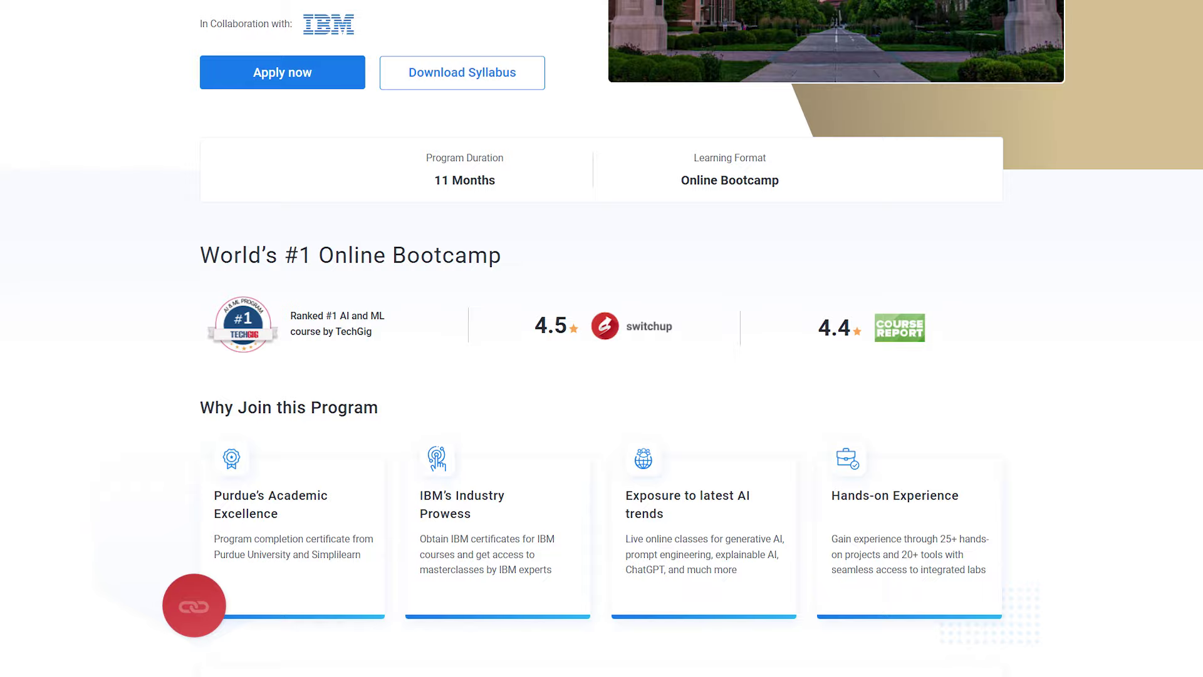
scroll(601, 338, "down", 3)
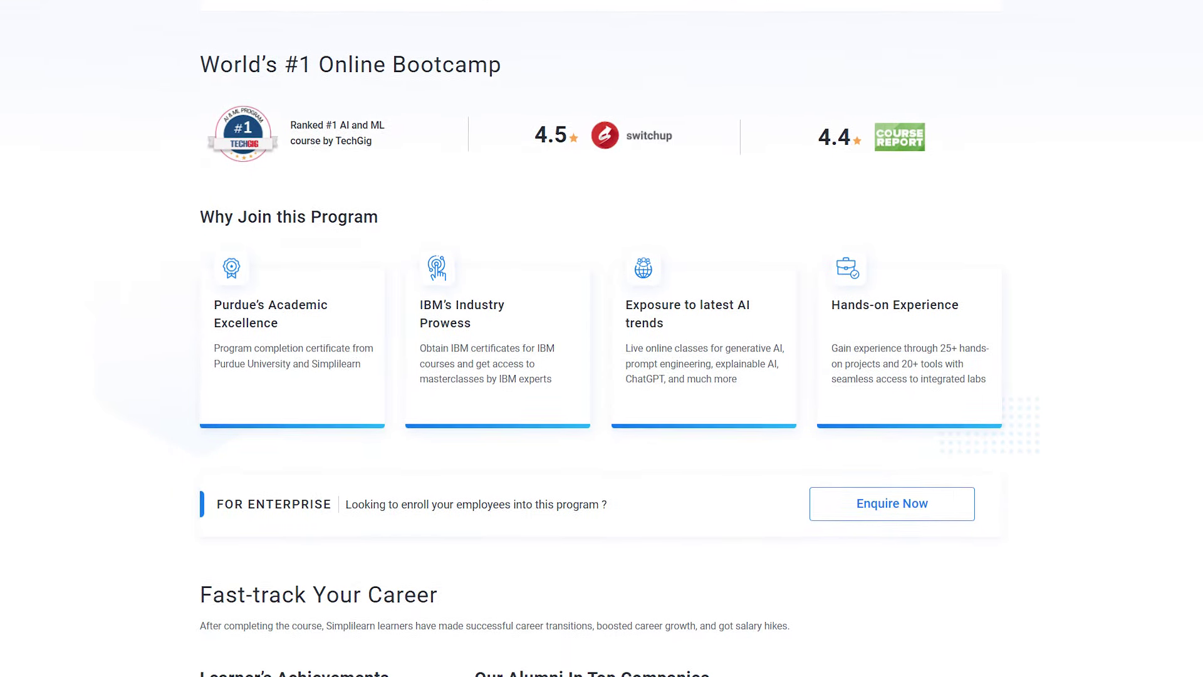
scroll(601, 338, "down", 3)
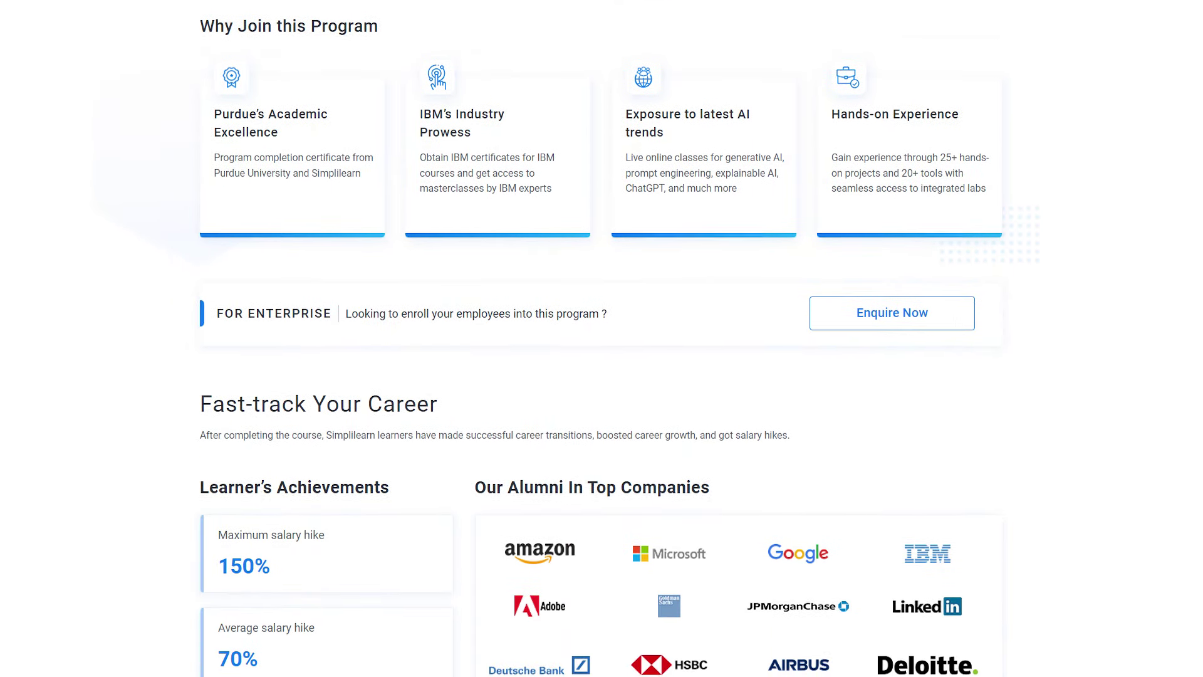
scroll(601, 338, "down", 3)
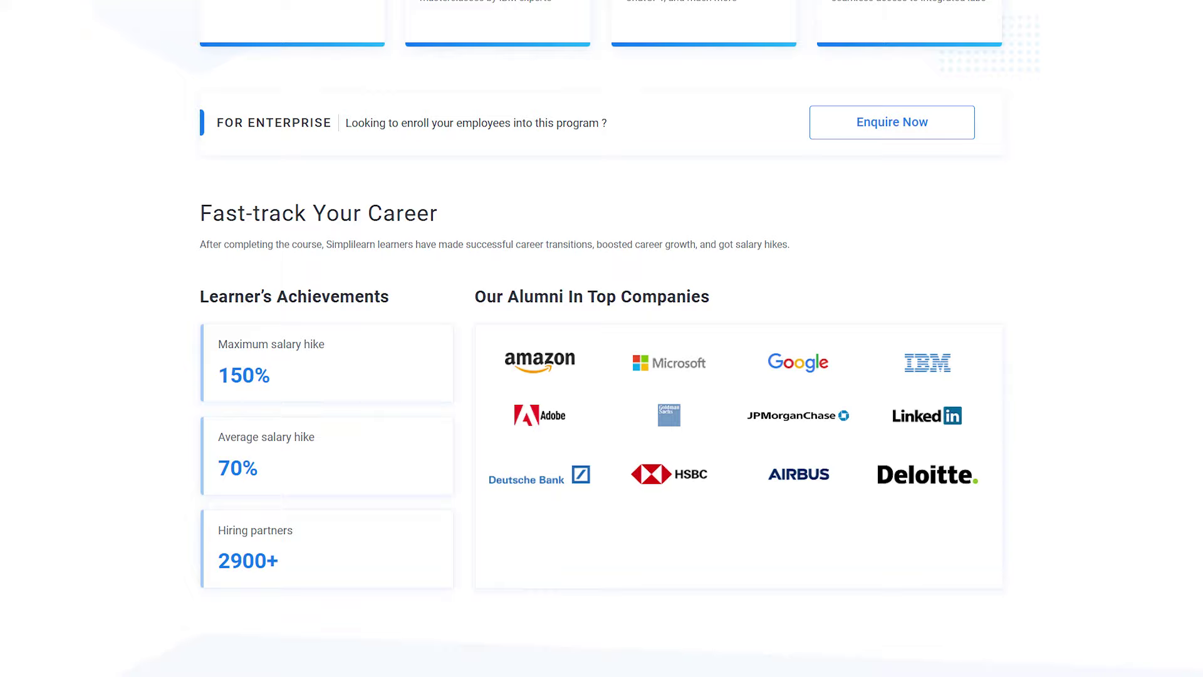
scroll(601, 339, "down", 3)
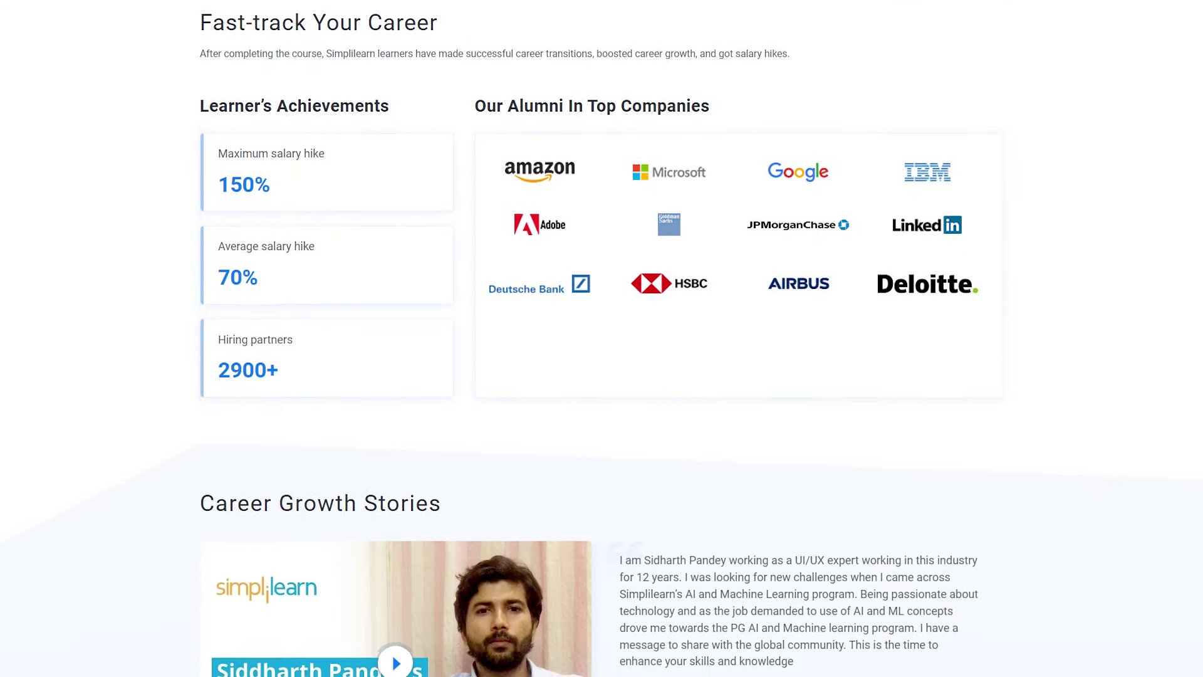
scroll(602, 338, "down", 3)
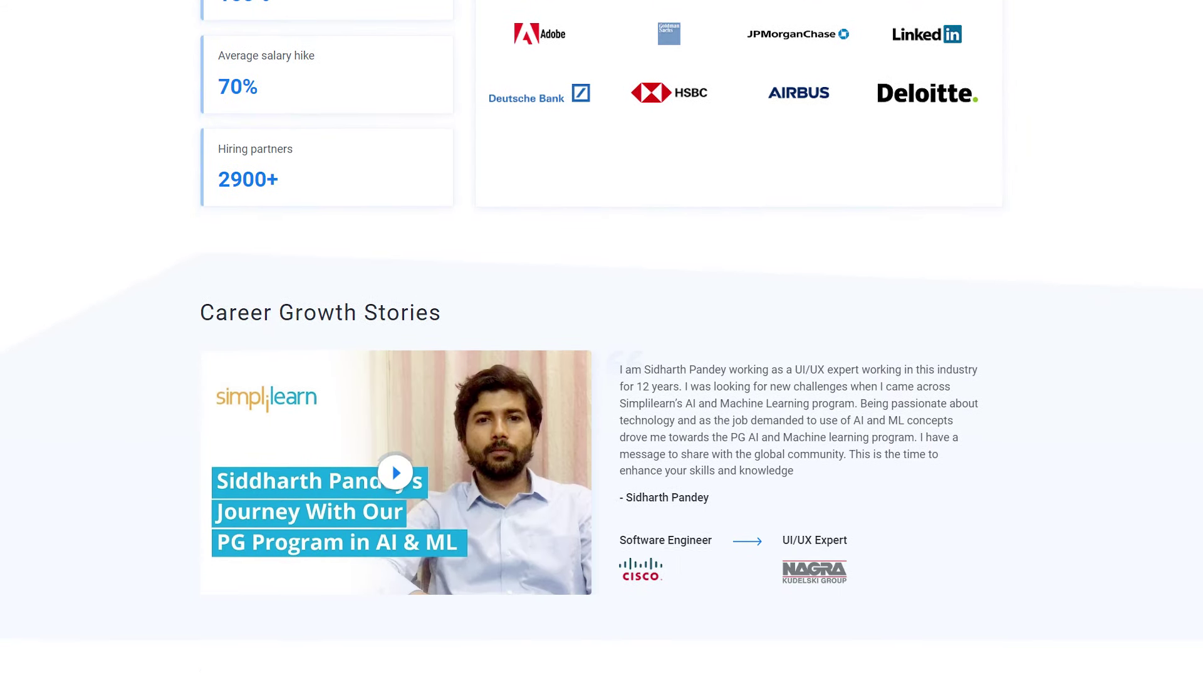
scroll(602, 339, "down", 3)
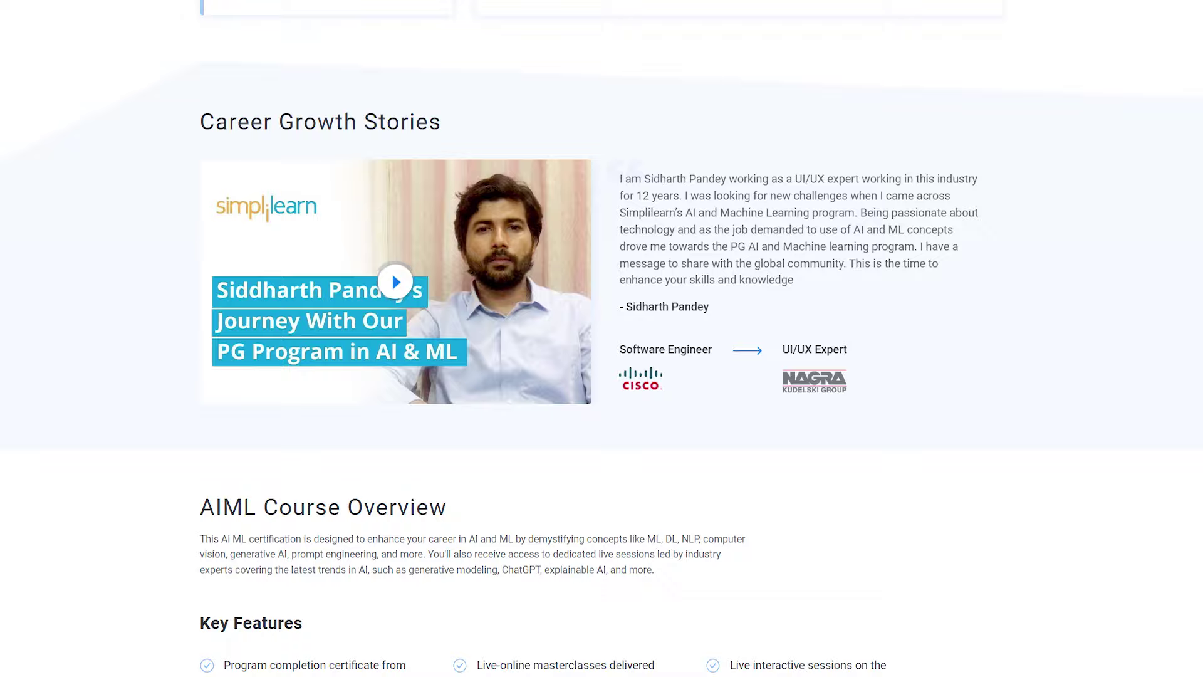
scroll(601, 338, "down", 3)
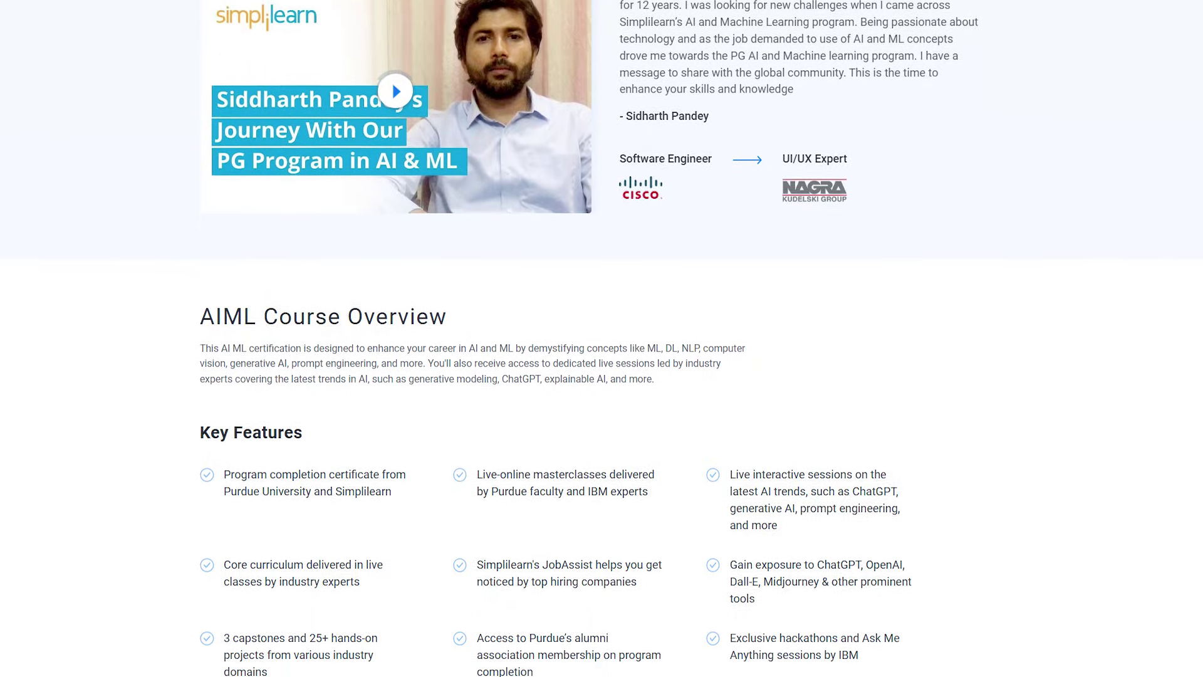
scroll(602, 338, "down", 3)
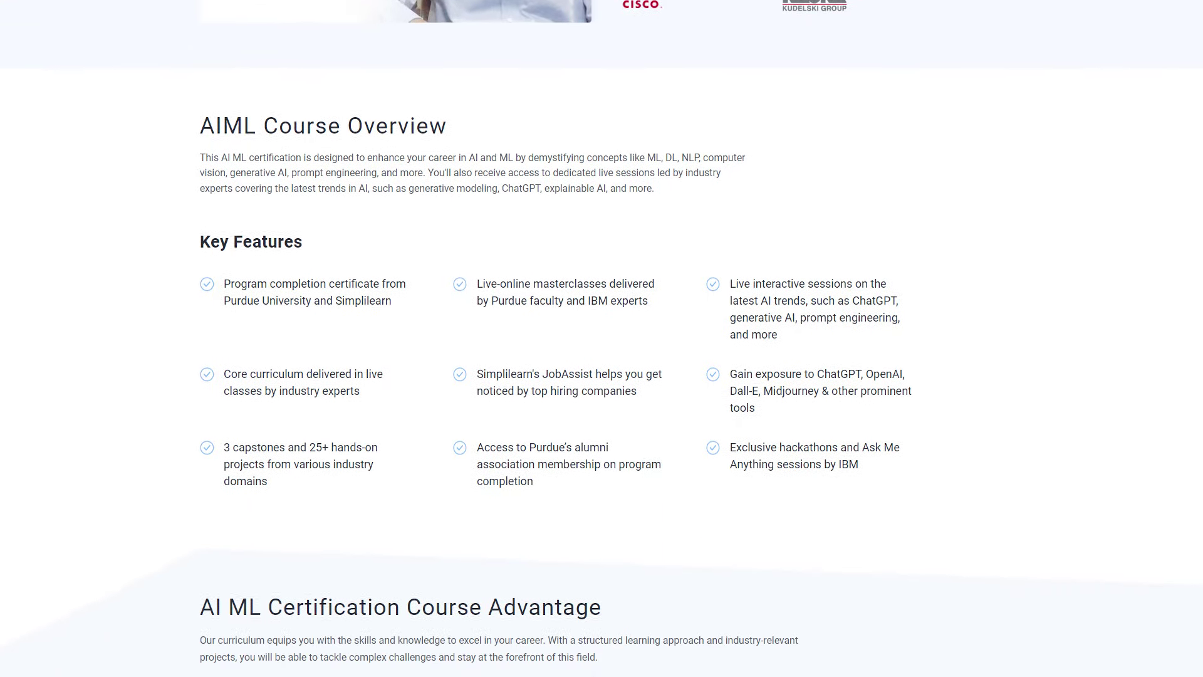
scroll(601, 338, "down", 3)
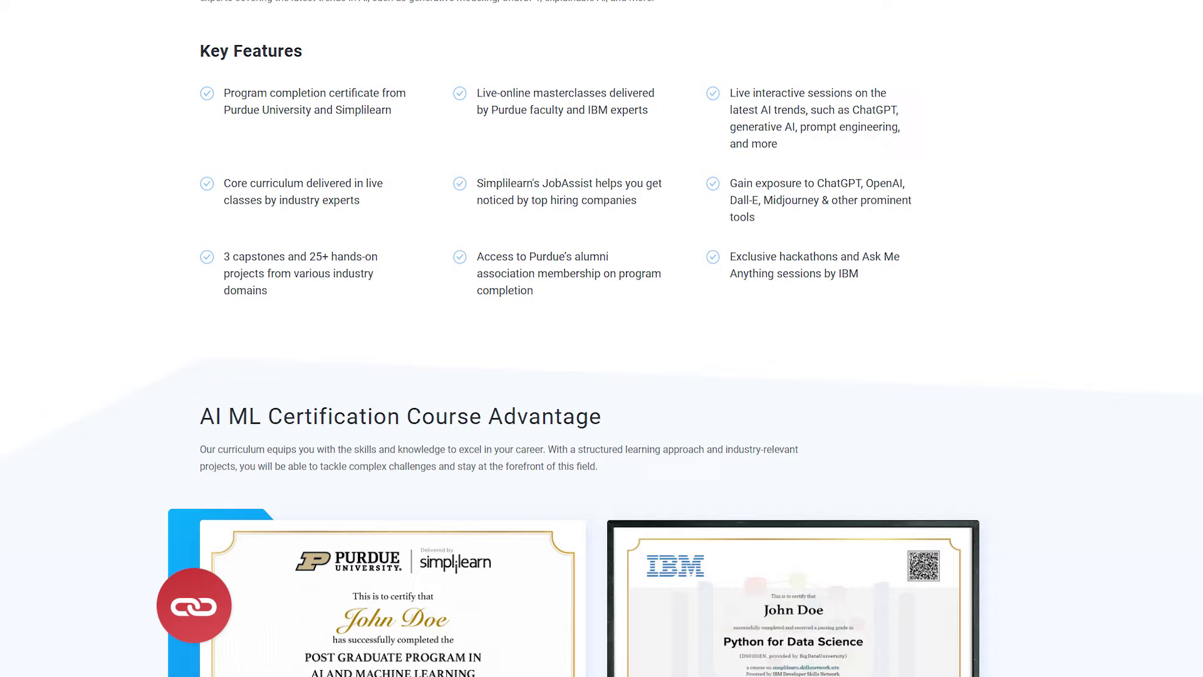
scroll(601, 338, "down", 3)
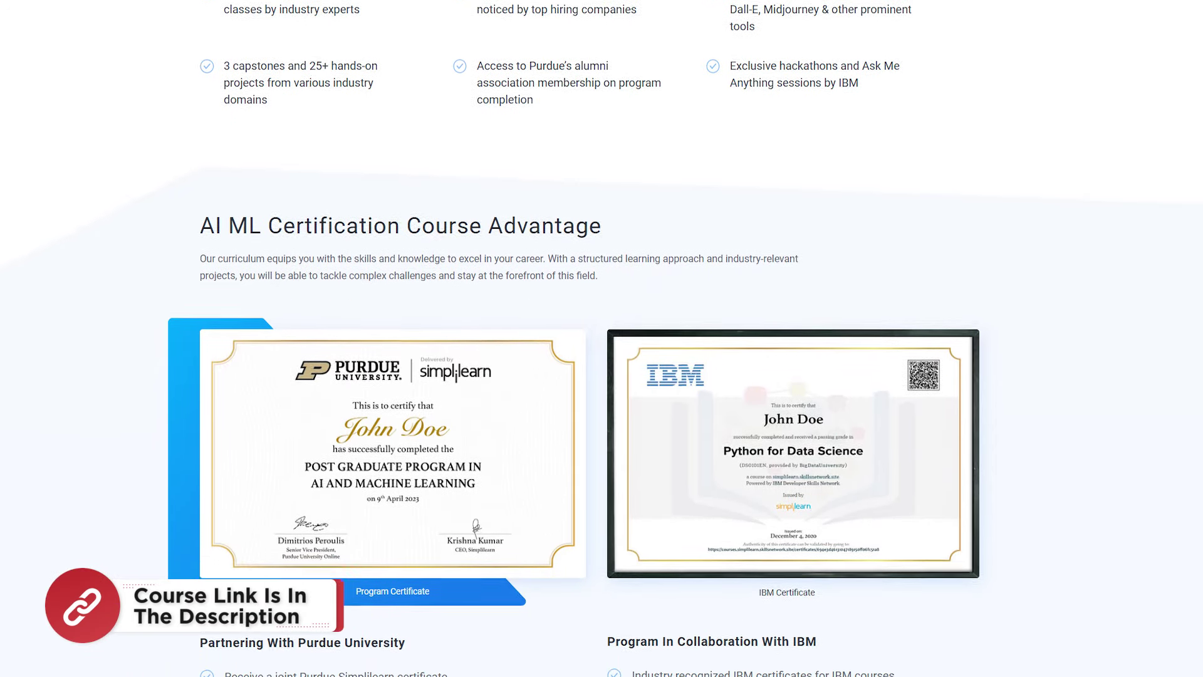
scroll(602, 339, "down", 2)
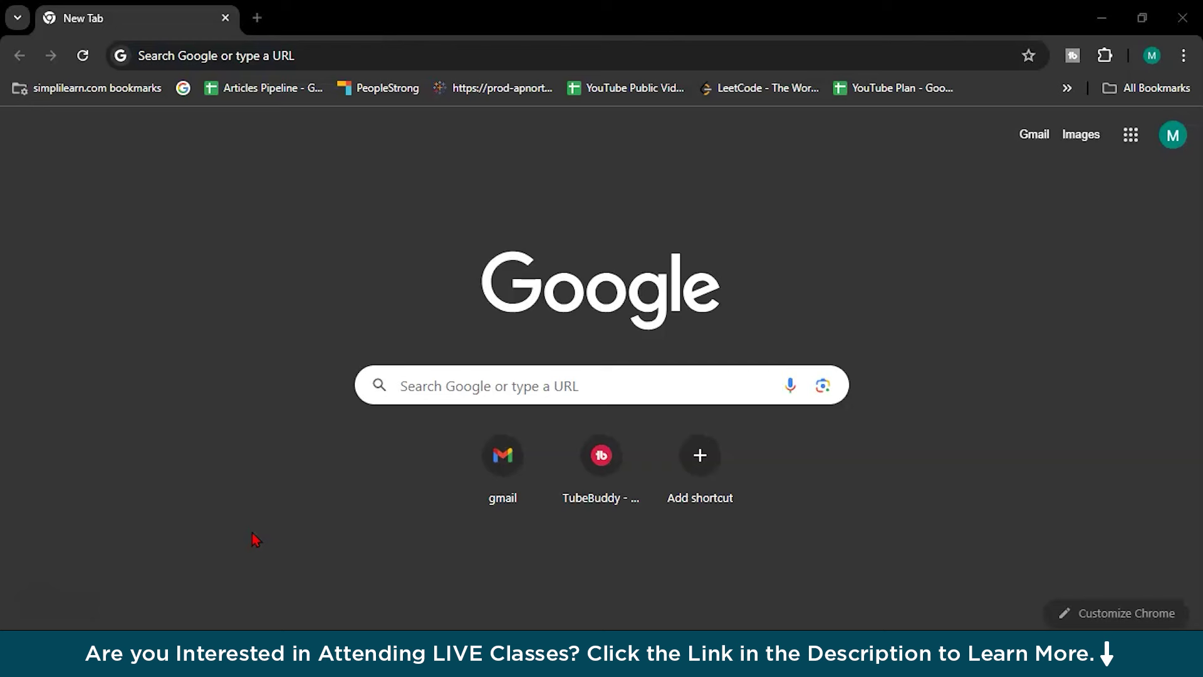
Enter websim.ai in the address bar without the autocompleted path and load it
left_click(288, 53)
type("websim.ai")
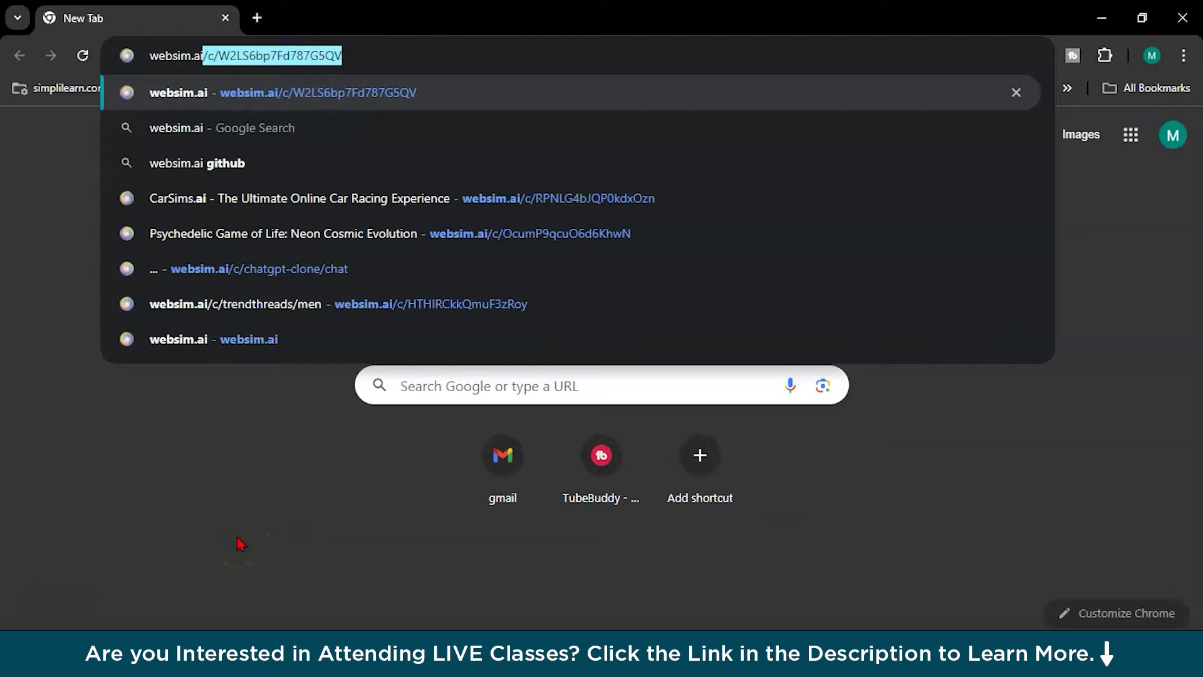
key("Delete")
key("Return")
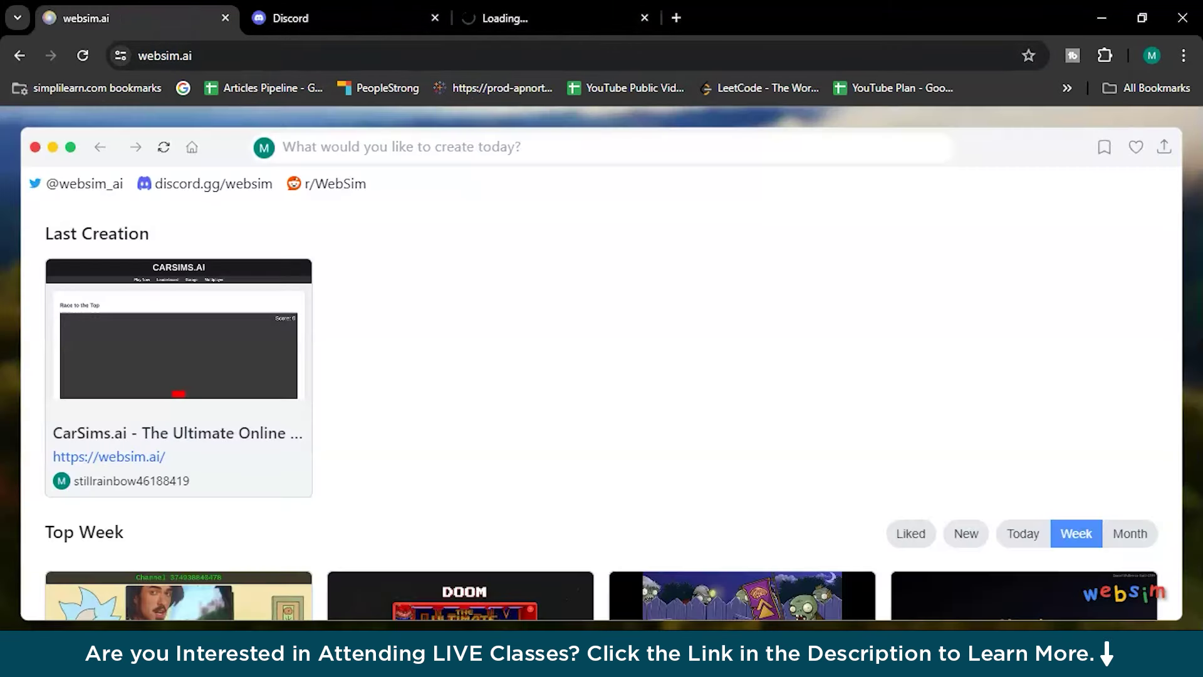
Open the r/WebSim subreddit in a new tab, skim it, and return to WebSim
left_click(341, 183)
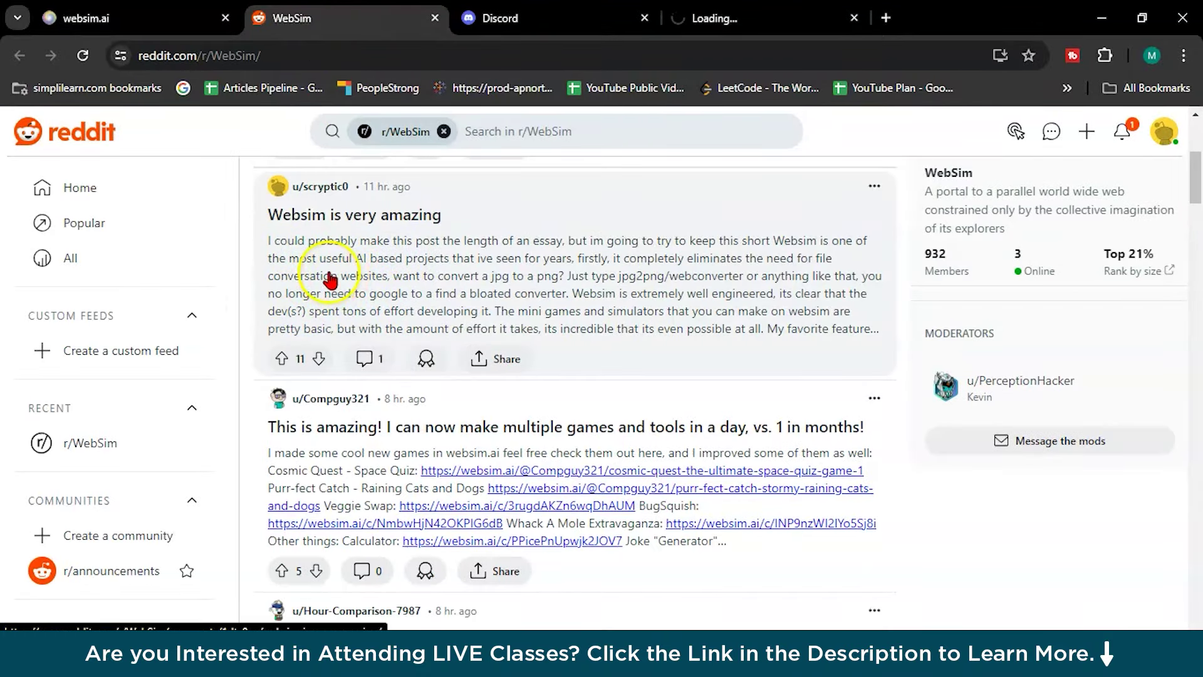
scroll(461, 279, "down", 1)
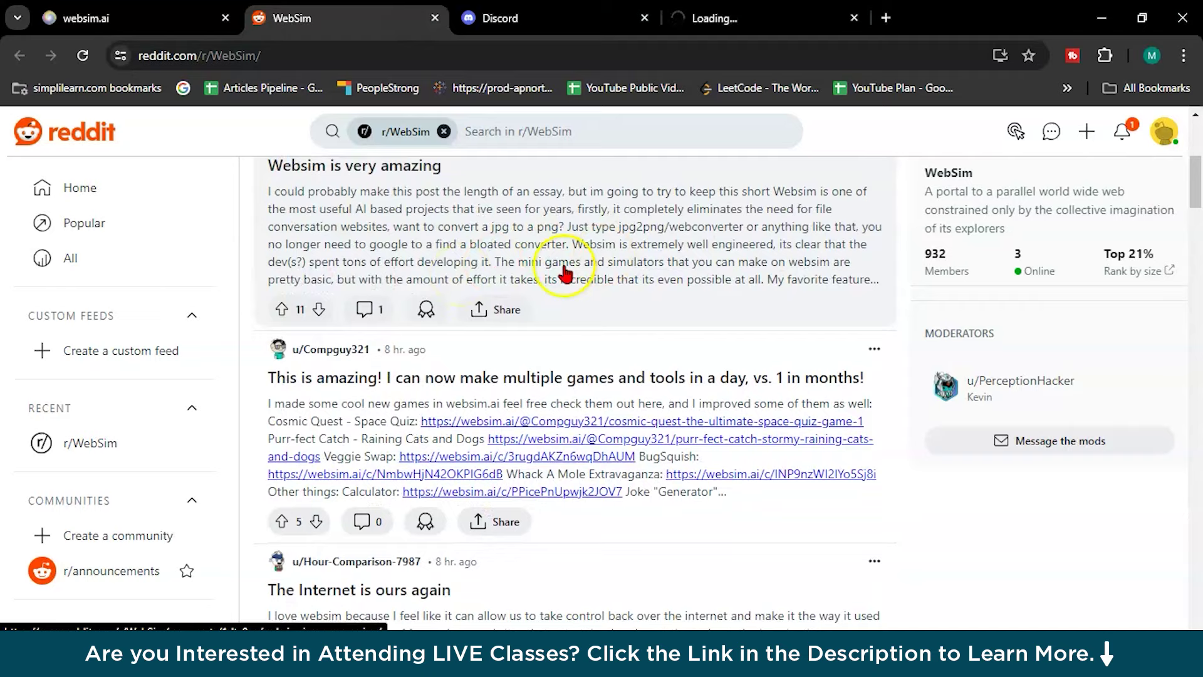
scroll(563, 273, "up", 4)
left_click(125, 17)
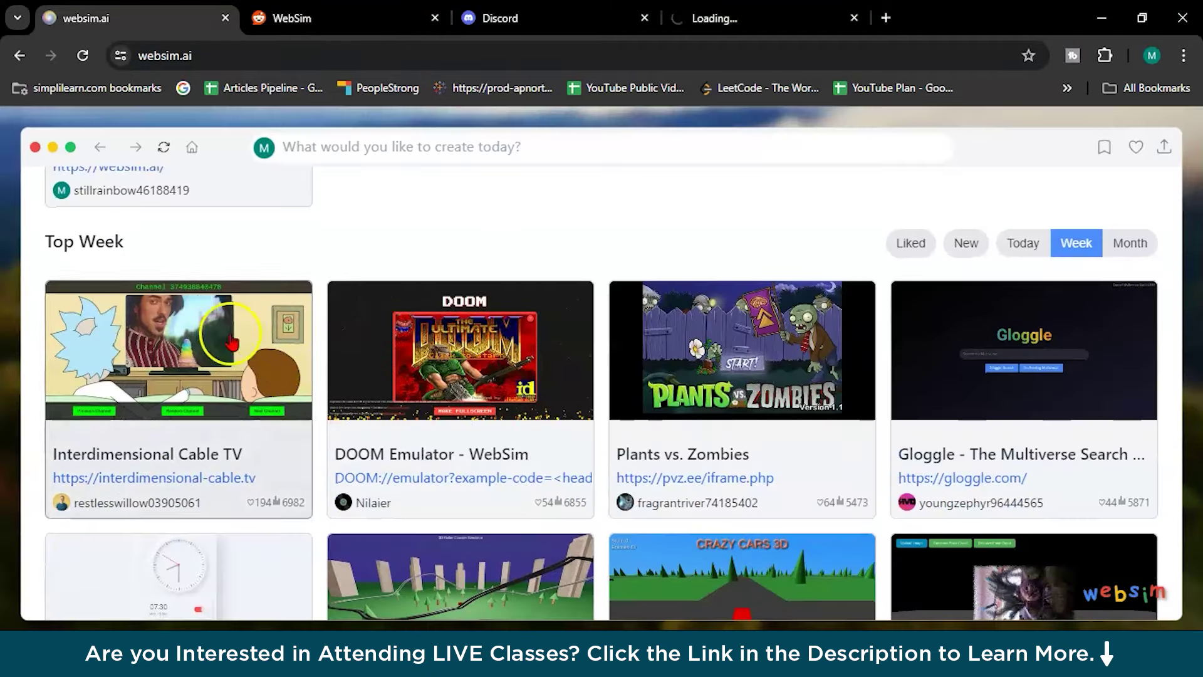
Browse community projects under the Today, Liked and New filters, then switch back to Week
scroll(603, 537, "down", 10)
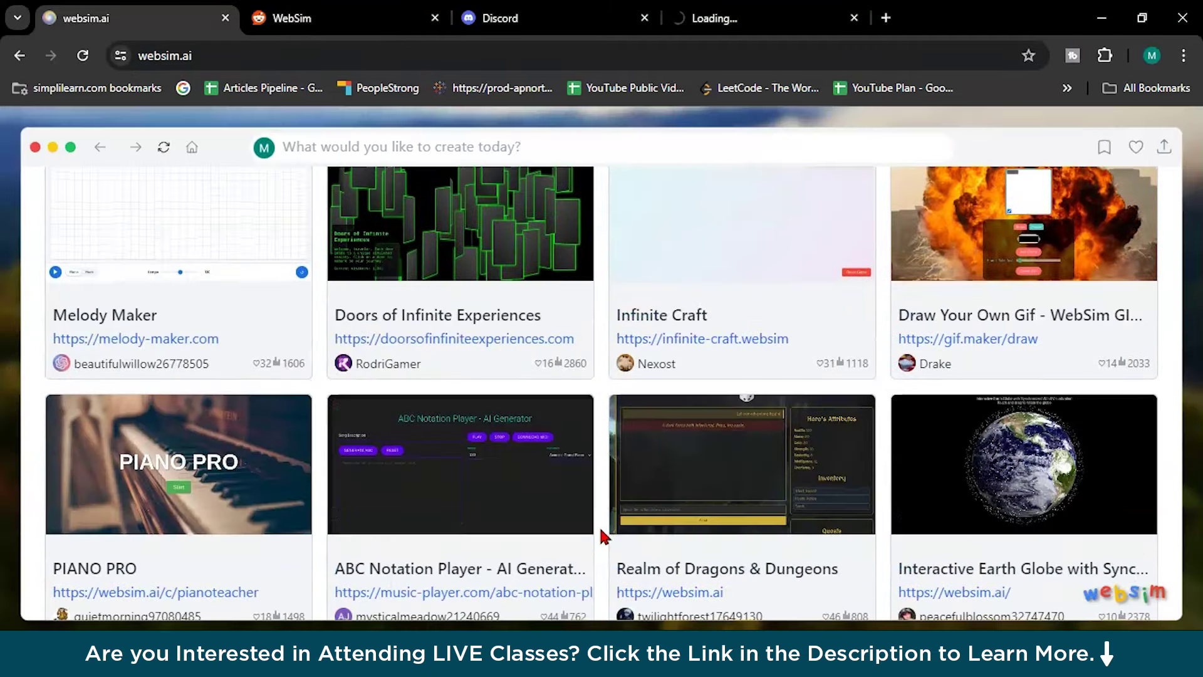
scroll(602, 536, "up", 10)
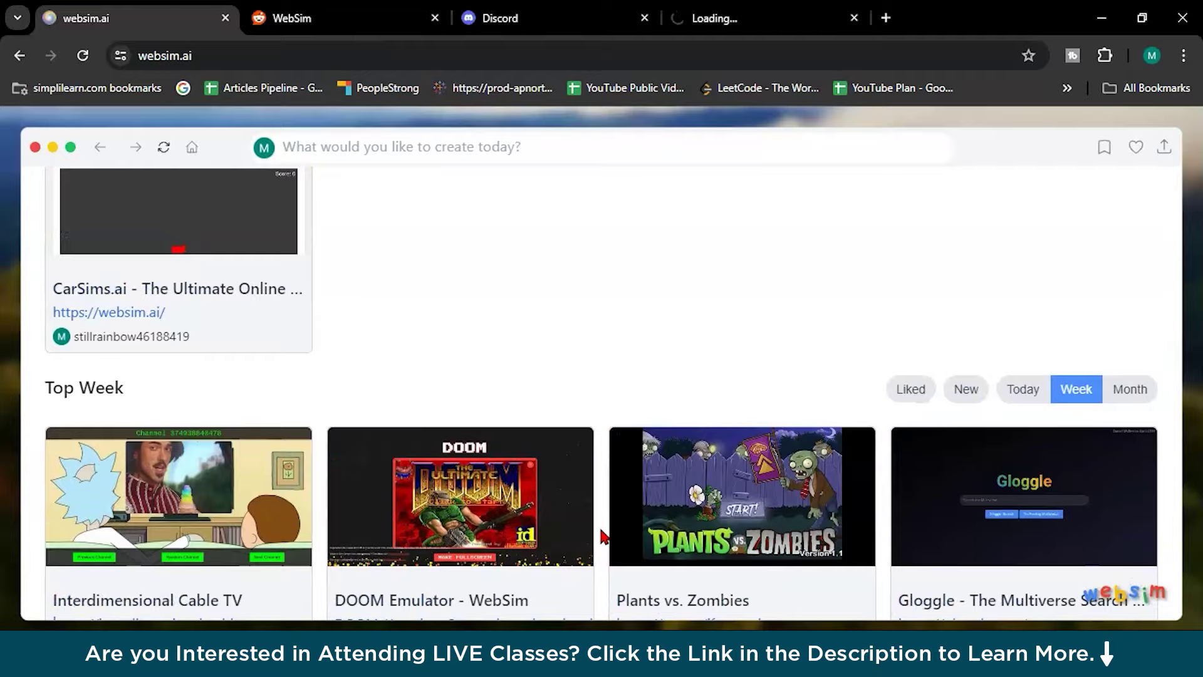
scroll(602, 537, "down", 10)
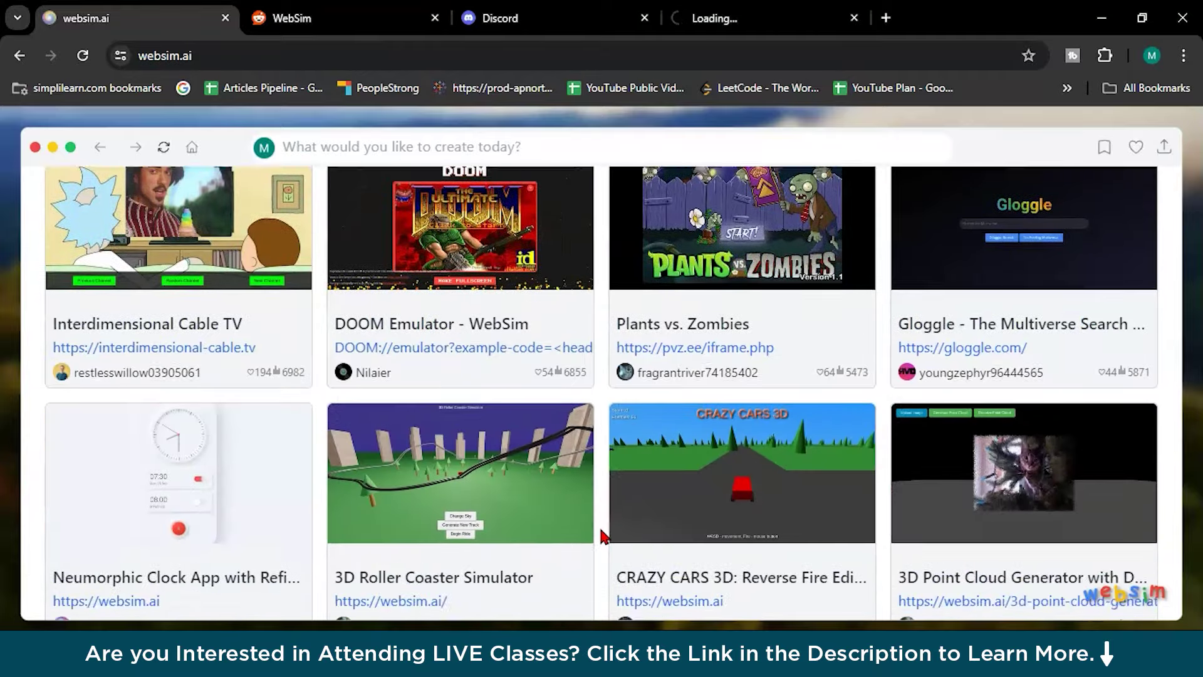
scroll(599, 537, "down", 10)
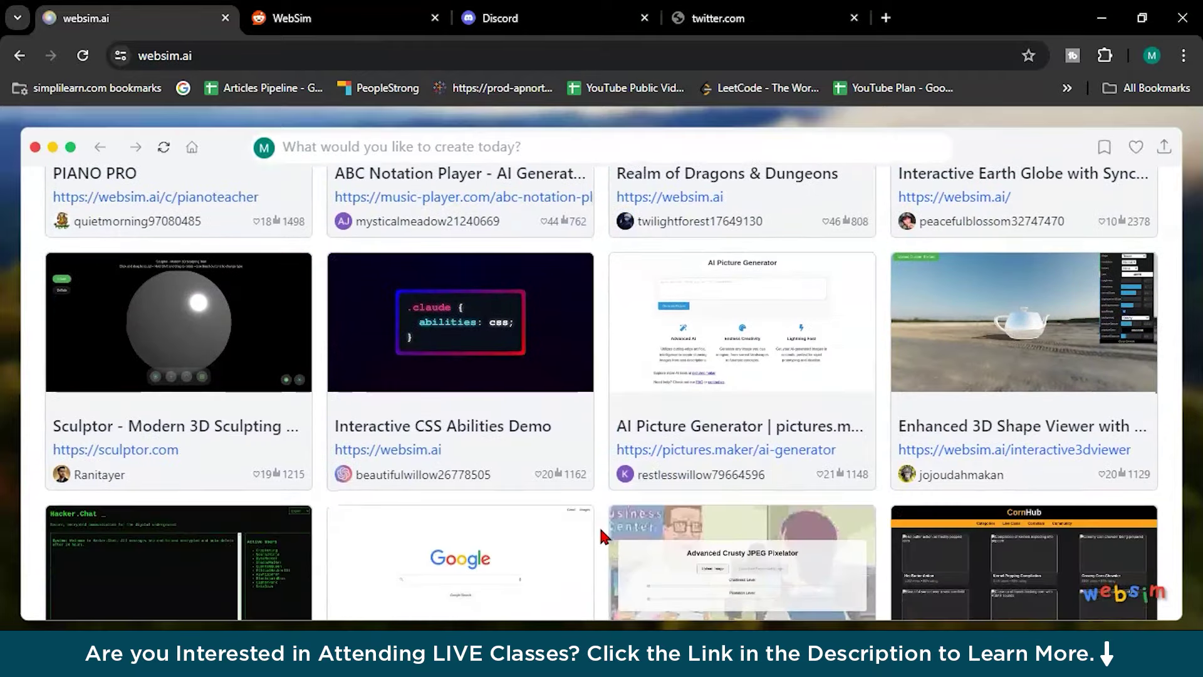
scroll(602, 537, "up", 20)
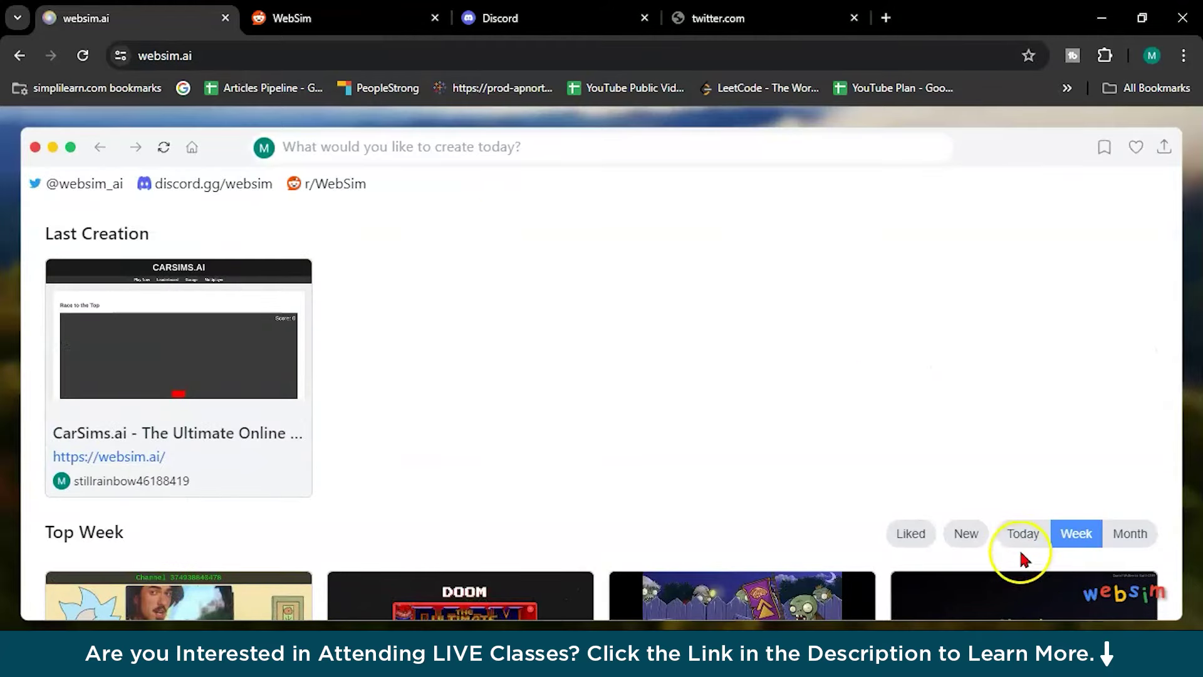
left_click(1015, 545)
scroll(806, 482, "down", 5)
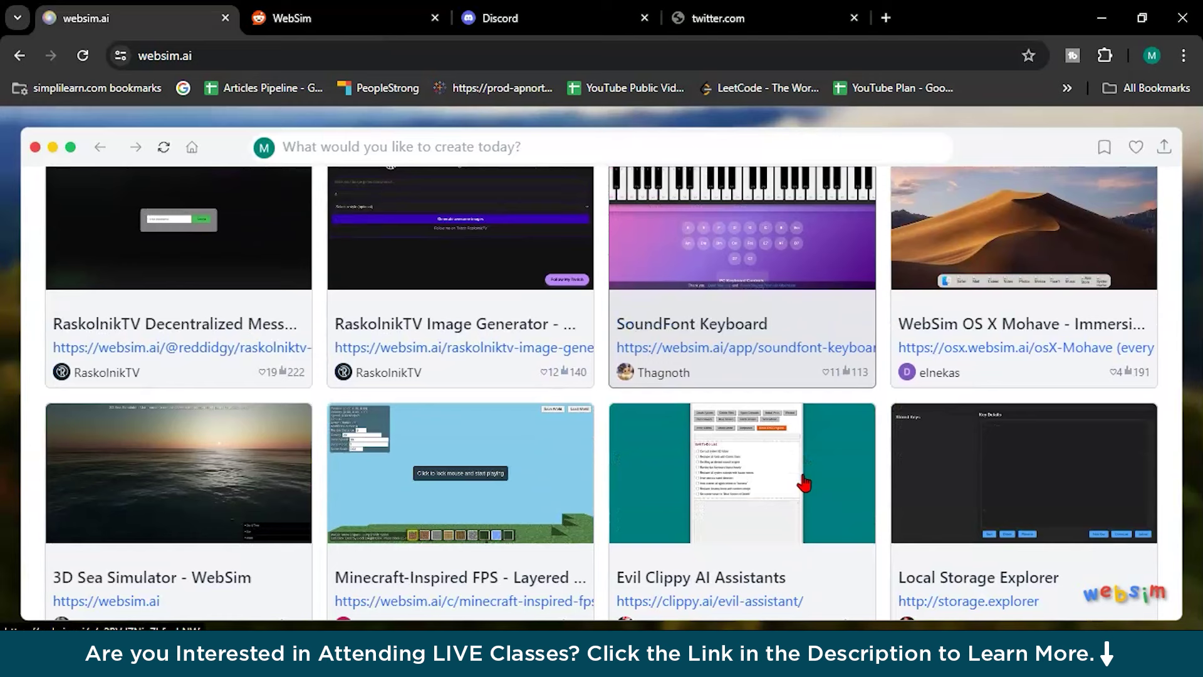
scroll(878, 398, "up", 6)
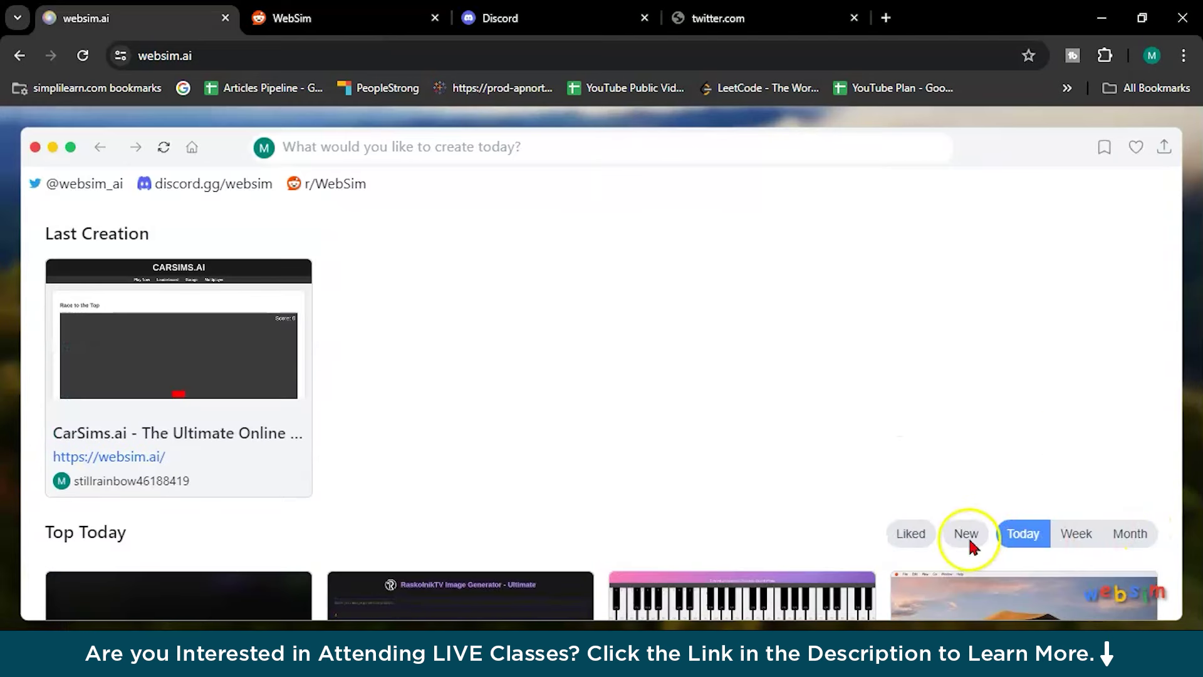
left_click(913, 537)
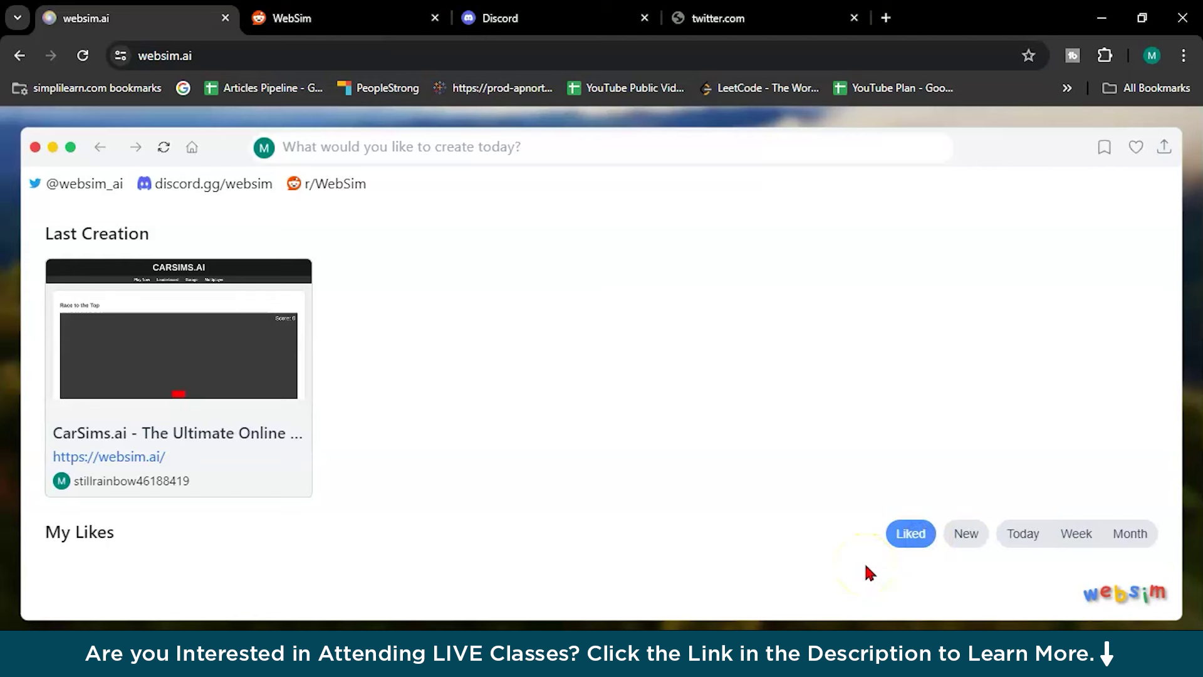
left_click(964, 534)
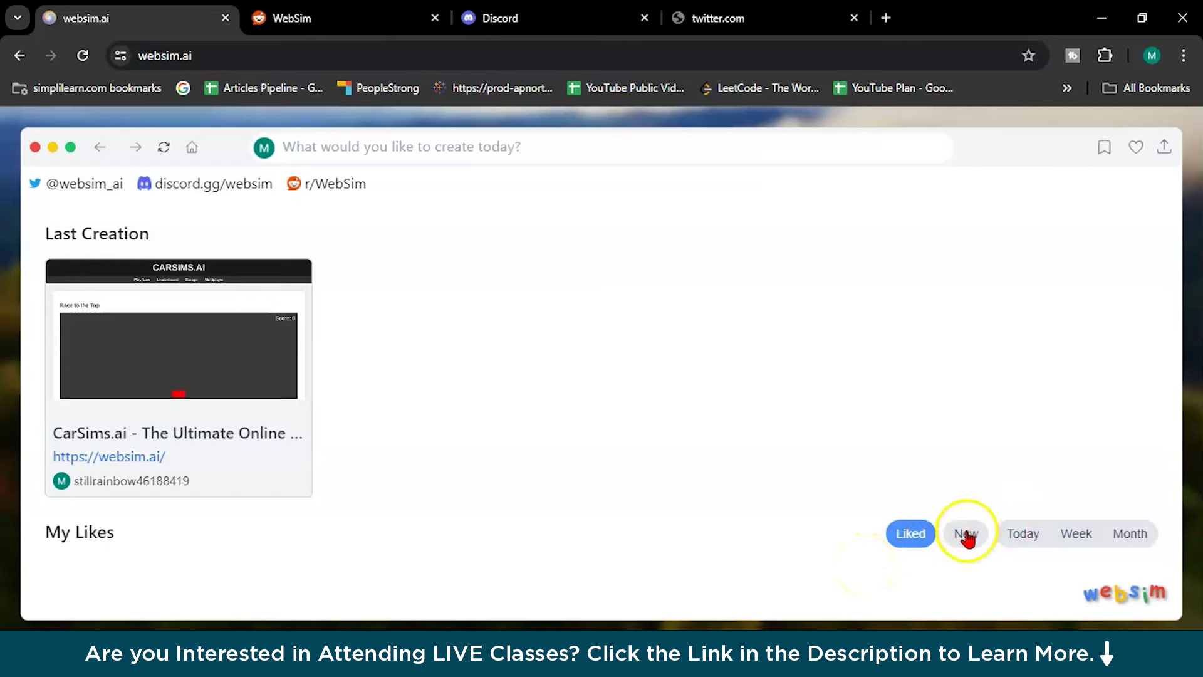
left_click(1071, 538)
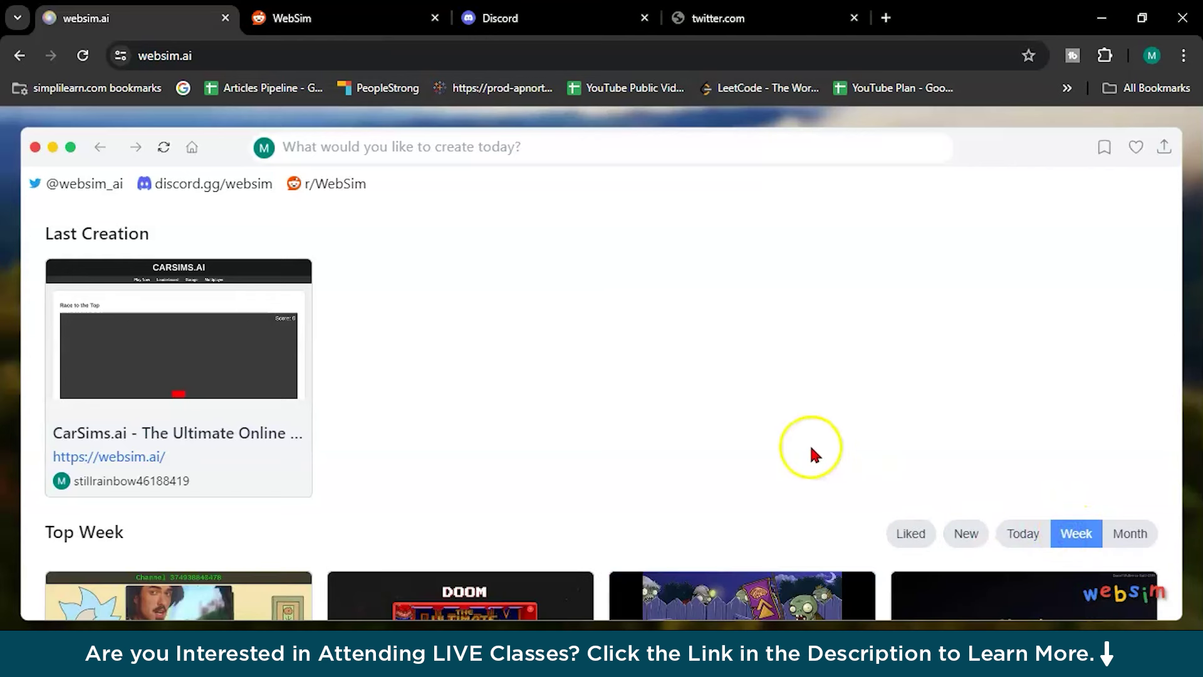
Open the new-site prompt and check the model list, keeping Sonnet 3.5 selected
left_click(357, 148)
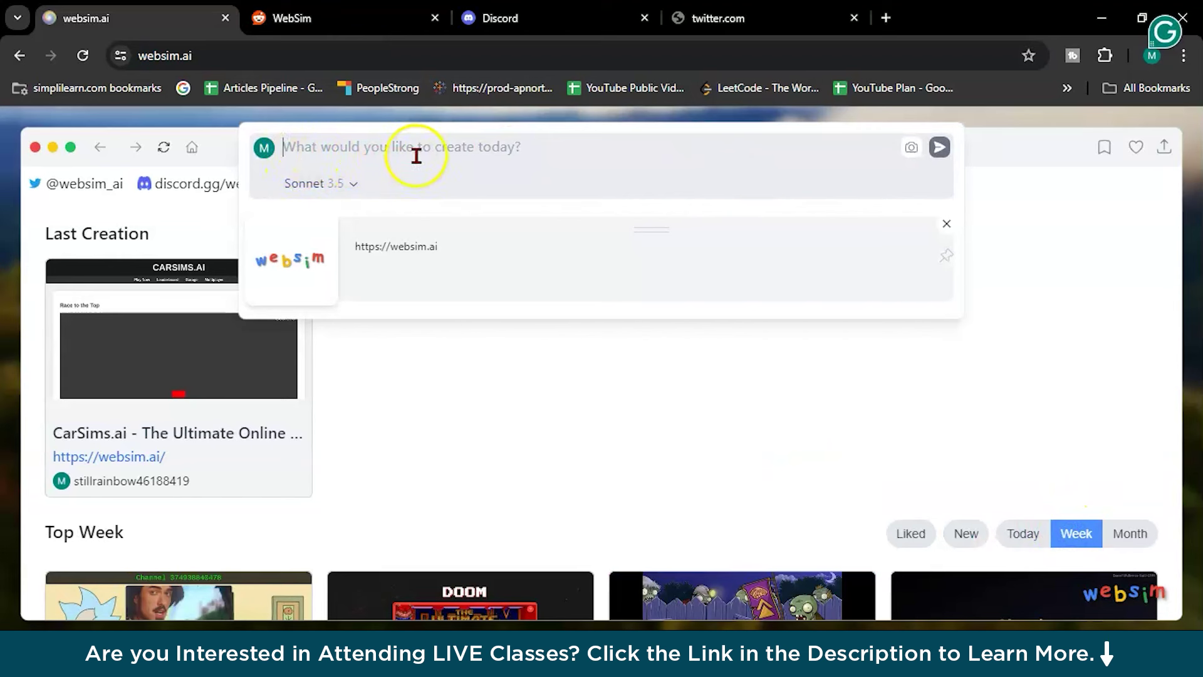
left_click(337, 187)
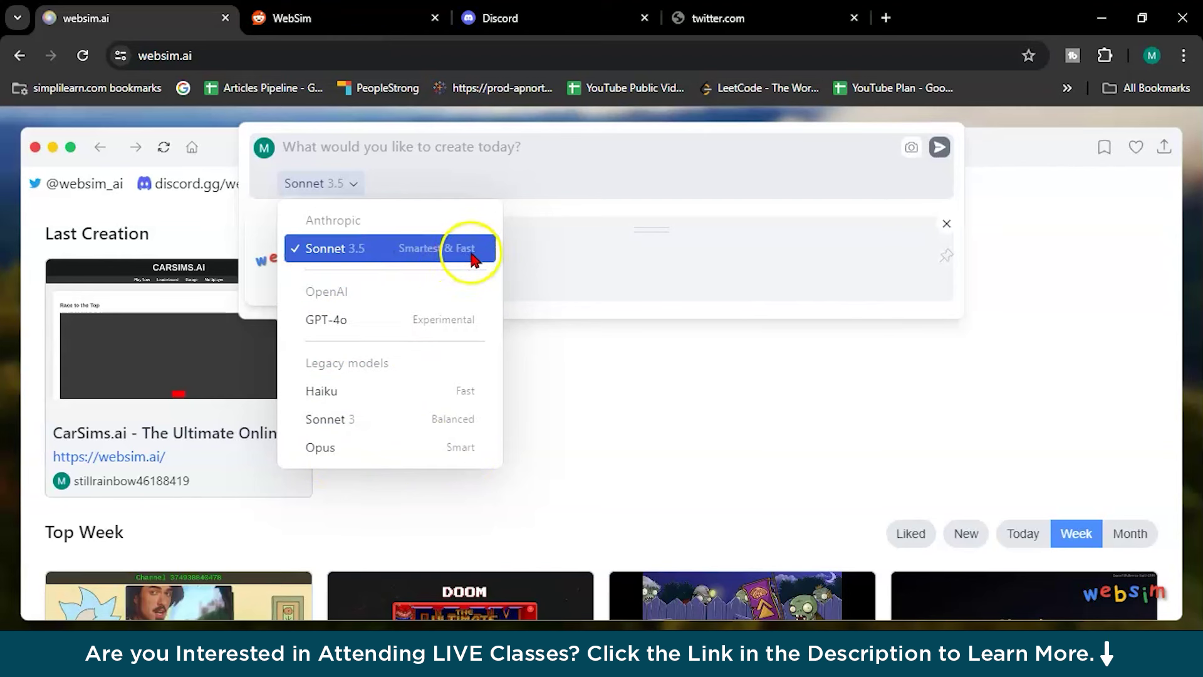
left_click(353, 136)
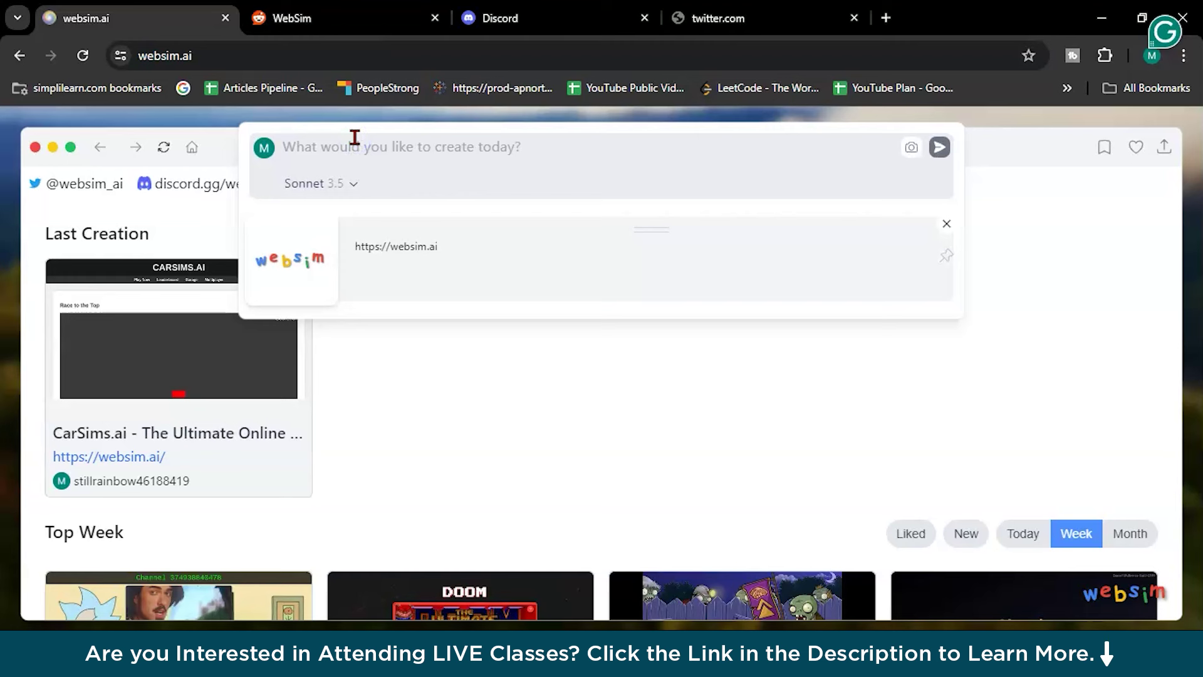
type("www")
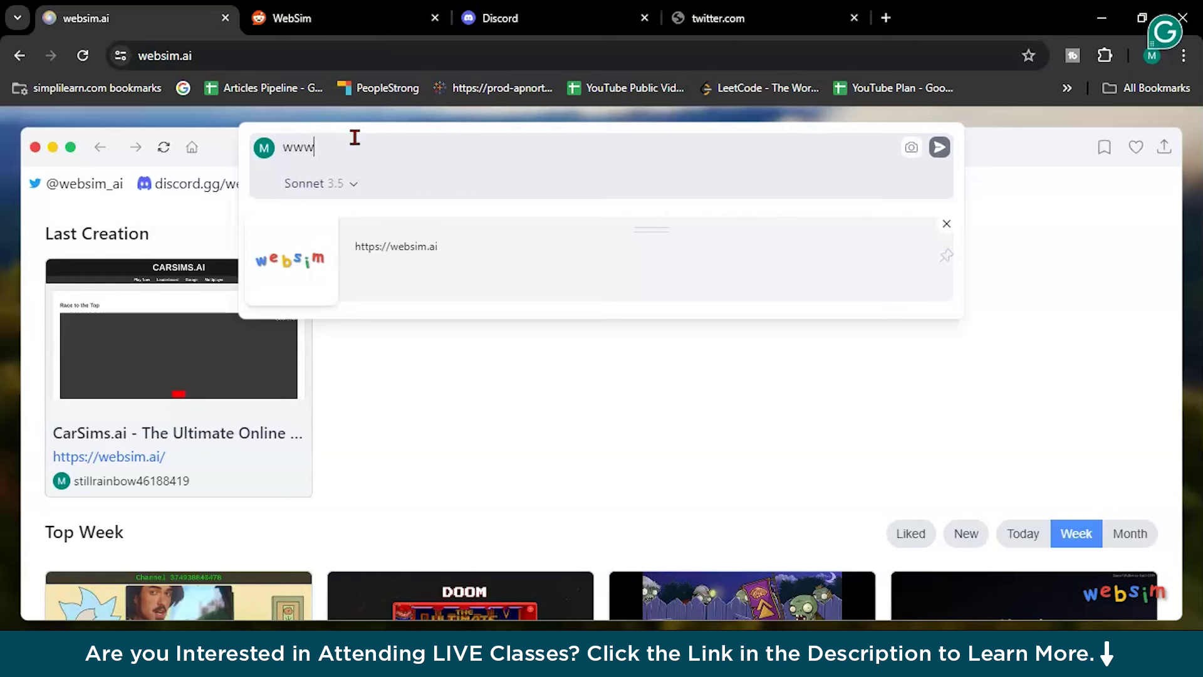
type(".amaz")
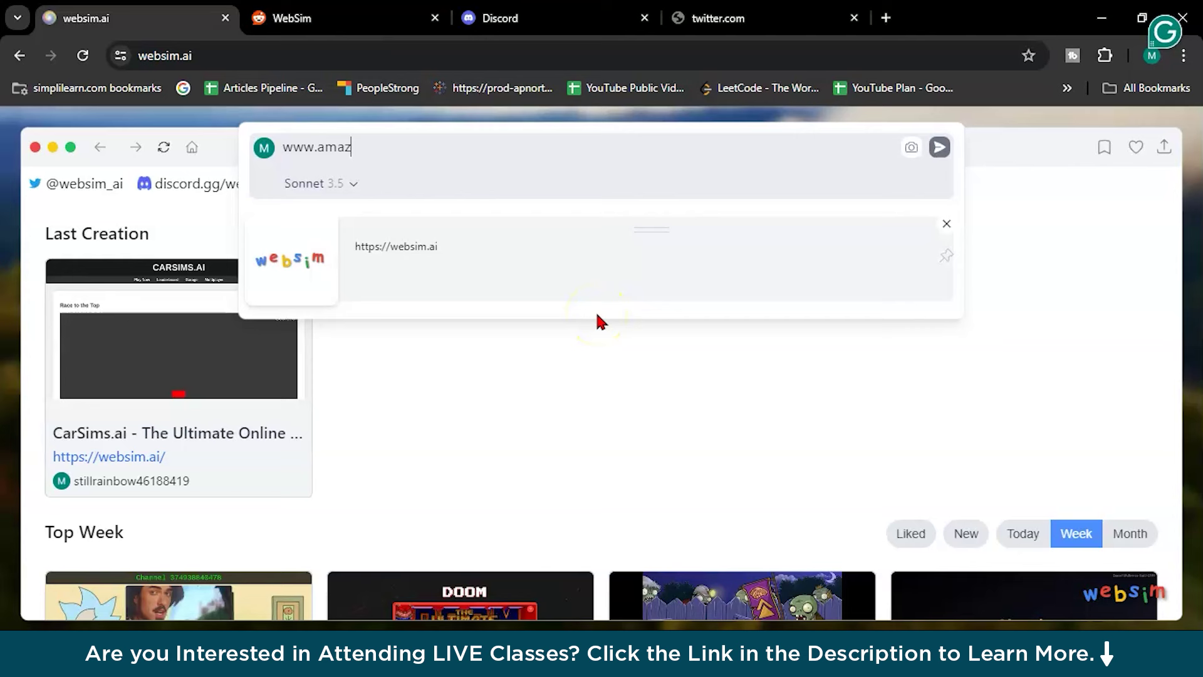
type("on.com")
key("Return")
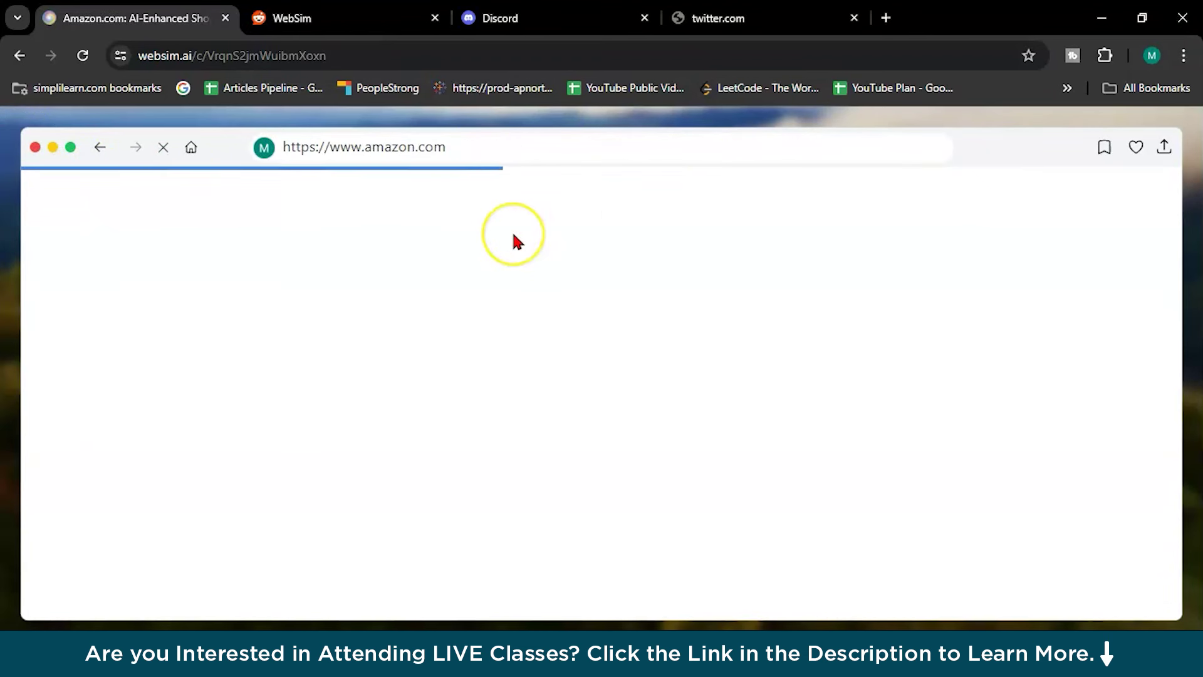
left_click(602, 207)
left_click(941, 247)
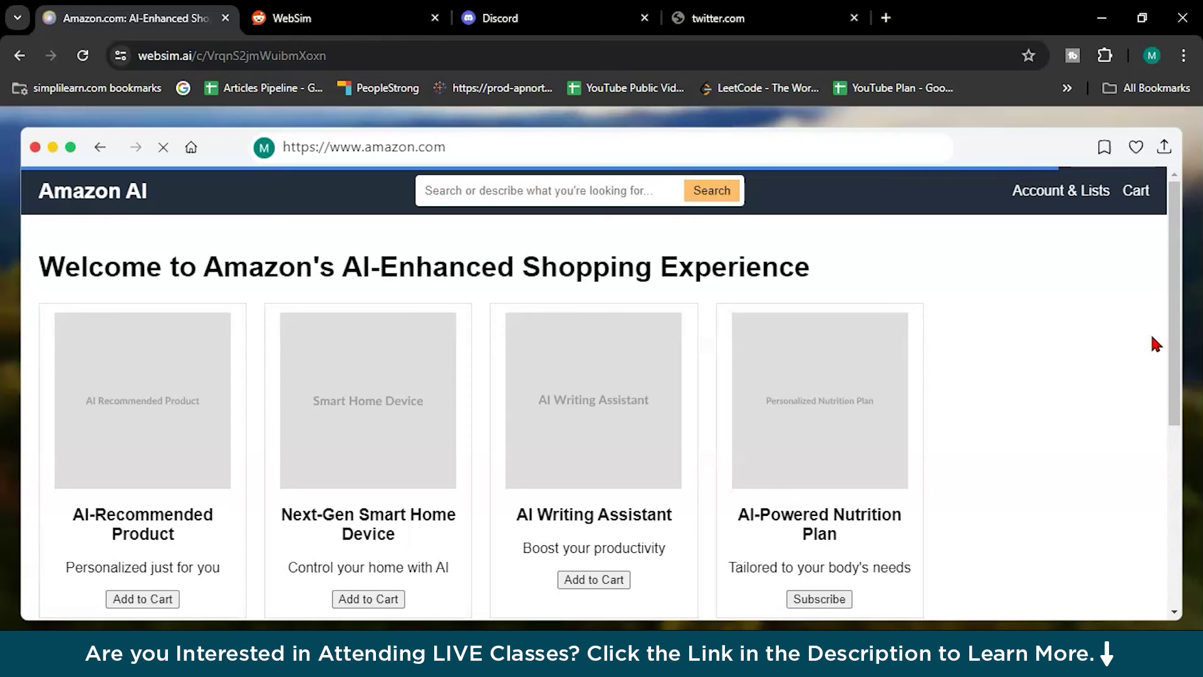
Scroll the Amazon AI-Enhanced Shopping page down to its footer and back up
scroll(1151, 338, "down", 3)
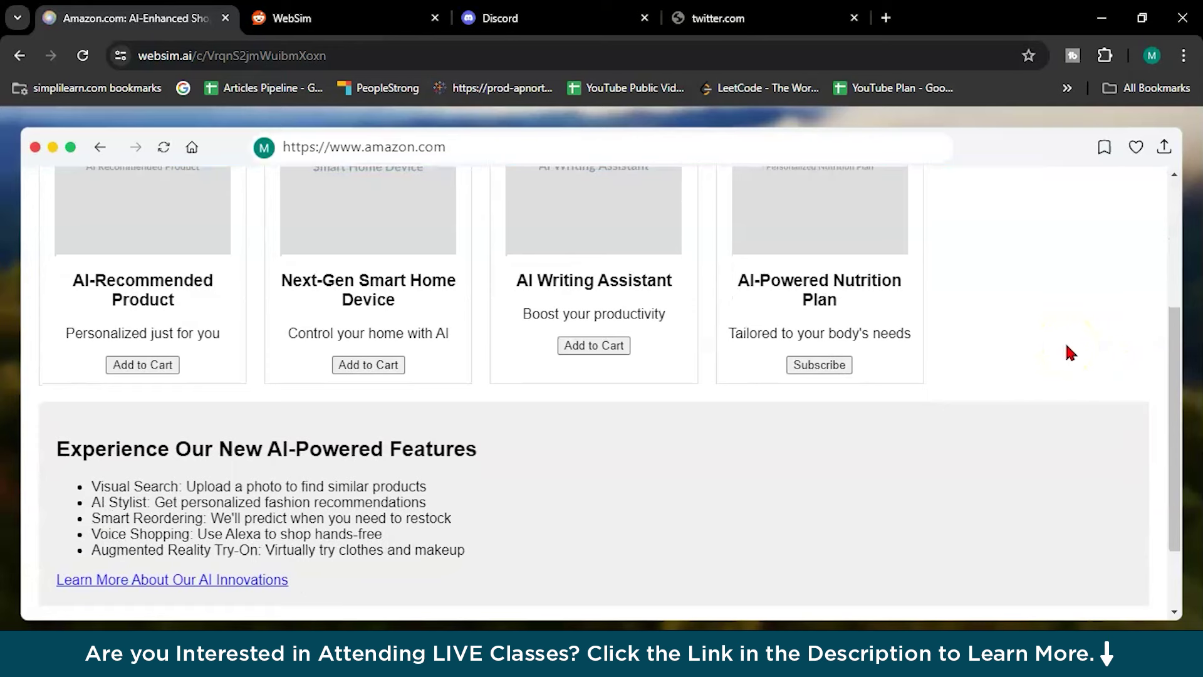
scroll(1065, 346, "down", 2)
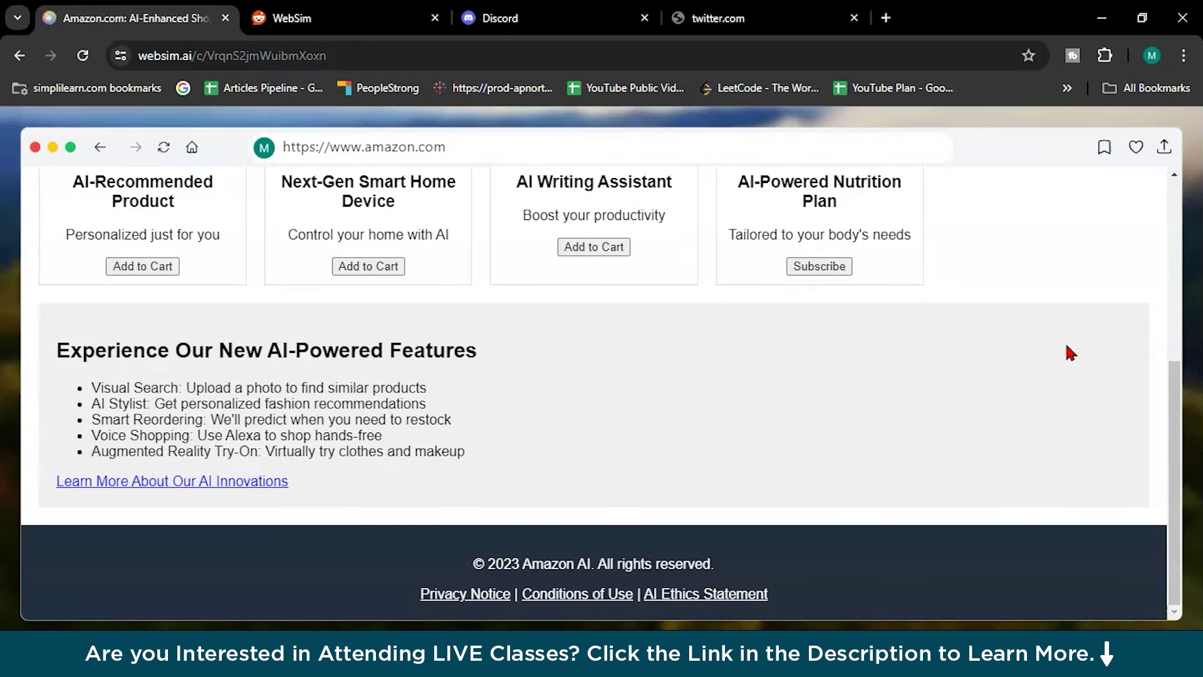
scroll(1065, 347, "up", 5)
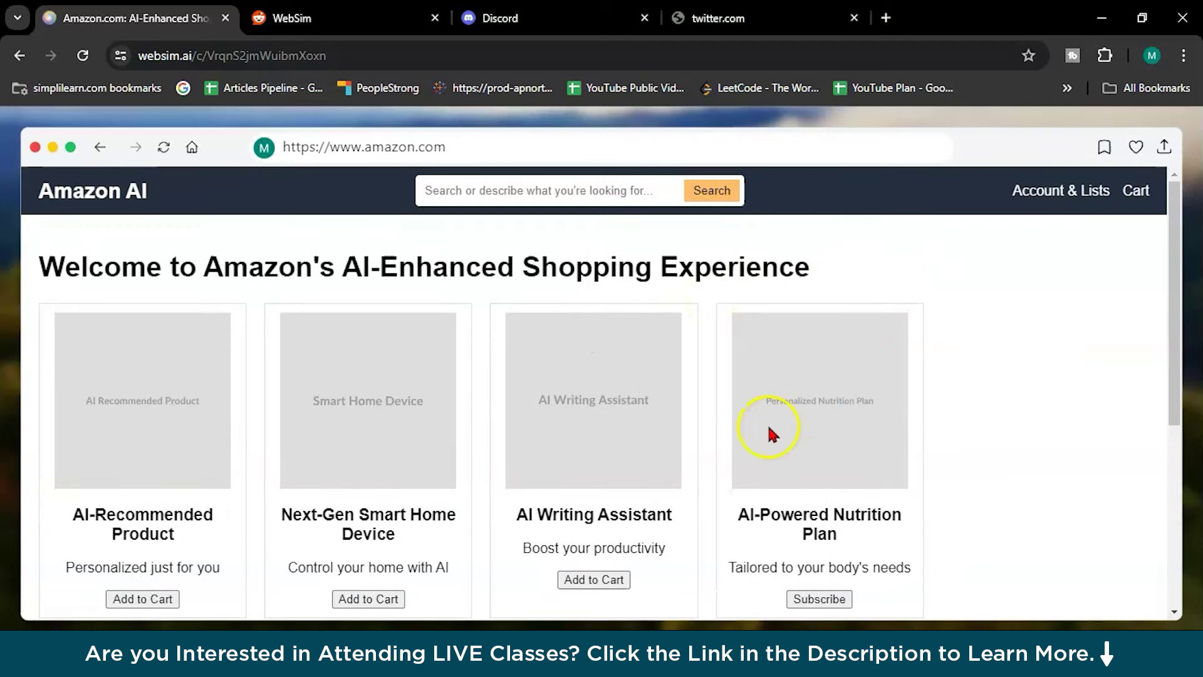
scroll(768, 430, "down", 1)
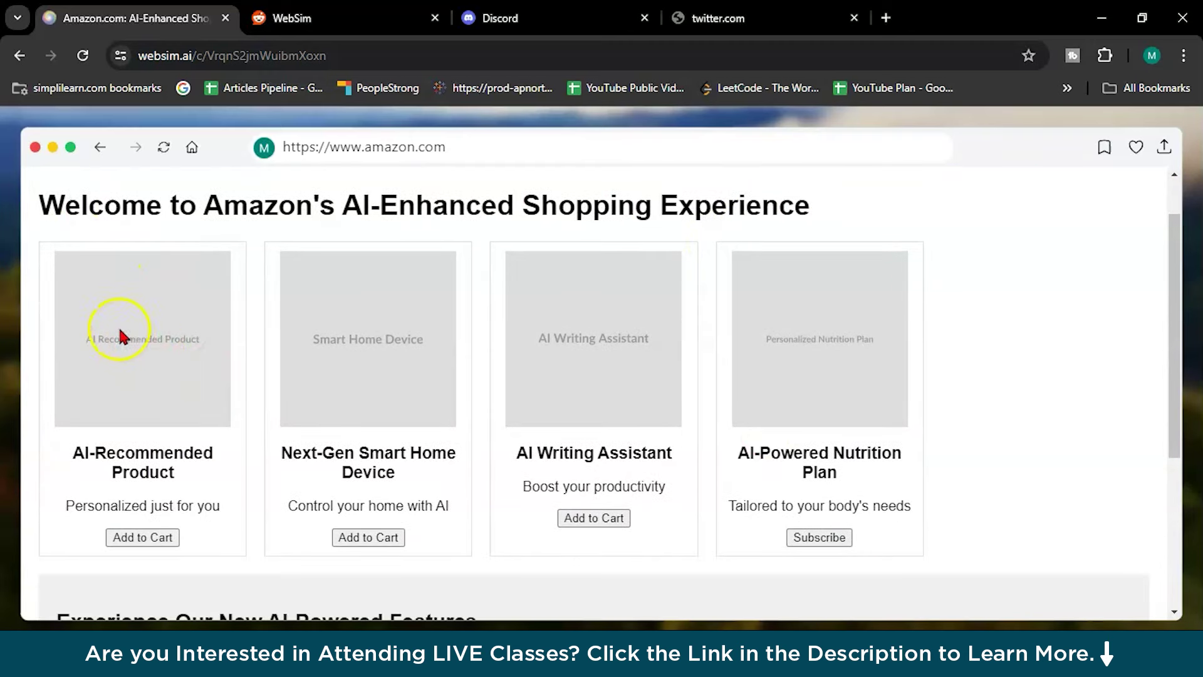
scroll(191, 393, "down", 4)
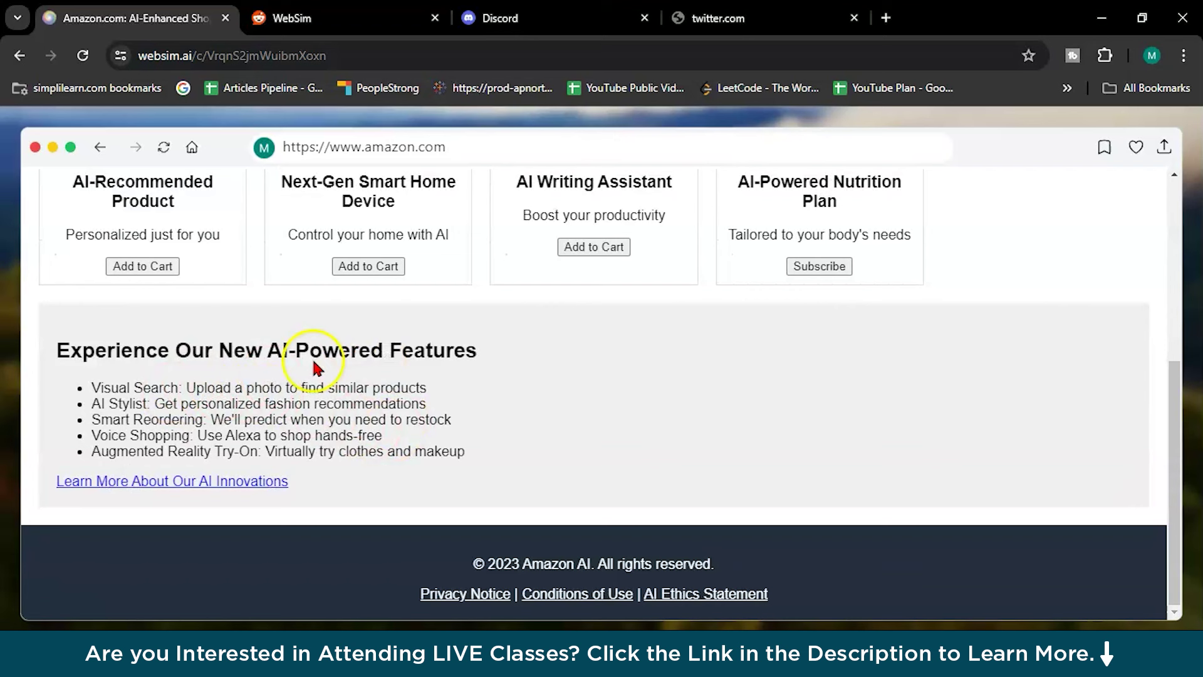
scroll(377, 345, "up", 5)
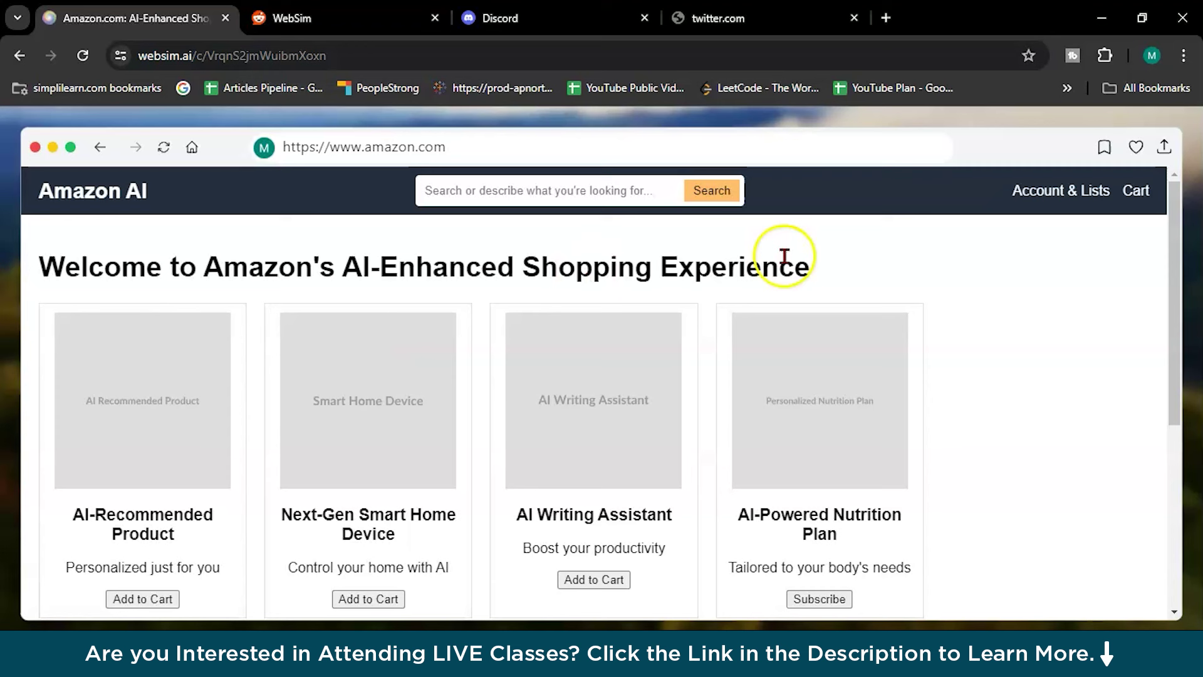
Download the site as VrqnS2jmWuibmXoxn.html, open the local copy, then close it
left_click(1162, 149)
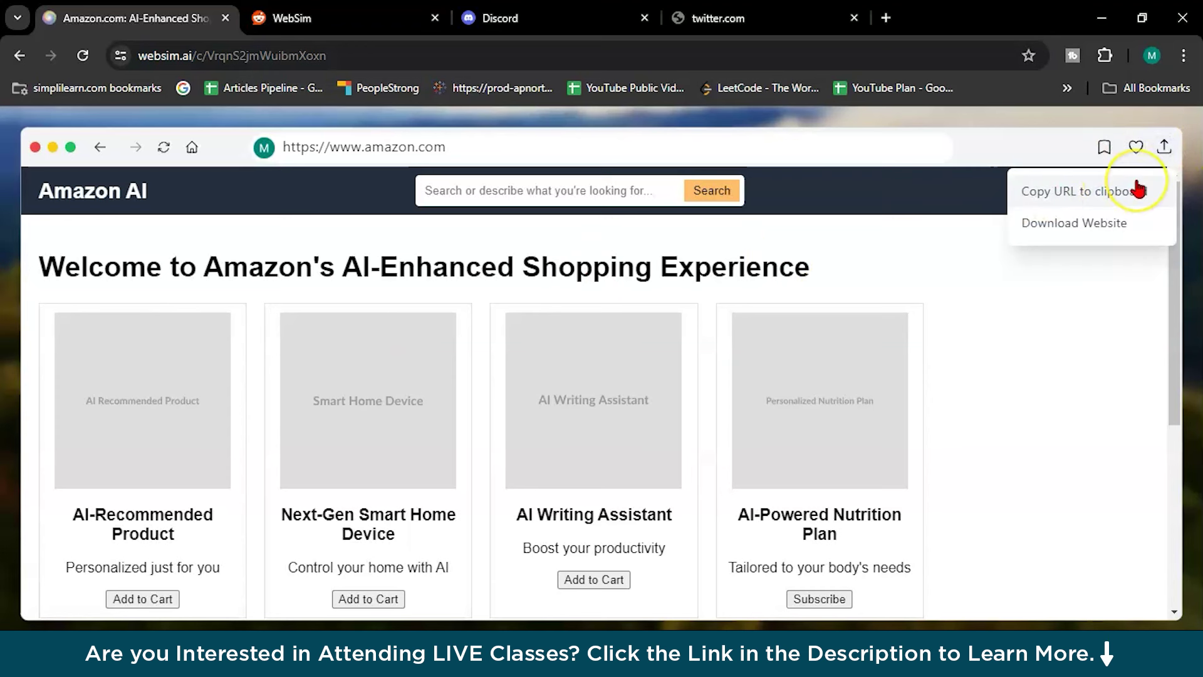
left_click(1077, 229)
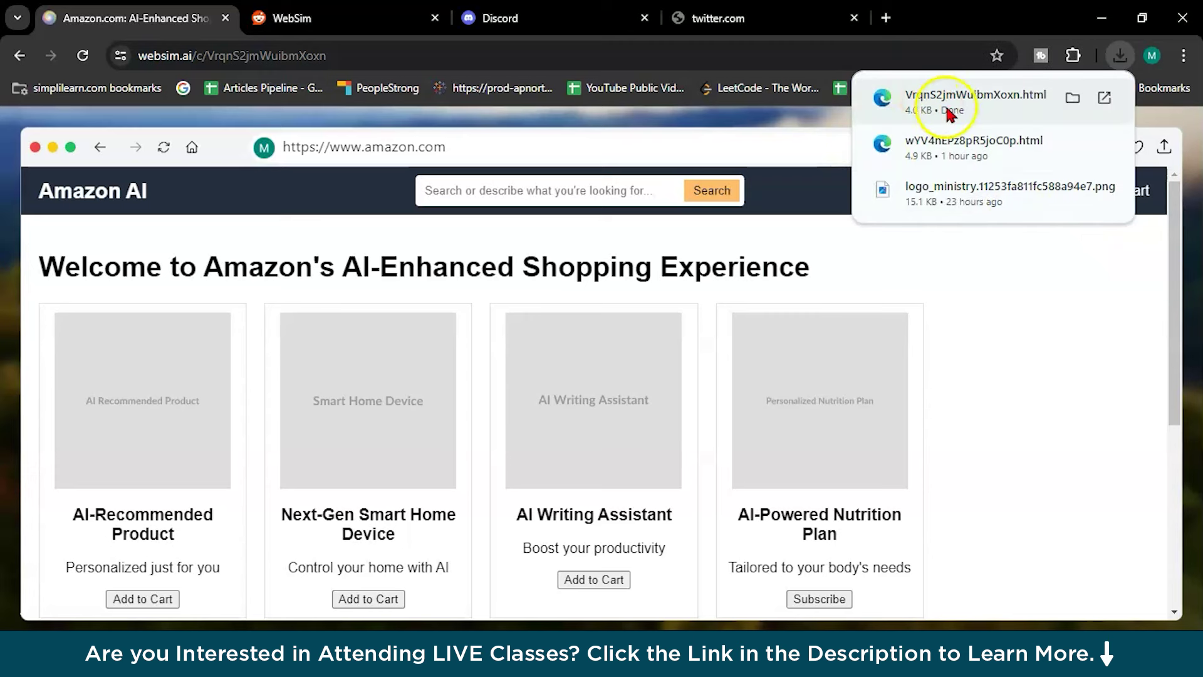
left_click(952, 113)
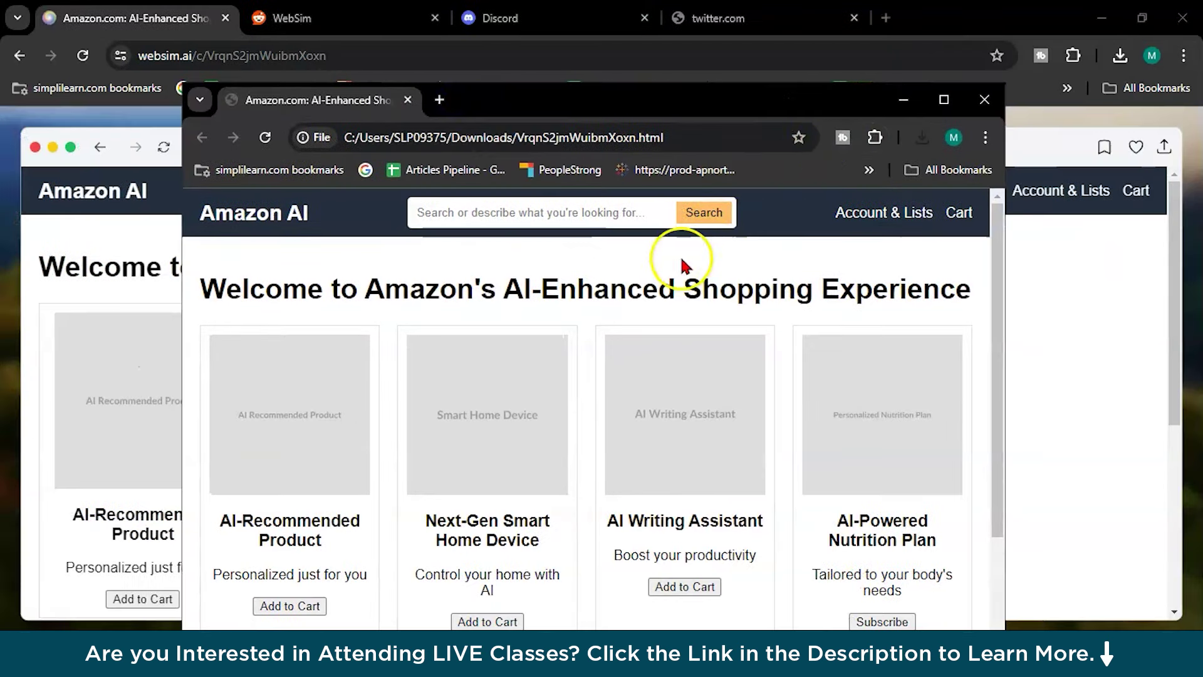
left_click(982, 100)
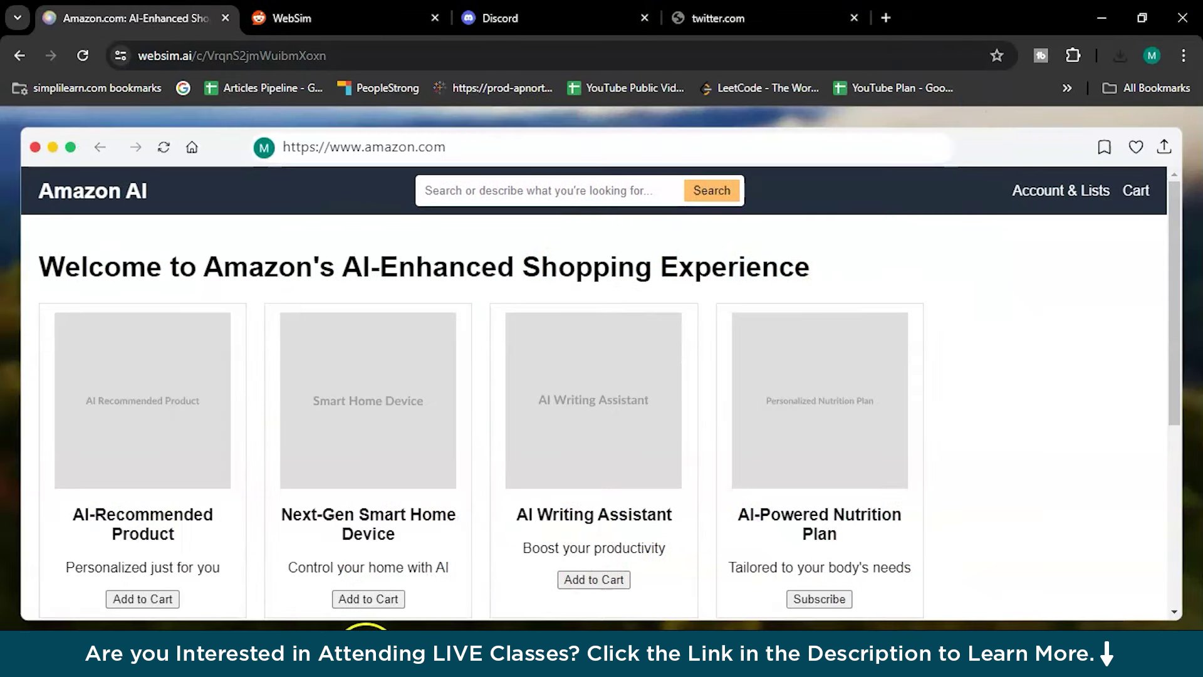
Open VrqnS2jmWuibmXoxn.html from the Downloads folder in Notepad
left_click(367, 652)
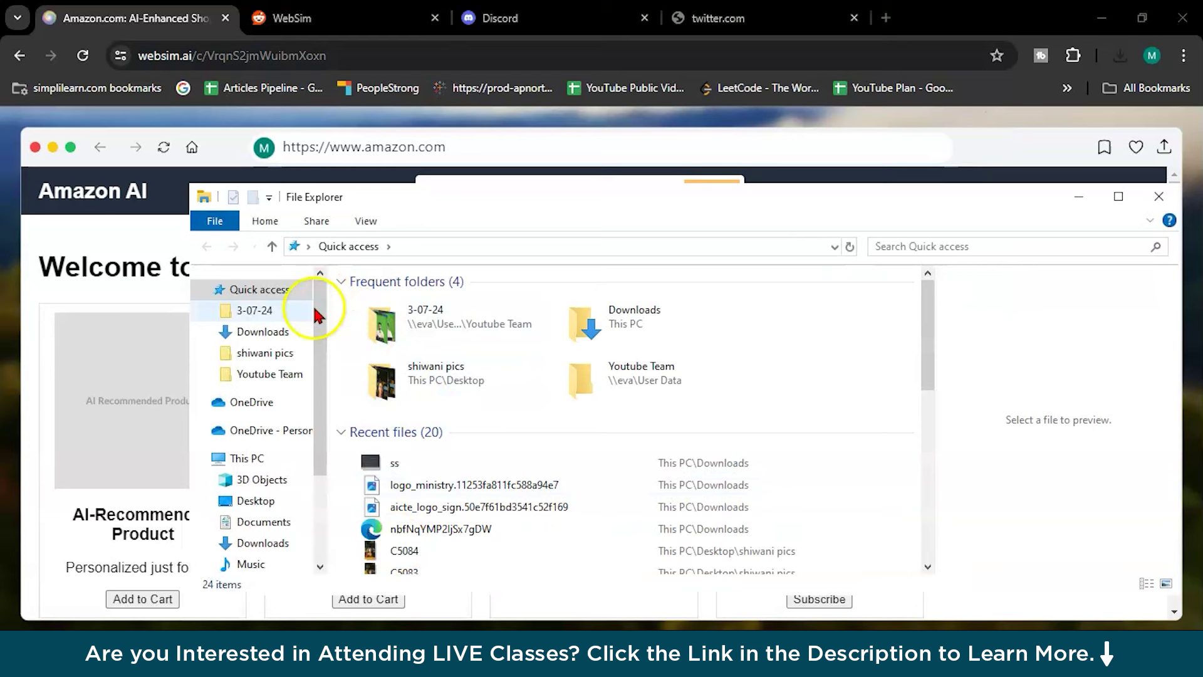
left_click(274, 340)
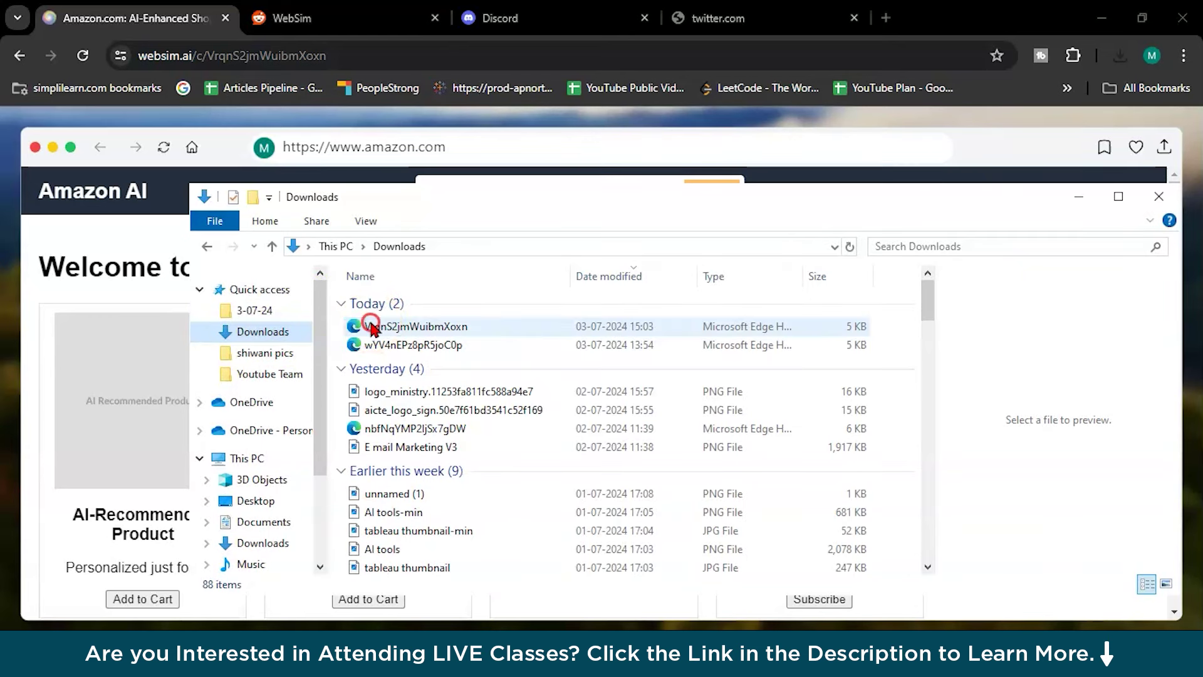
right_click(371, 326)
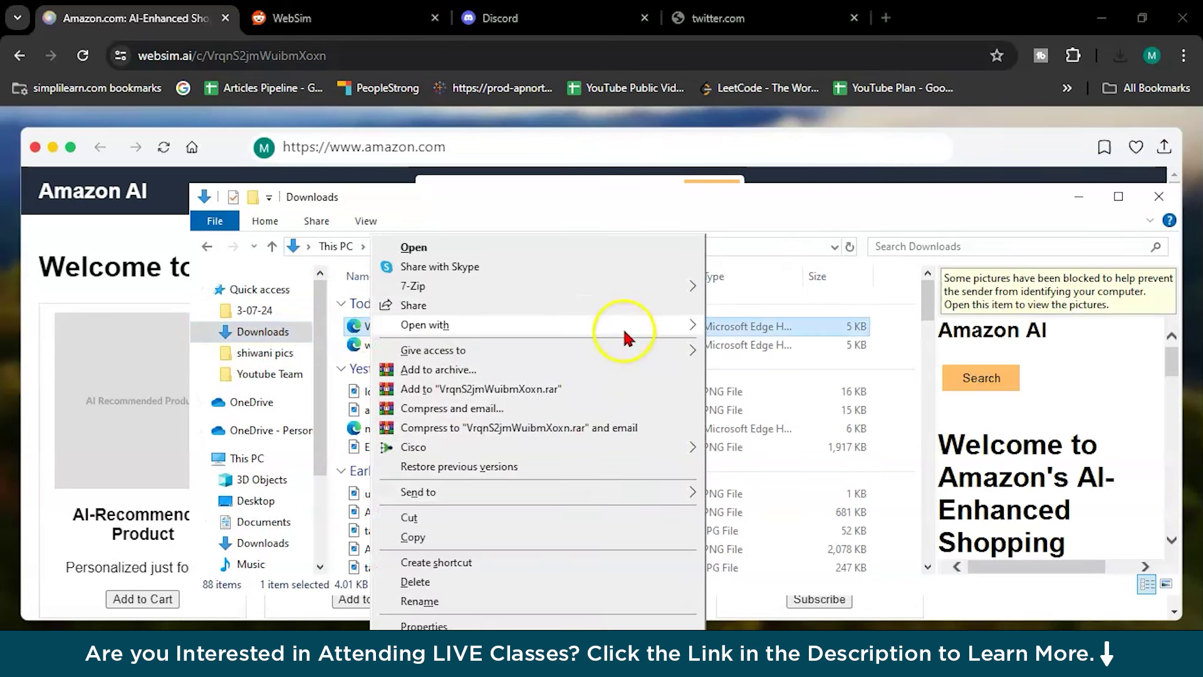
mouse_move(622, 327)
left_click(755, 384)
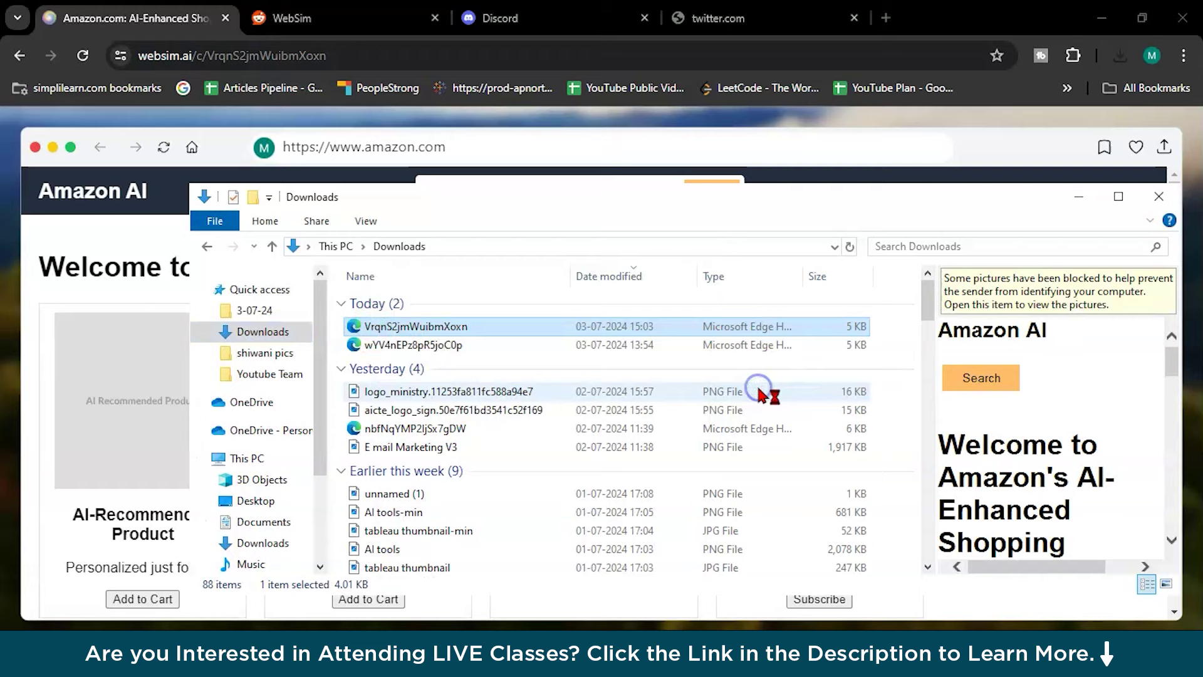
Maximize Notepad and scroll through the downloaded HTML source from the top
left_click(926, 132)
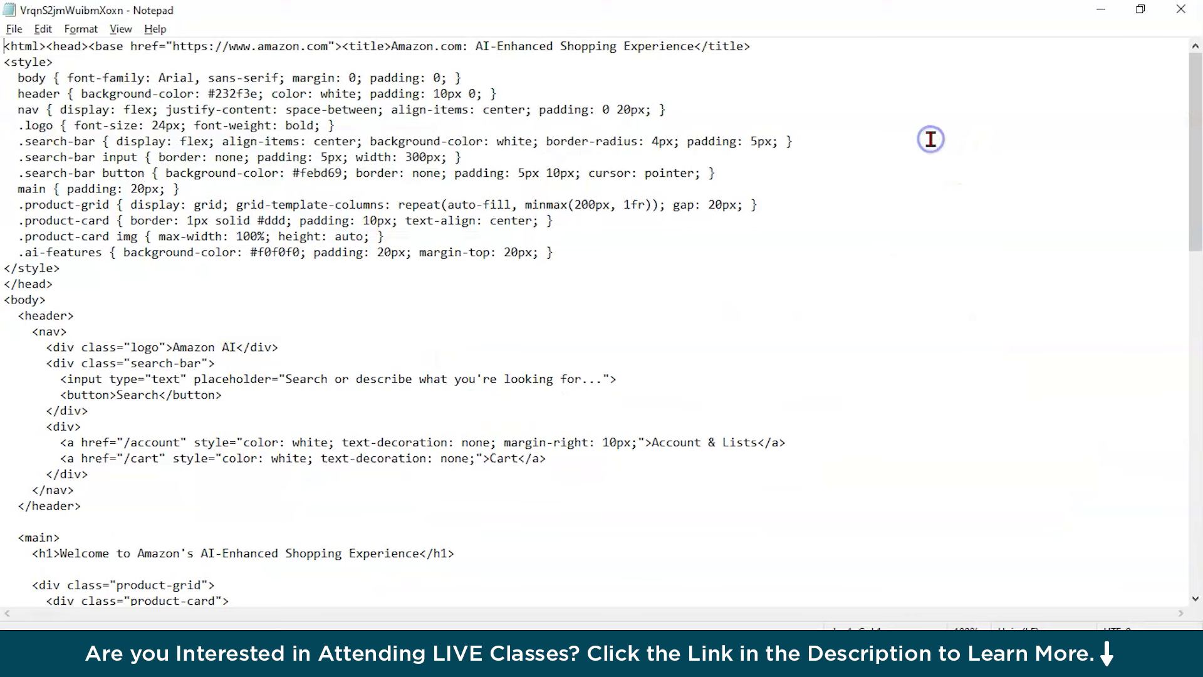
scroll(505, 388, "down", 20)
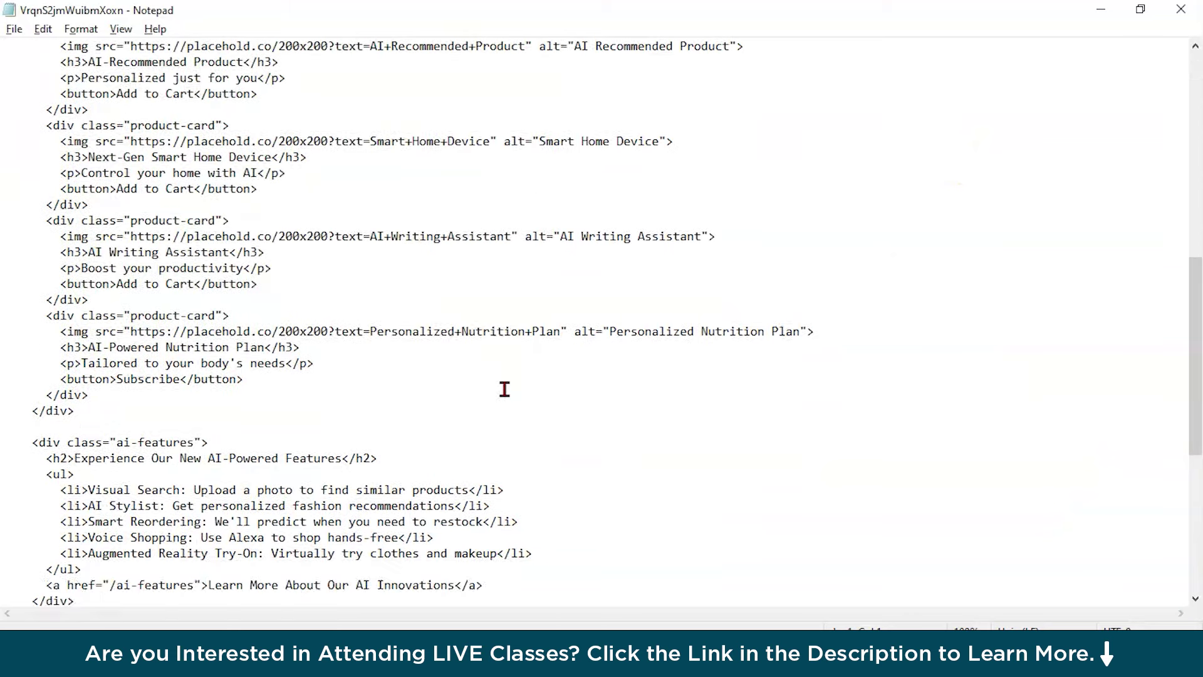
left_click(167, 580)
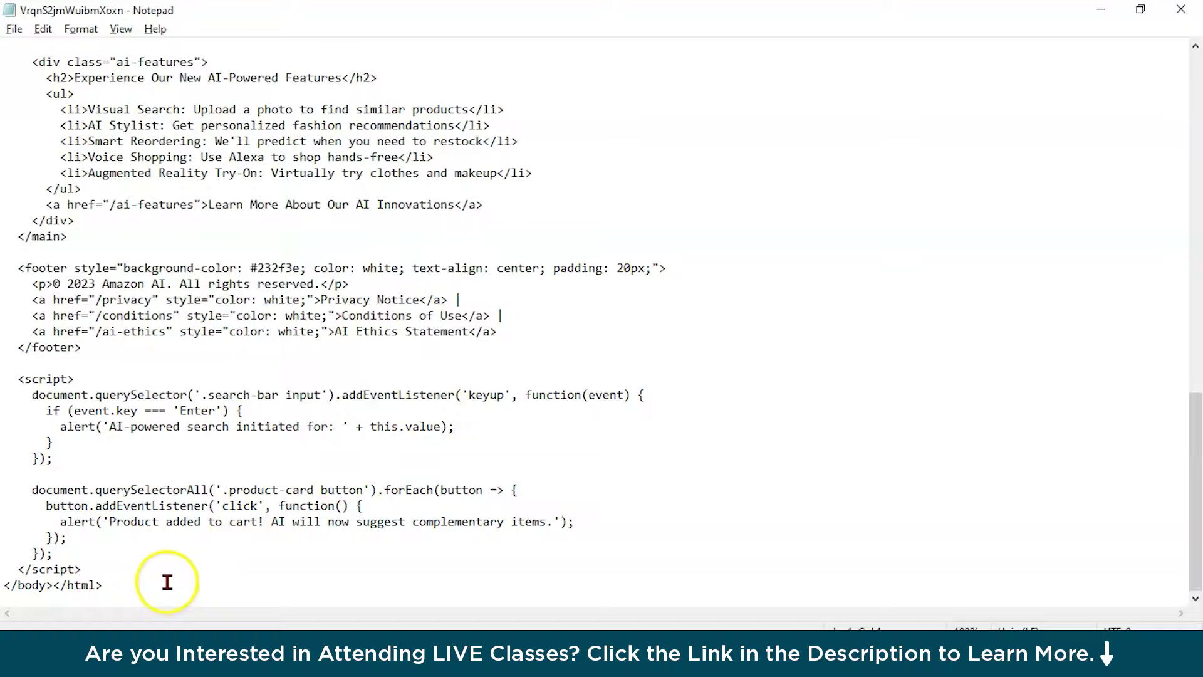
key("ctrl+Home")
scroll(163, 526, "down", 15)
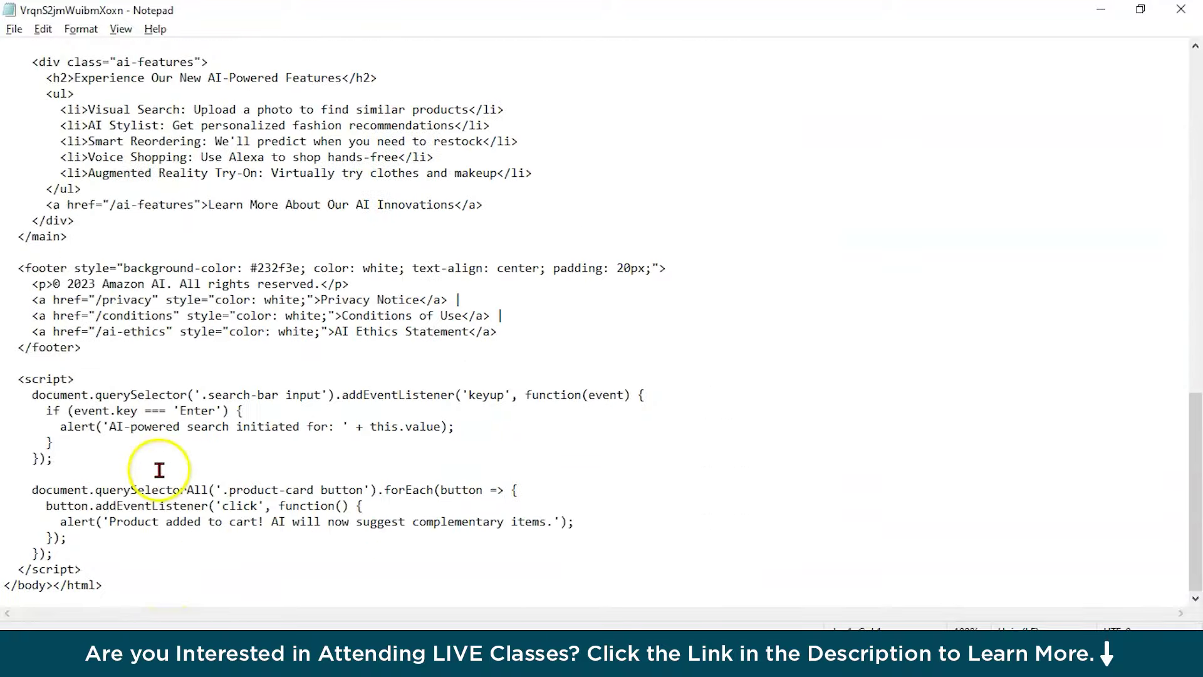
Close Notepad and the Downloads window and return to the WebSim home page
left_click(1180, 9)
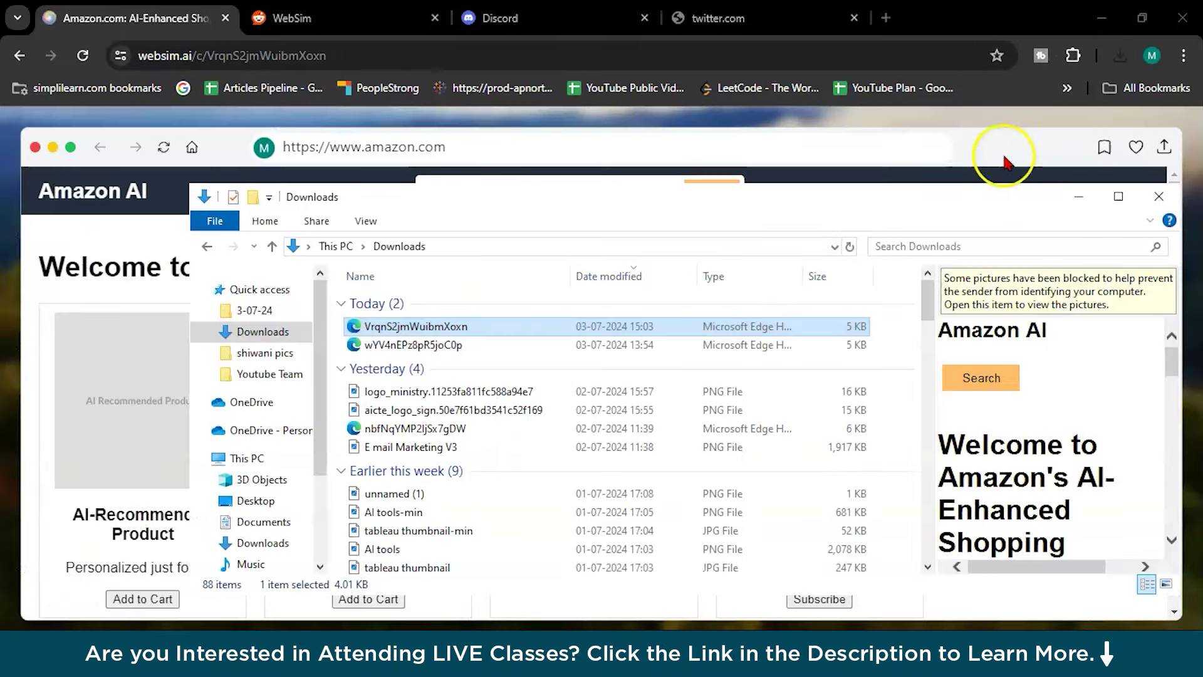
left_click(1158, 197)
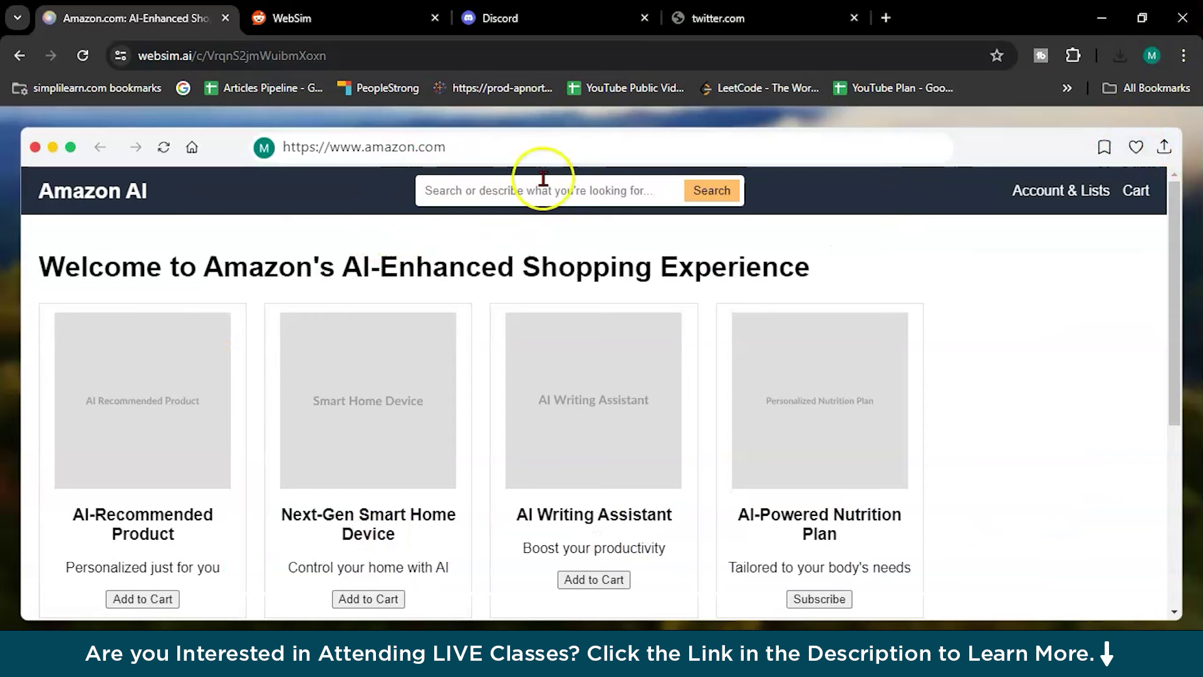
left_click(195, 148)
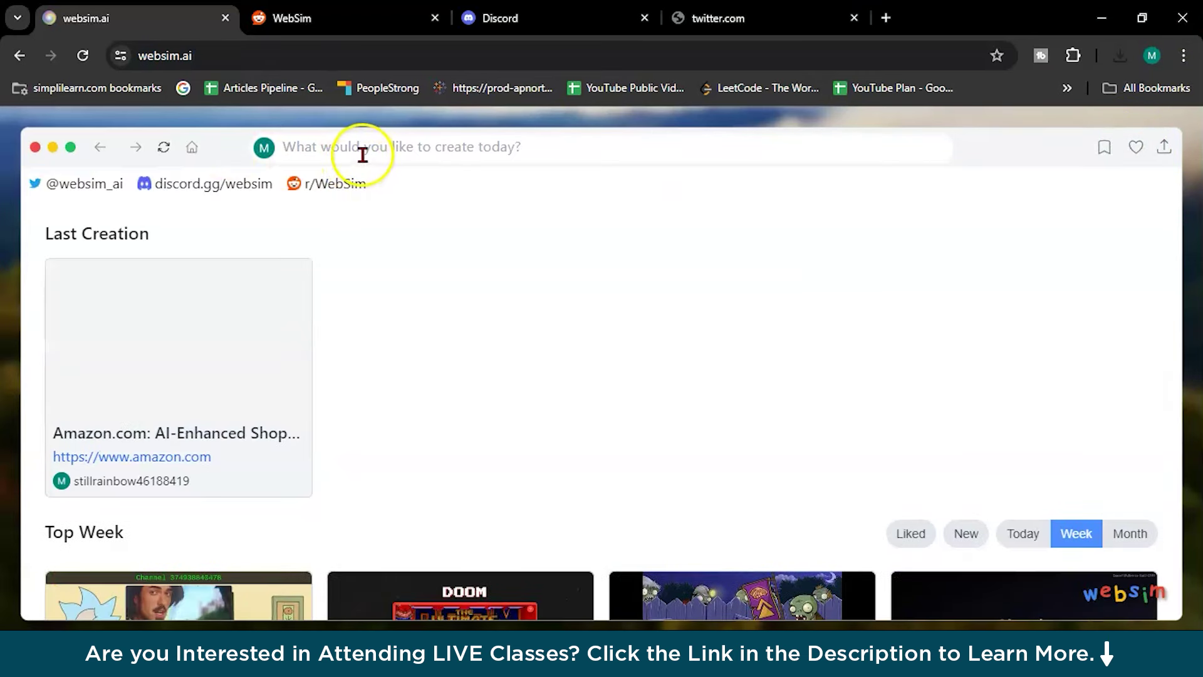
Submit the prompt 'i want a calculator which should give me a joke'
left_click(363, 152)
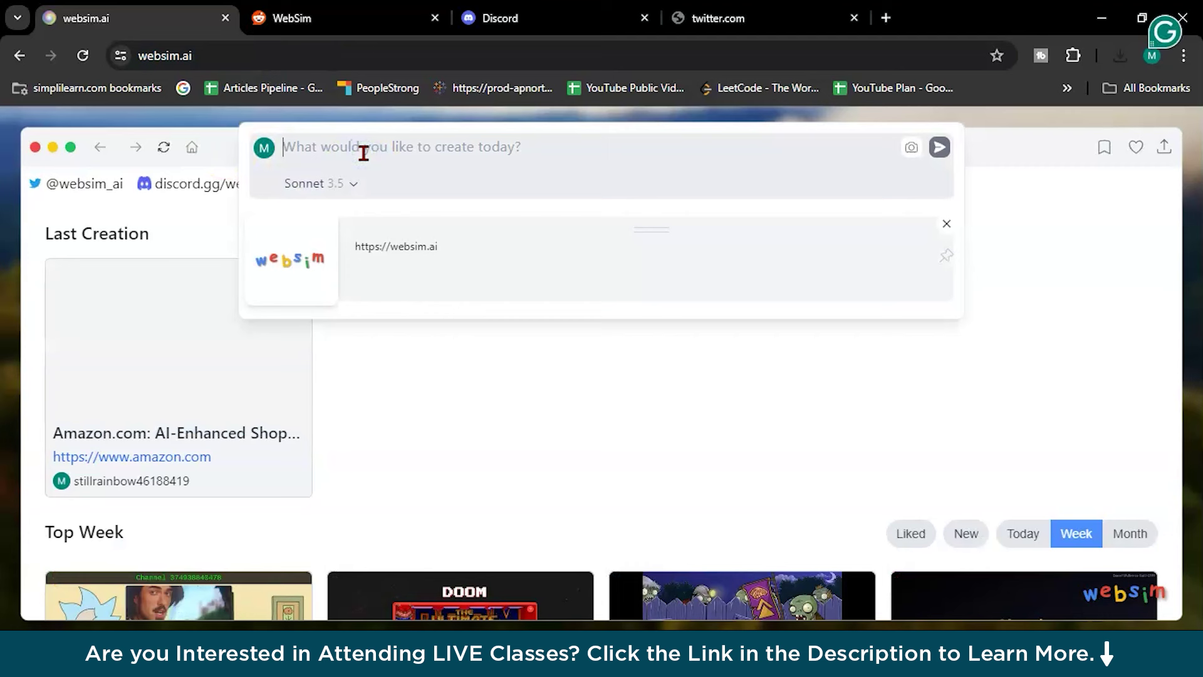
type("i want a calcul")
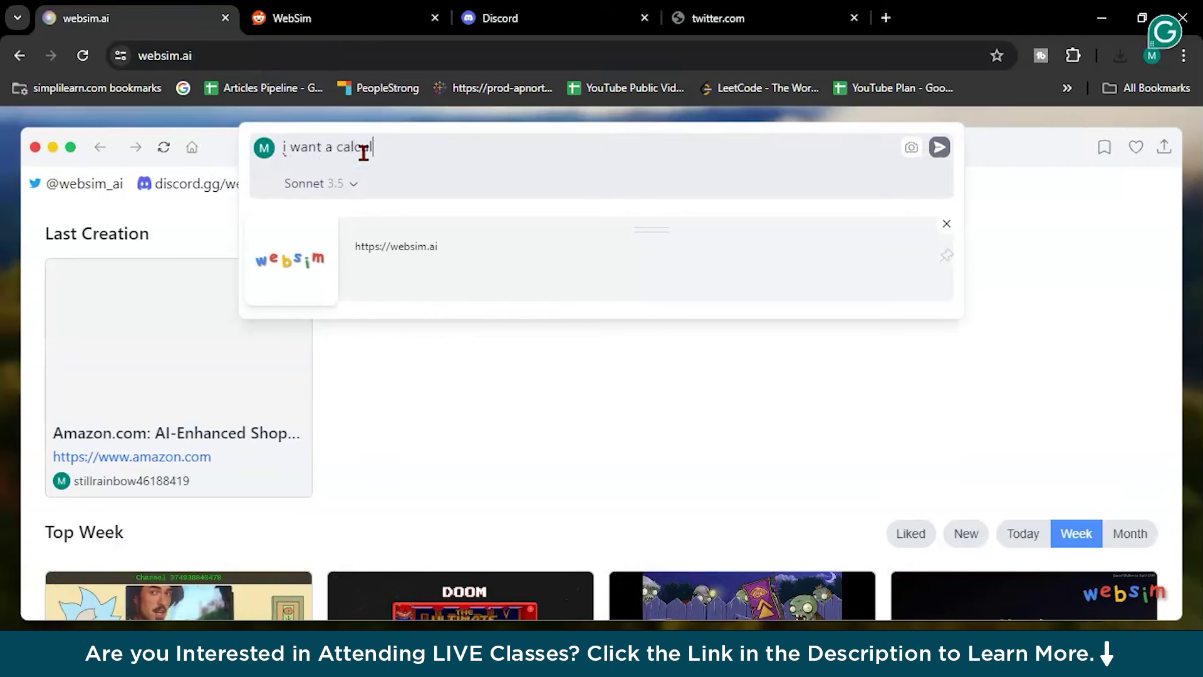
type("ator")
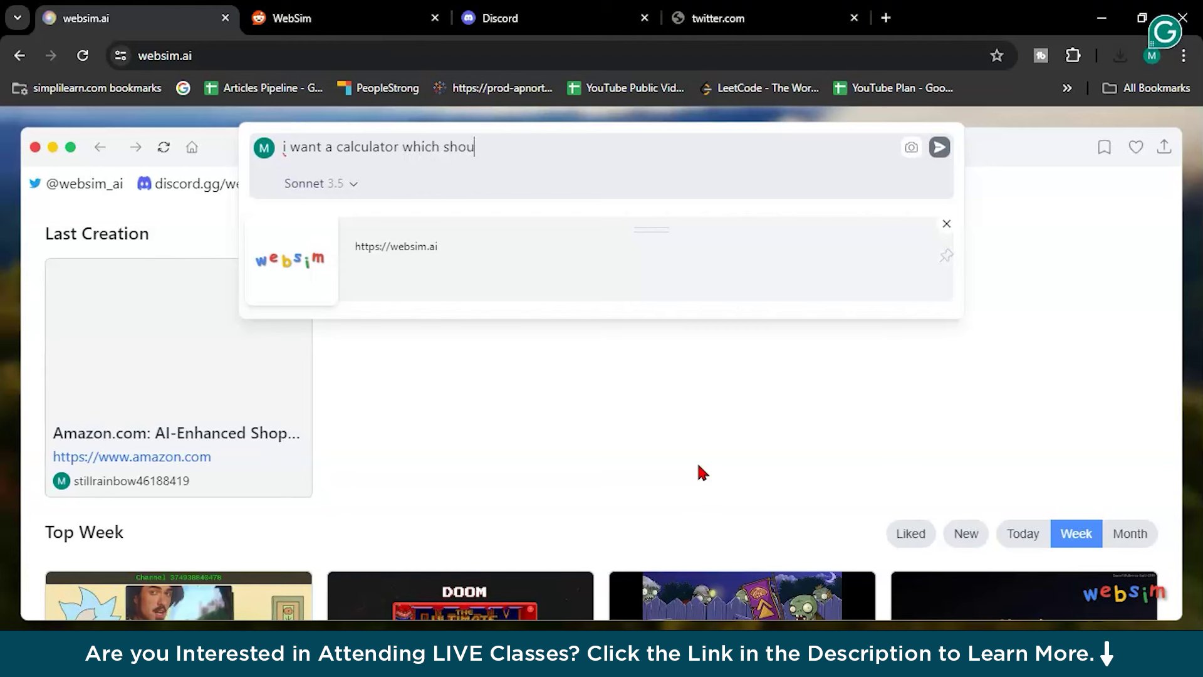
type("which should give me a joke")
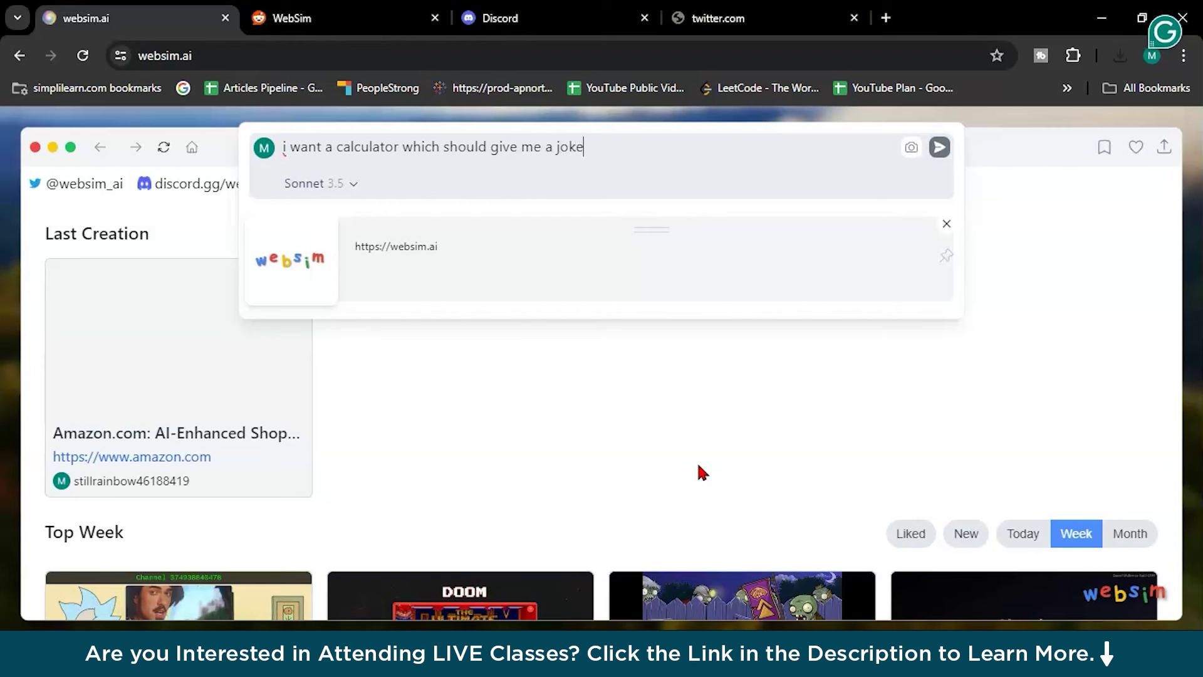
key("Return")
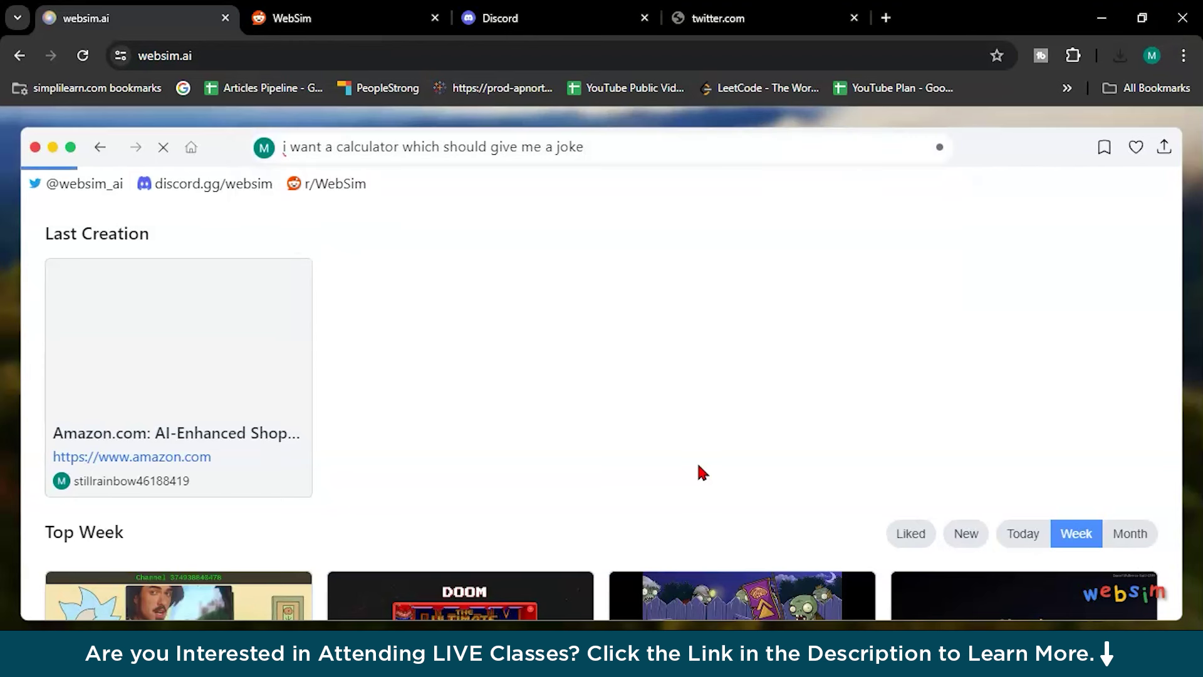
On JokeCalc, calculate 3×2 and request a joke
left_click(477, 238)
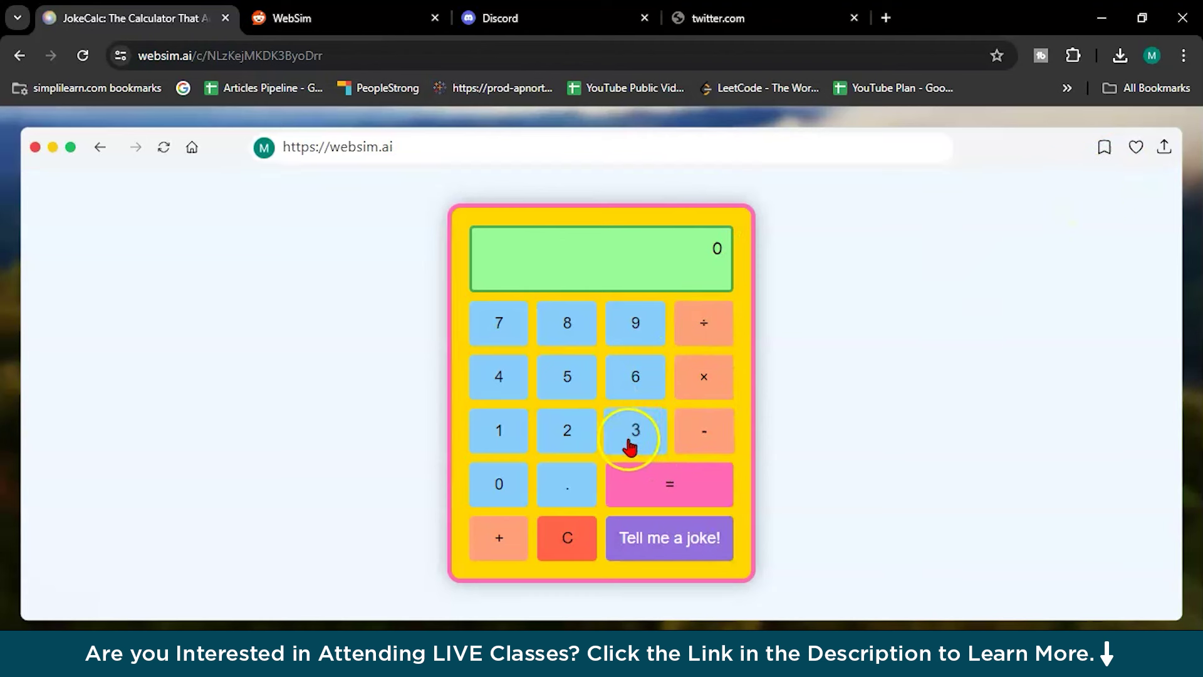
left_click(629, 444)
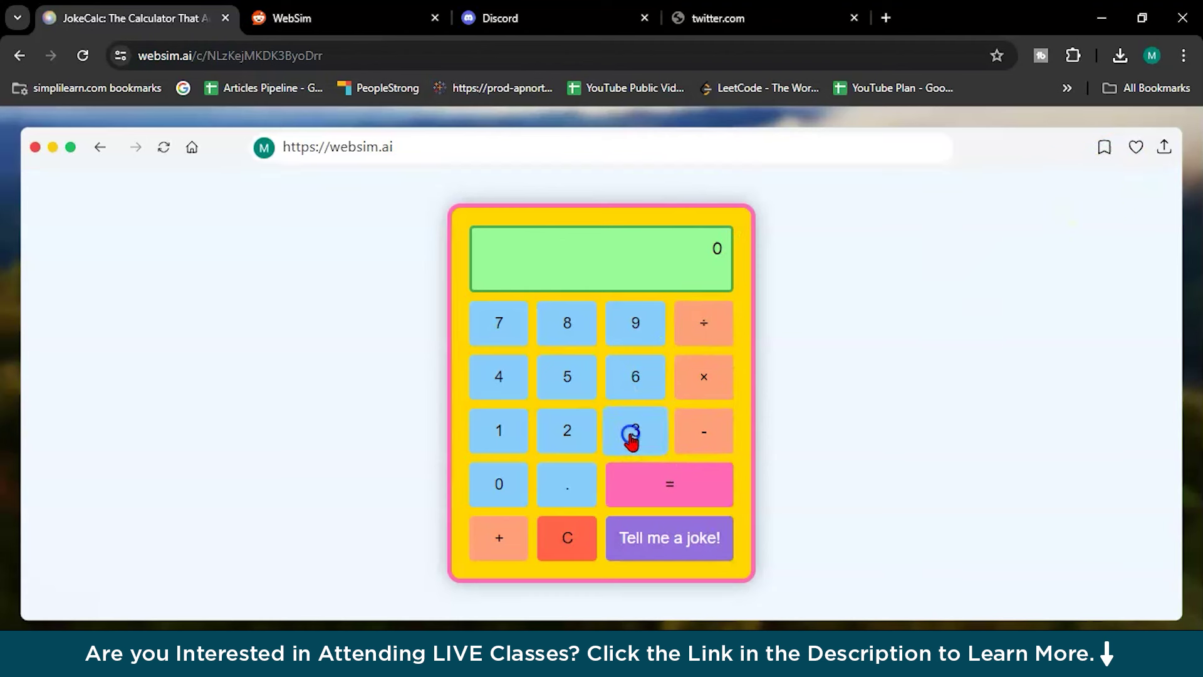
left_click(698, 374)
left_click(582, 430)
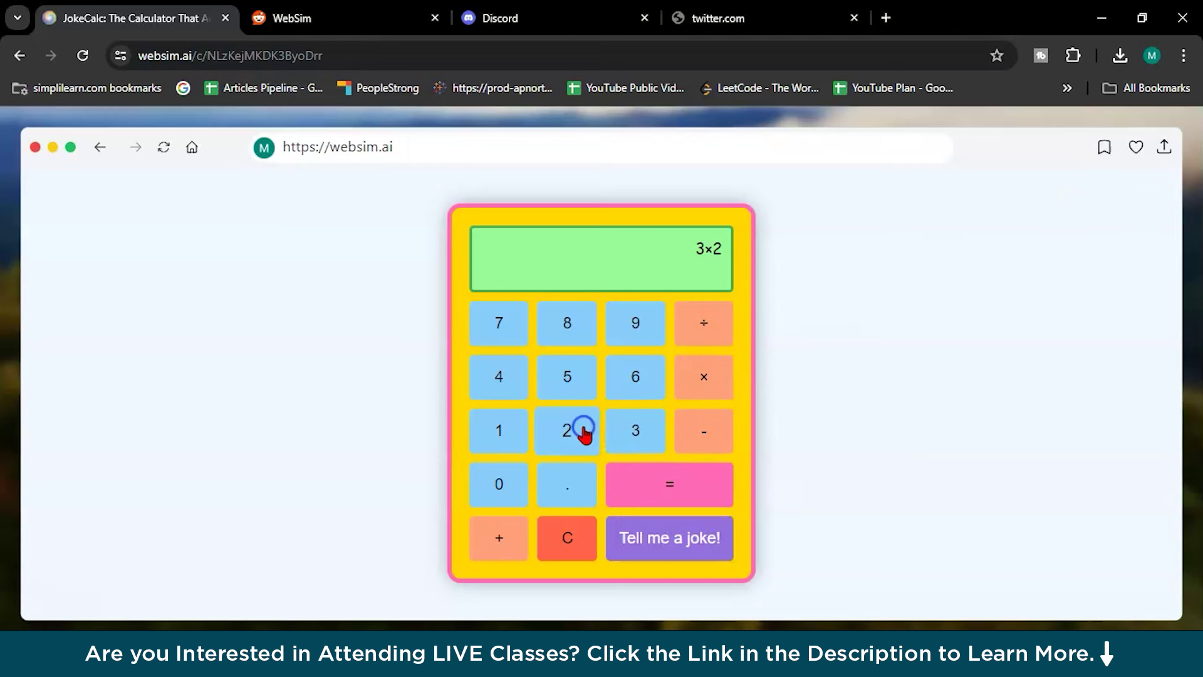
left_click(654, 486)
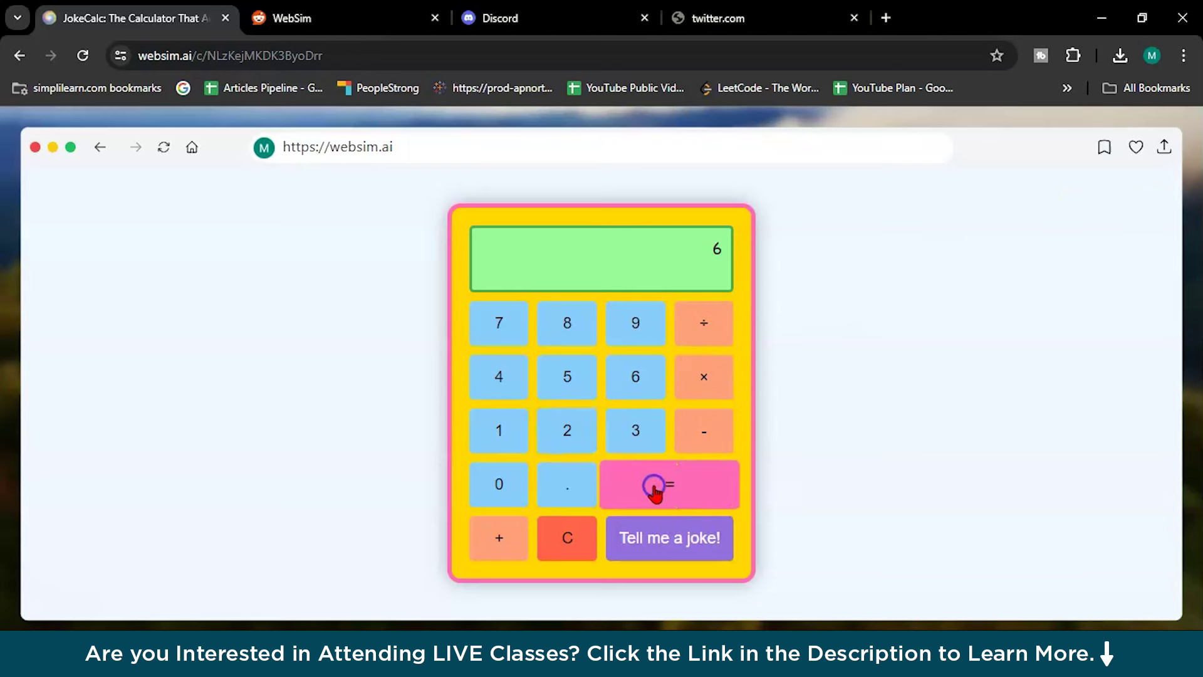
left_click(668, 538)
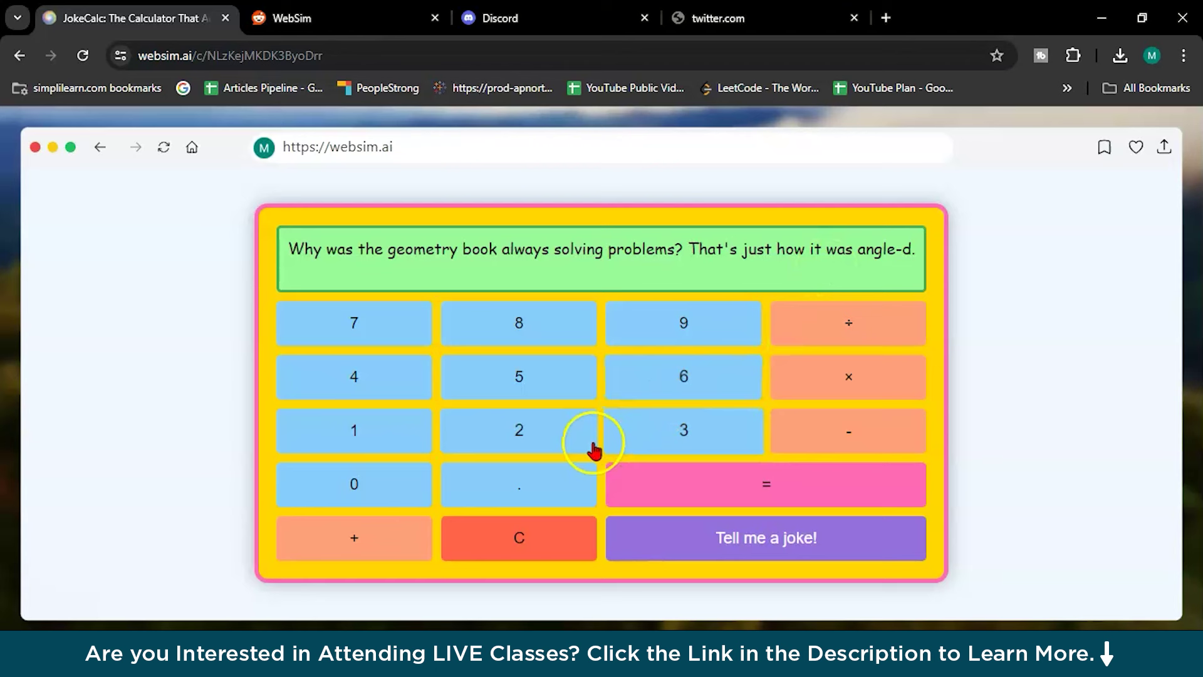
Try 3×7 with another joke, then press equals while the joke is displayed
left_click(652, 440)
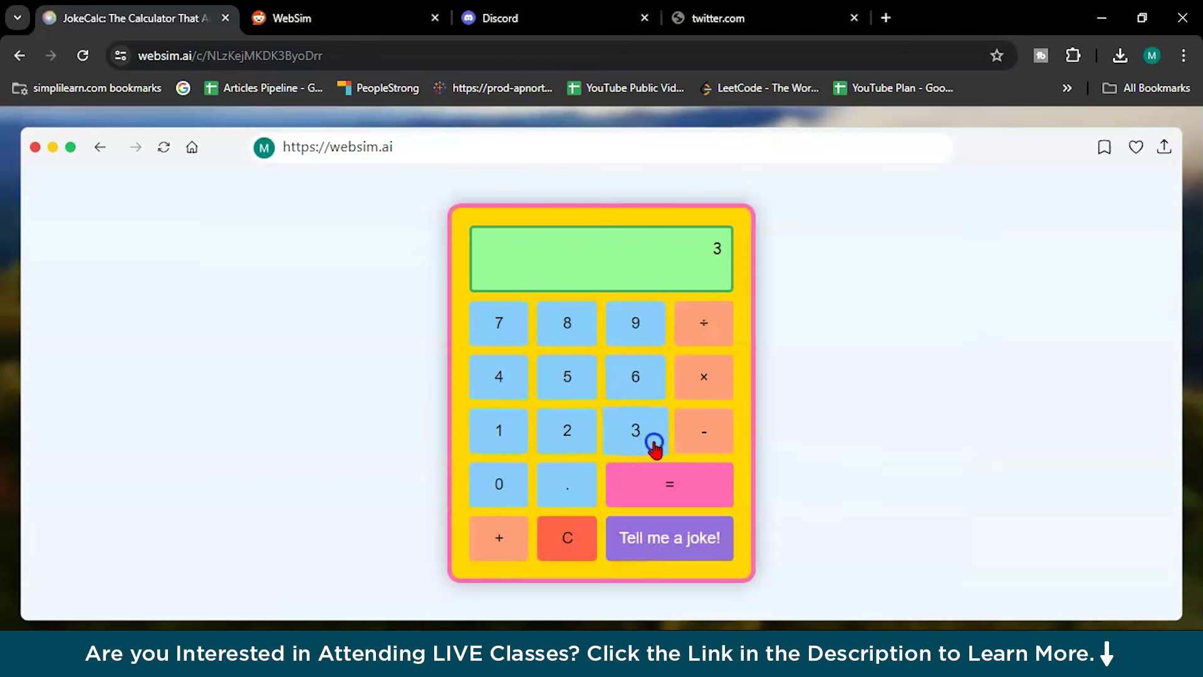
left_click(713, 374)
left_click(506, 341)
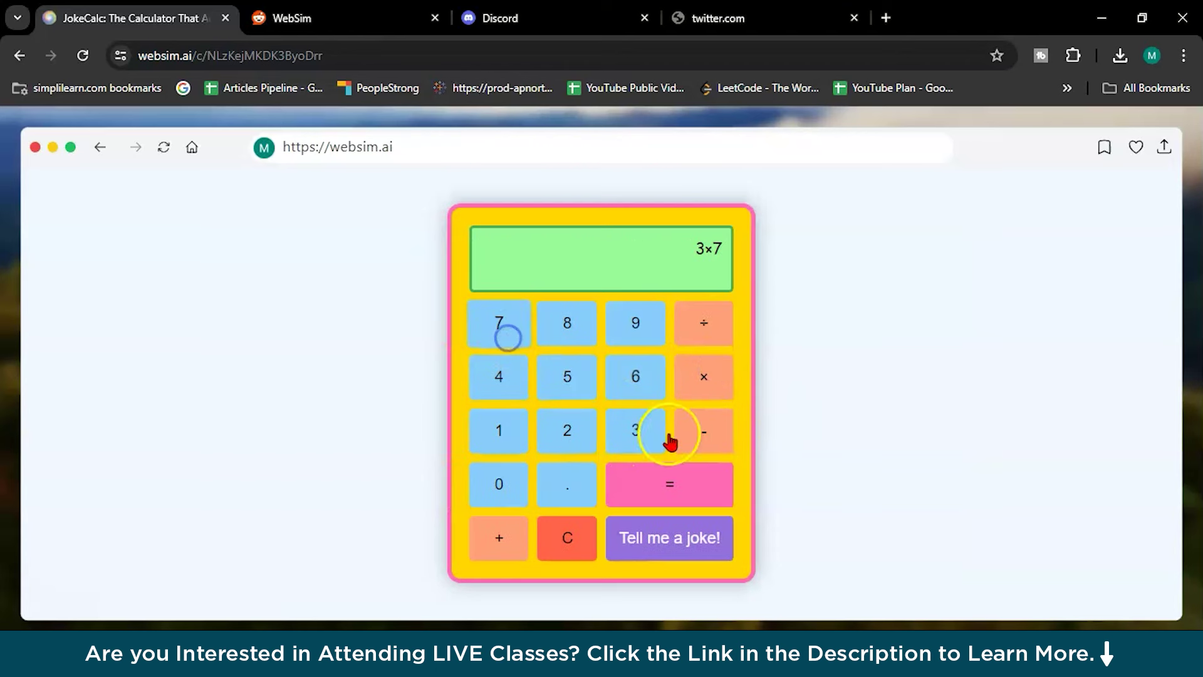
left_click(637, 545)
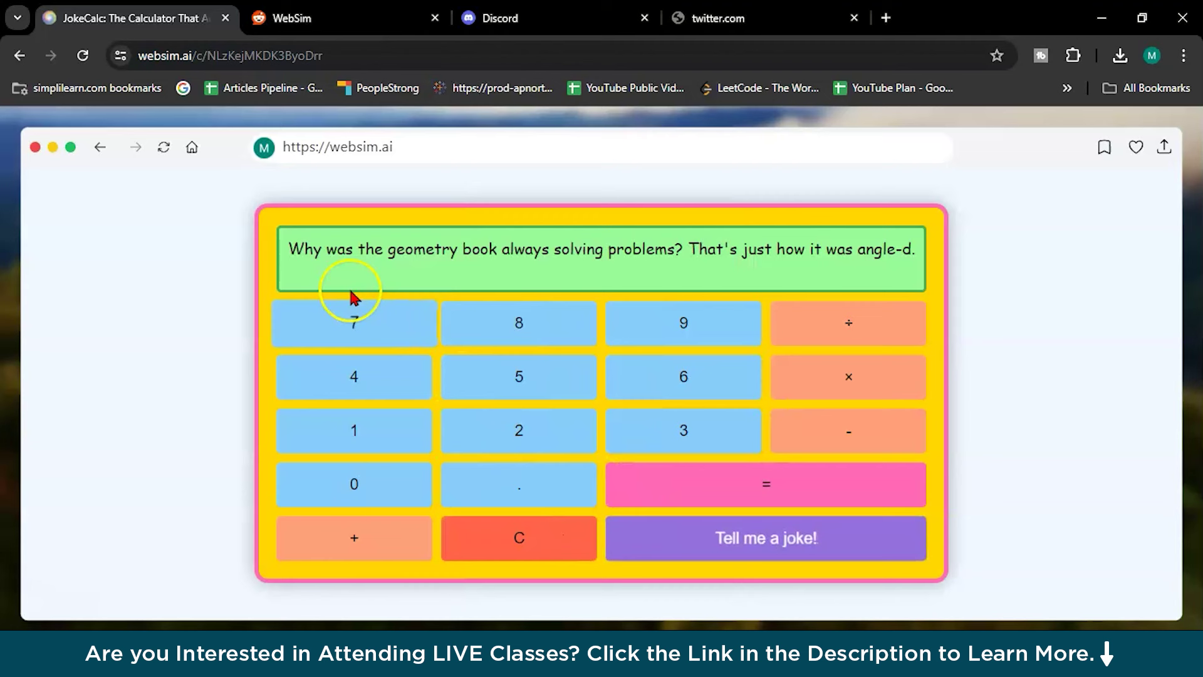
left_click(765, 485)
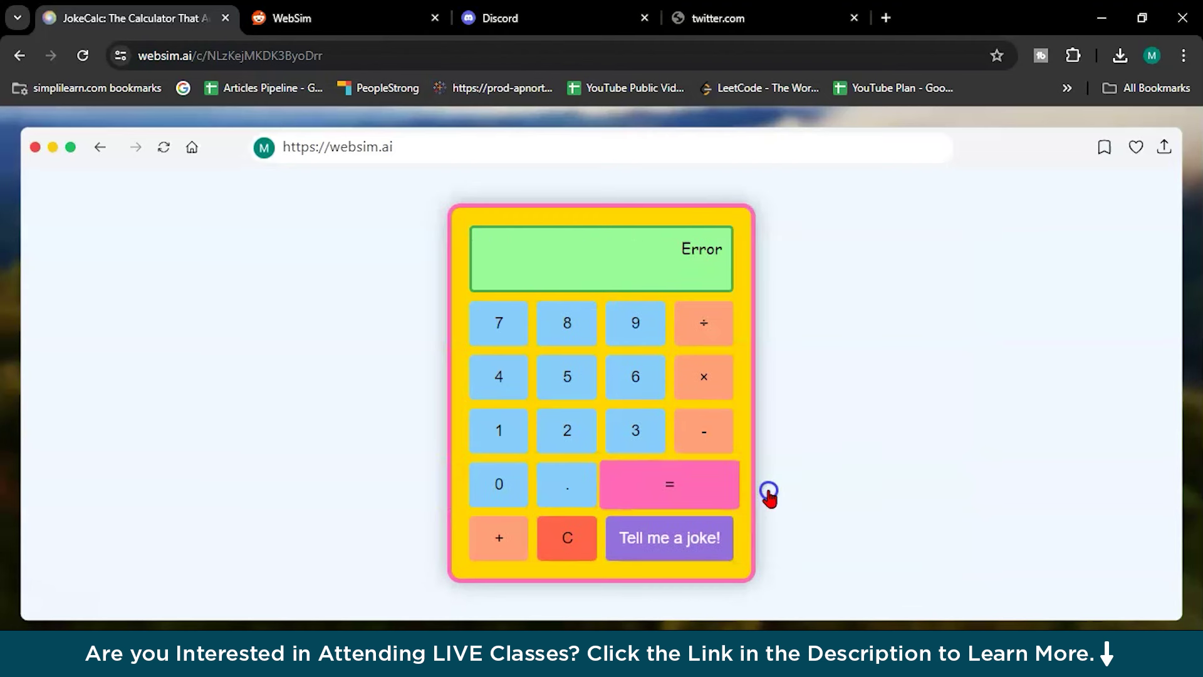
Clear the display, calculate 3×6 for 18, get a geometry joke, and return home
left_click(636, 431)
left_click(560, 519)
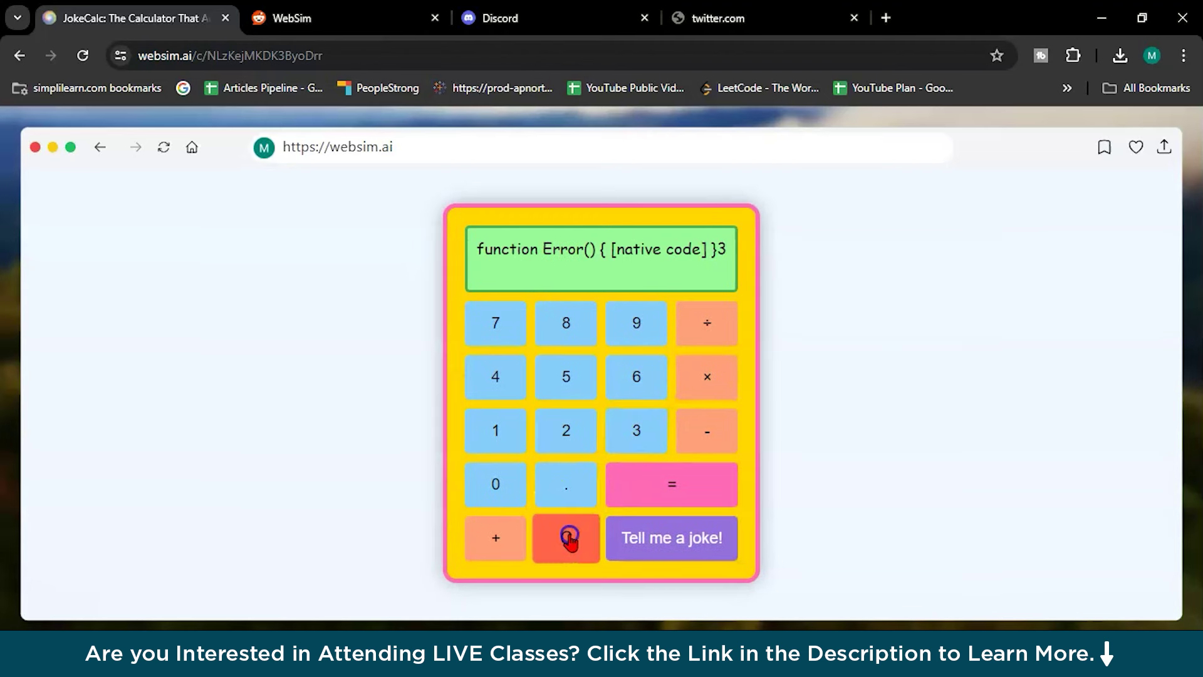
left_click(646, 434)
left_click(710, 366)
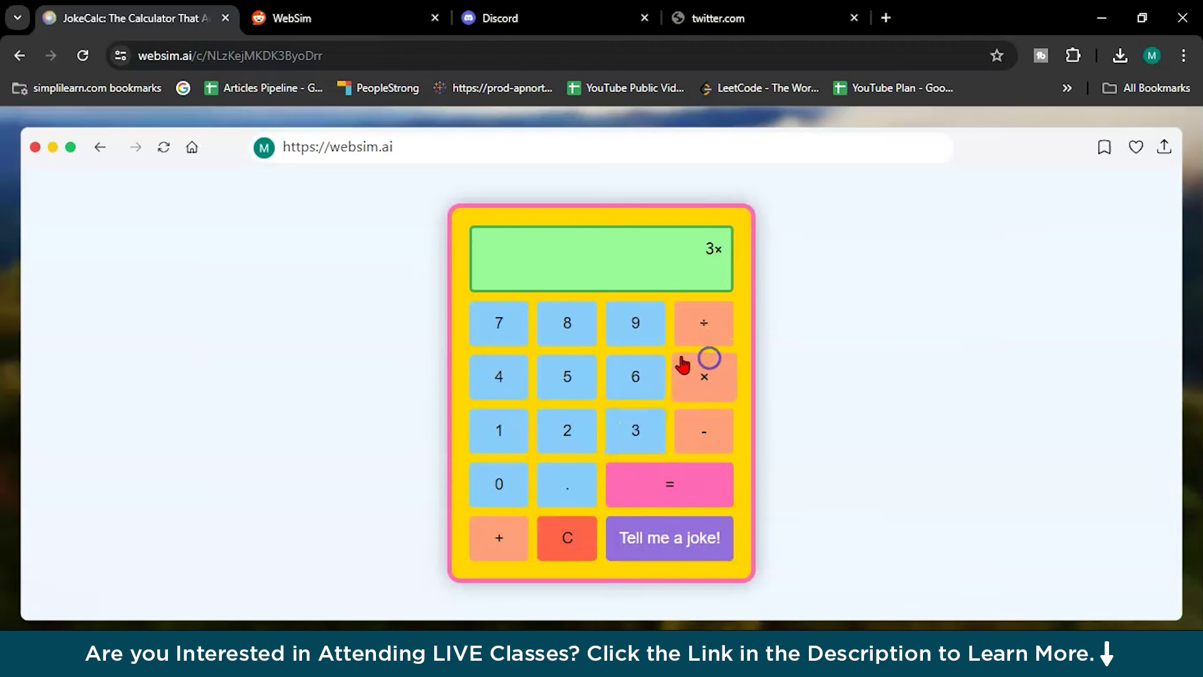
left_click(638, 369)
left_click(666, 469)
left_click(682, 537)
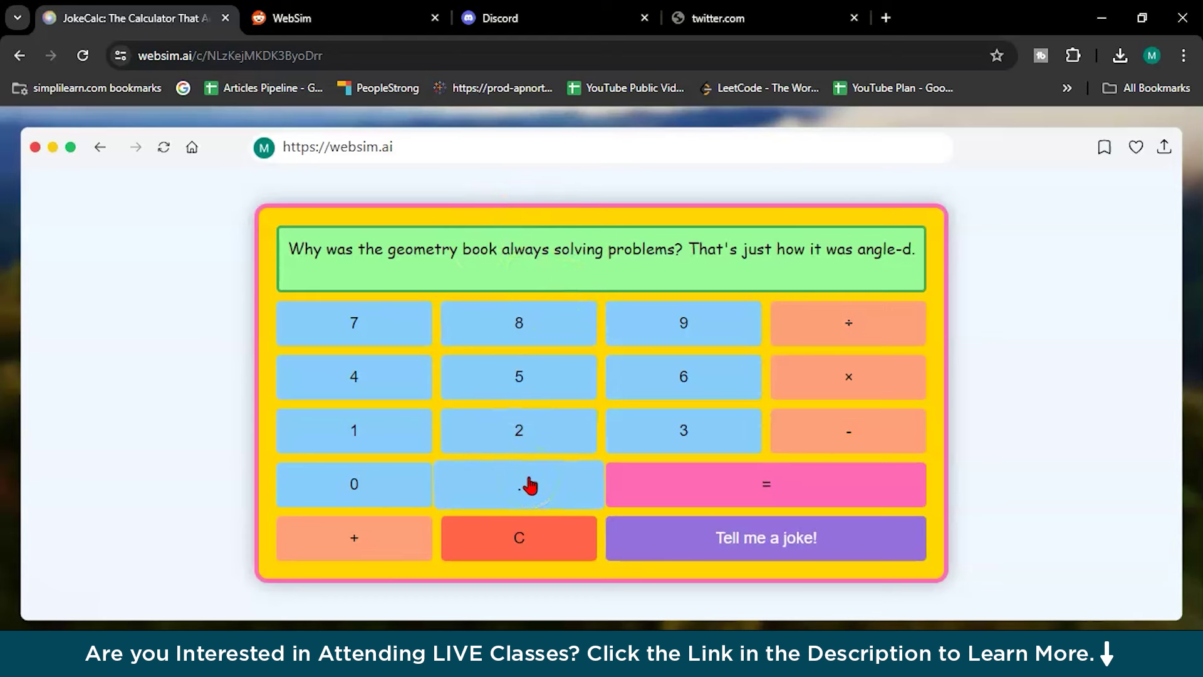
left_click(192, 149)
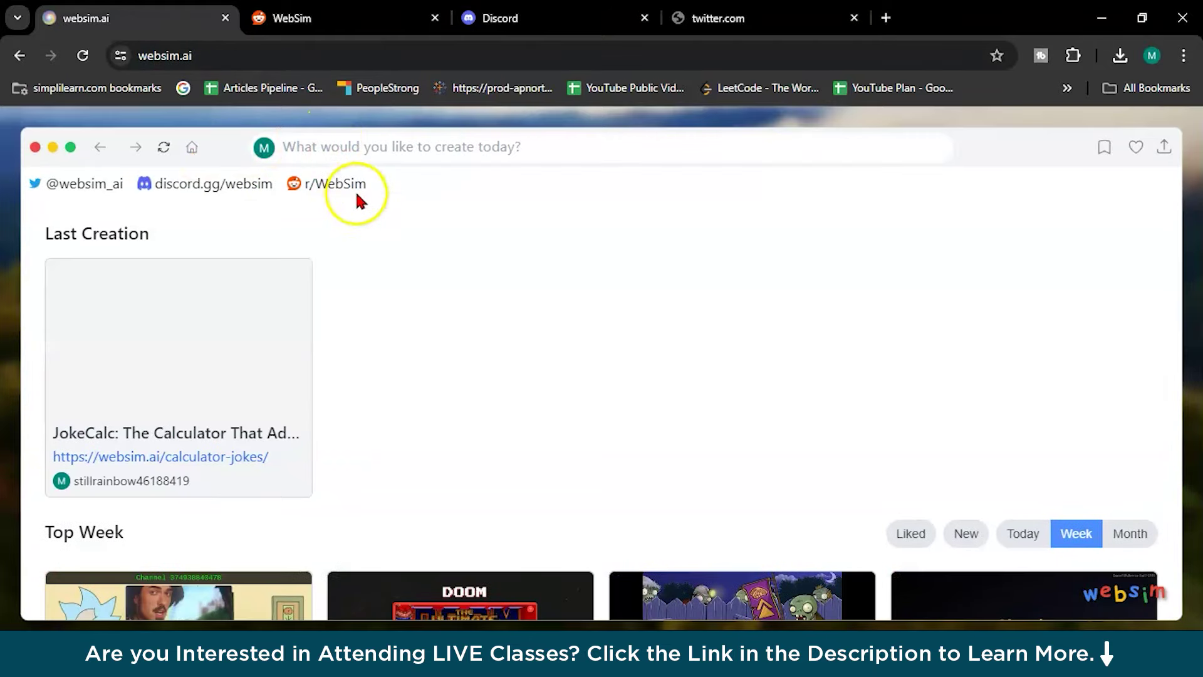
Ask WebSim to create a vintage-themed clothing brand website
left_click(431, 140)
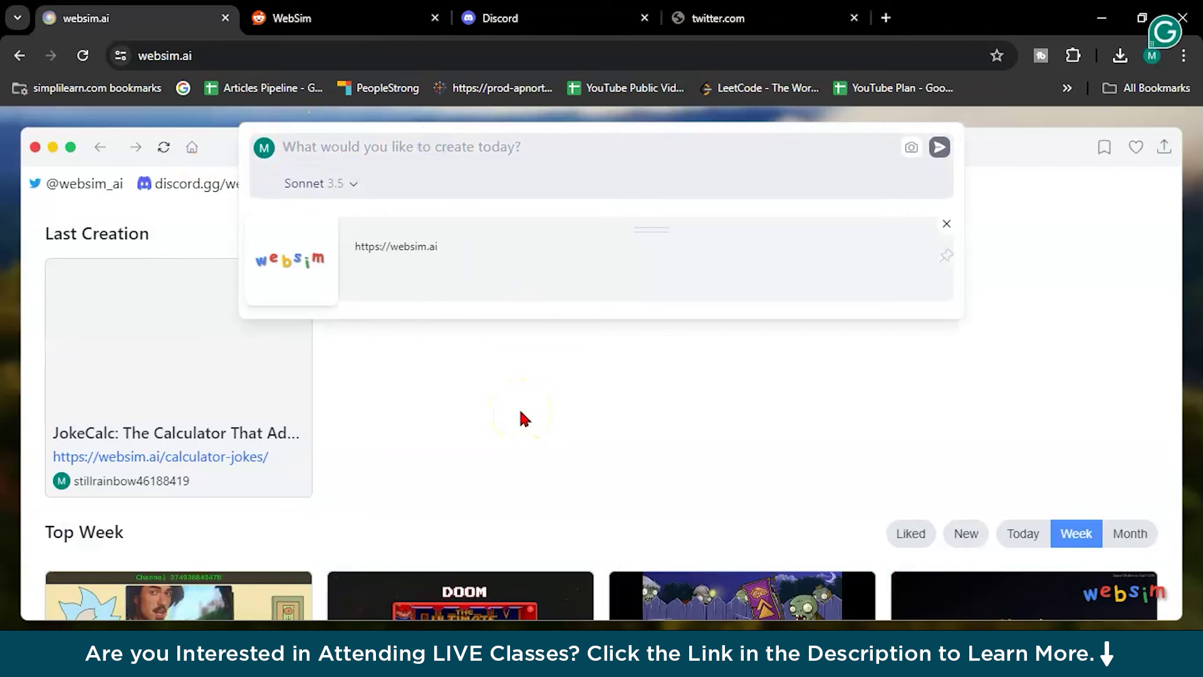
type("i want to create a clothing brand website with vinat")
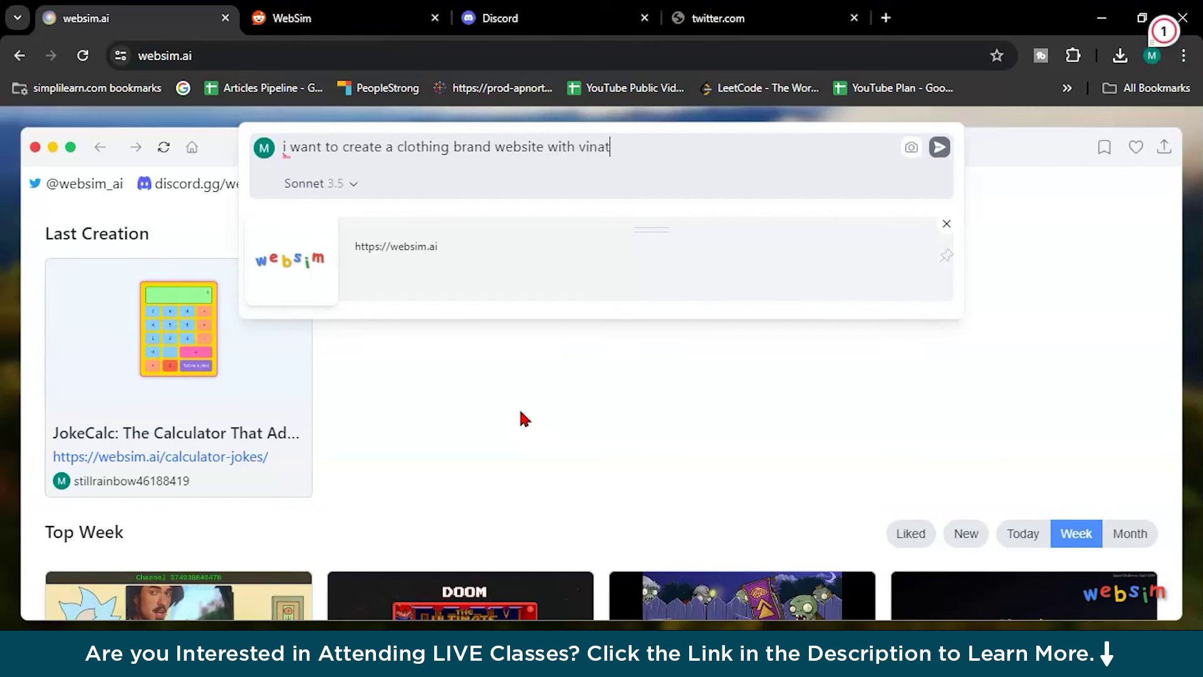
type("eme")
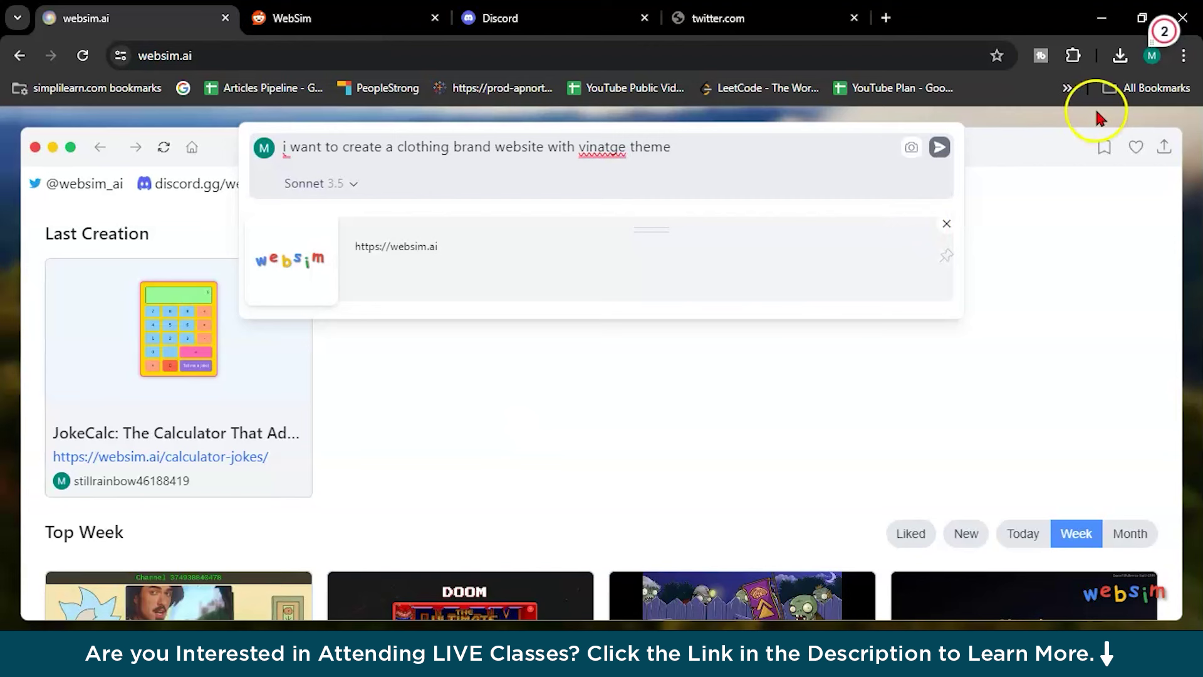
left_click(937, 148)
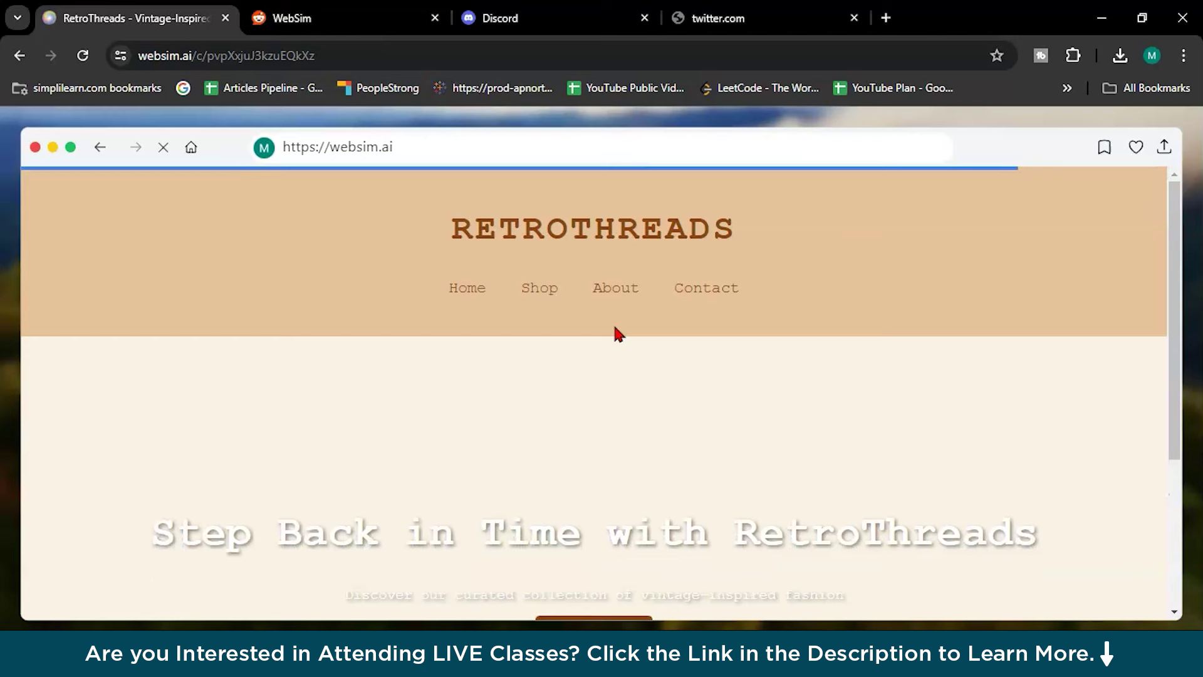
Browse RetroThreads from the title past the dress, jacket and boots cards to the footer, and back
left_click_drag(452, 235, 556, 233)
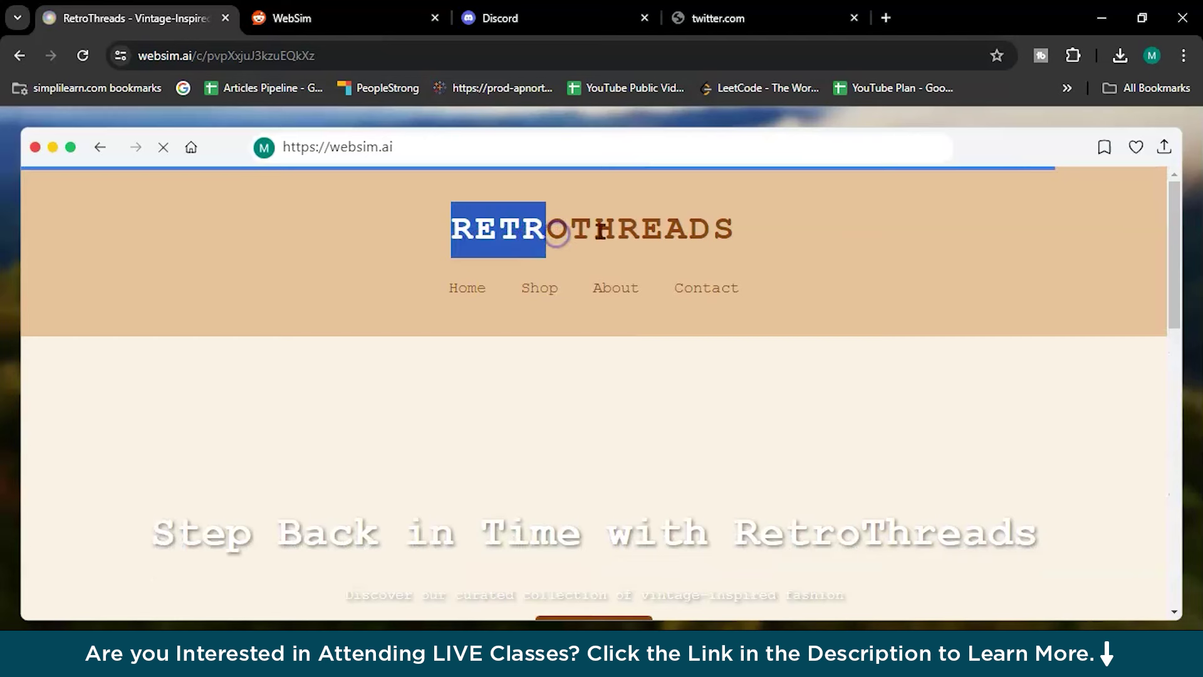
left_click(773, 249)
scroll(614, 371, "down", 5)
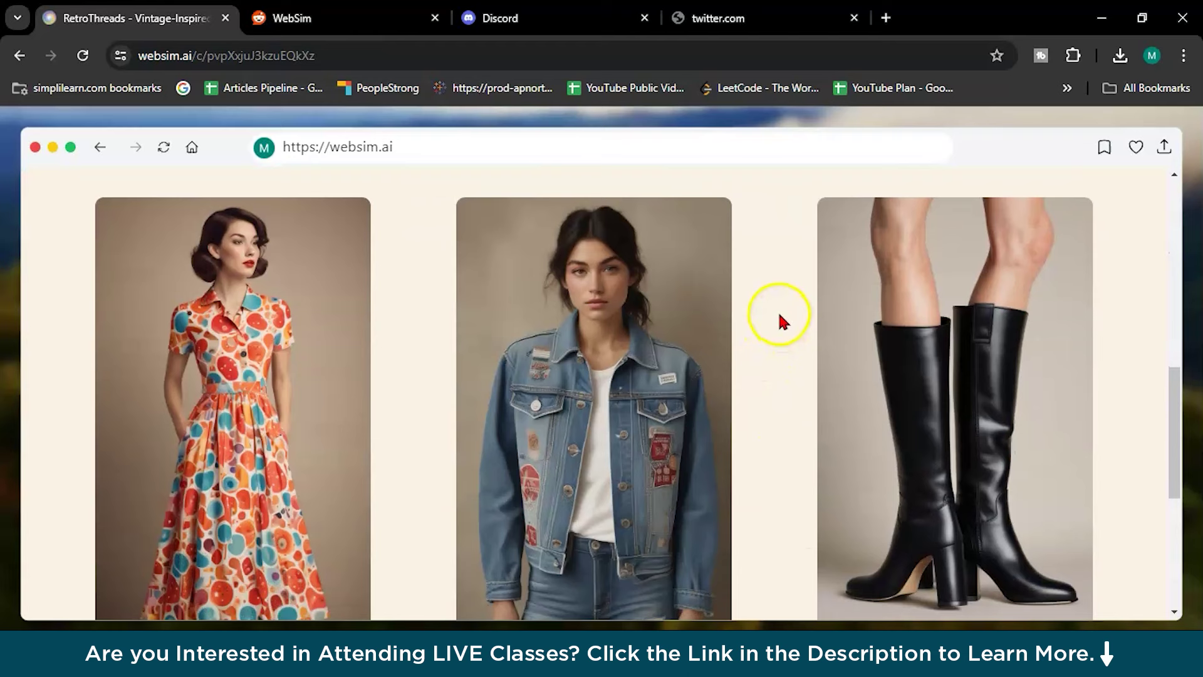
scroll(689, 320, "down", 1)
scroll(404, 433, "down", 2)
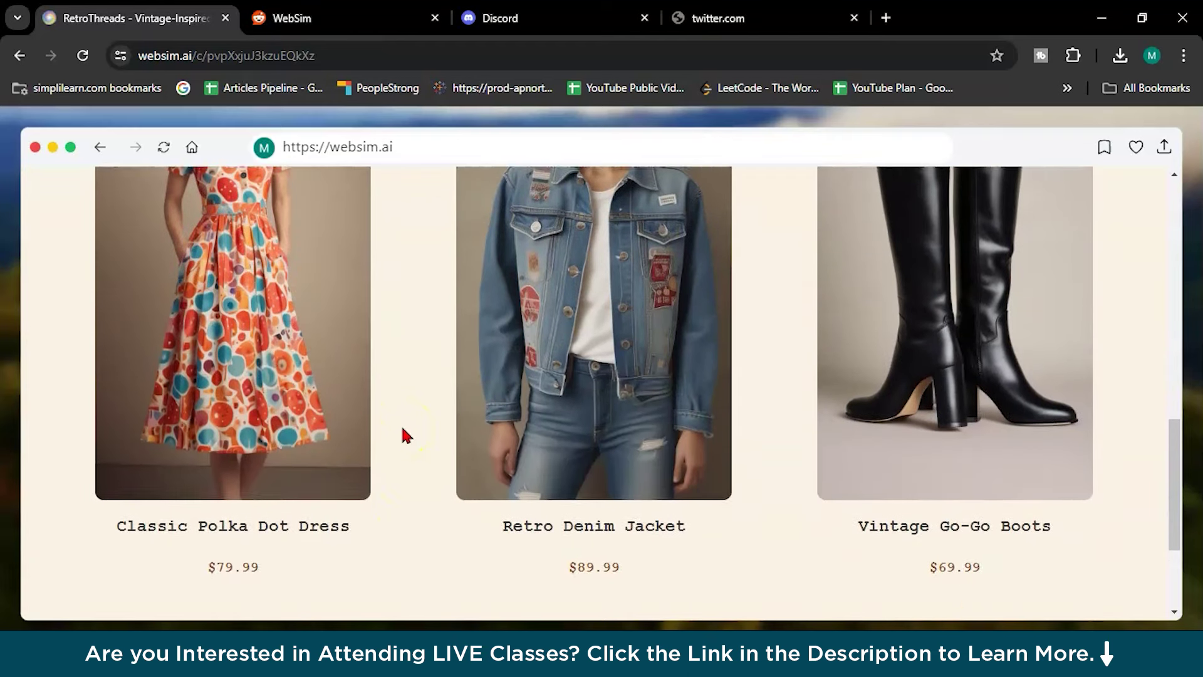
scroll(404, 432, "up", 2)
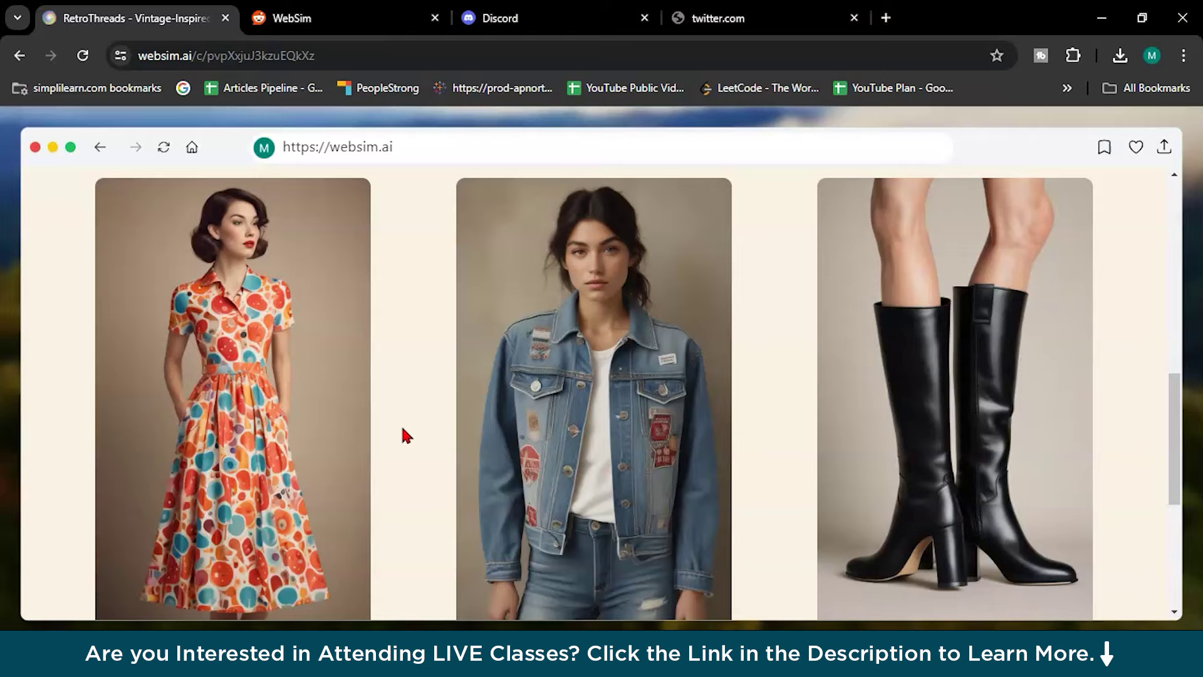
scroll(748, 366, "up", 4)
scroll(749, 366, "down", 8)
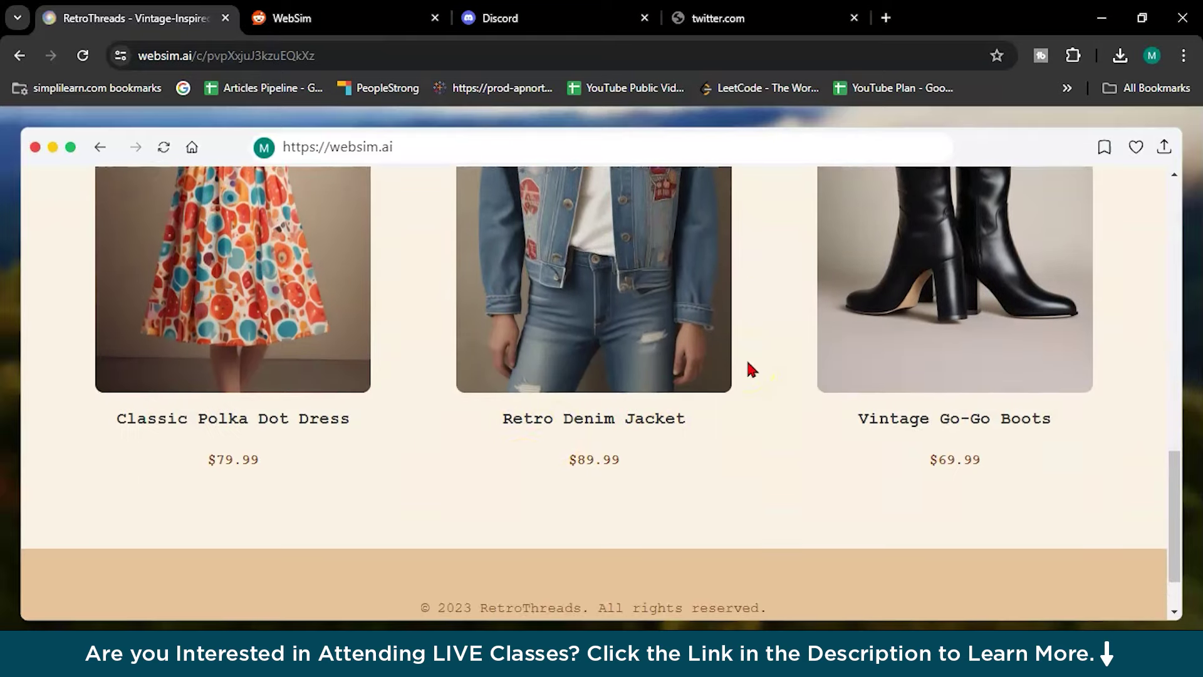
scroll(626, 376, "down", 2)
scroll(524, 397, "up", 5)
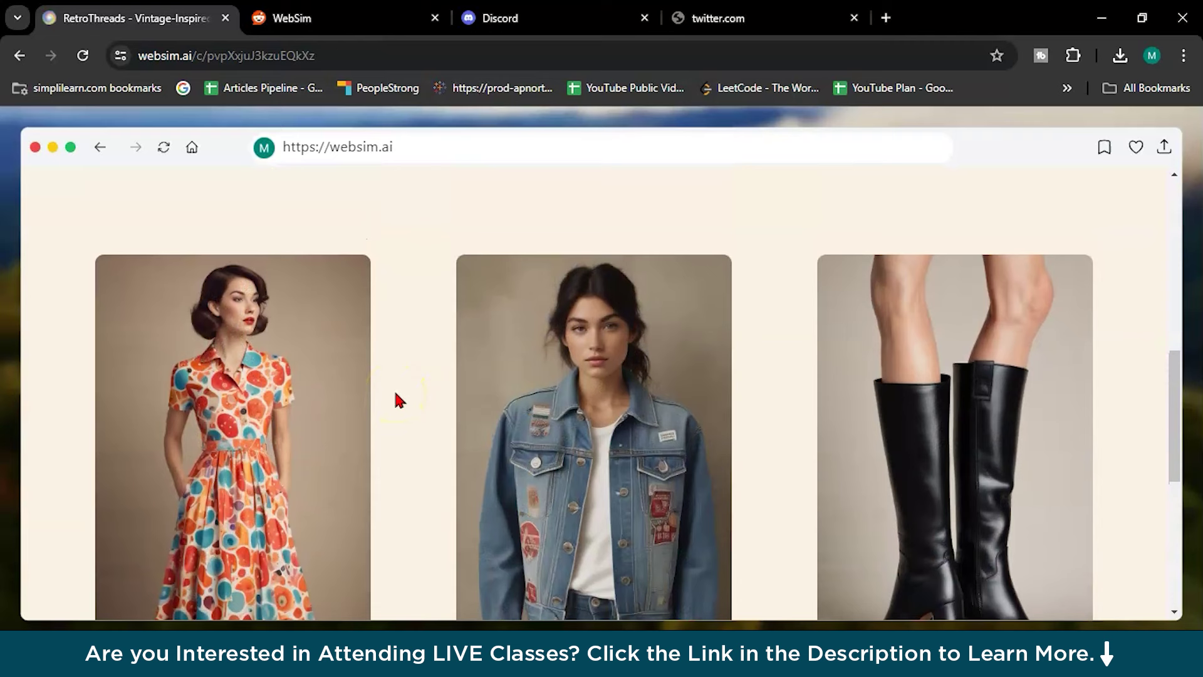
scroll(396, 397, "up", 5)
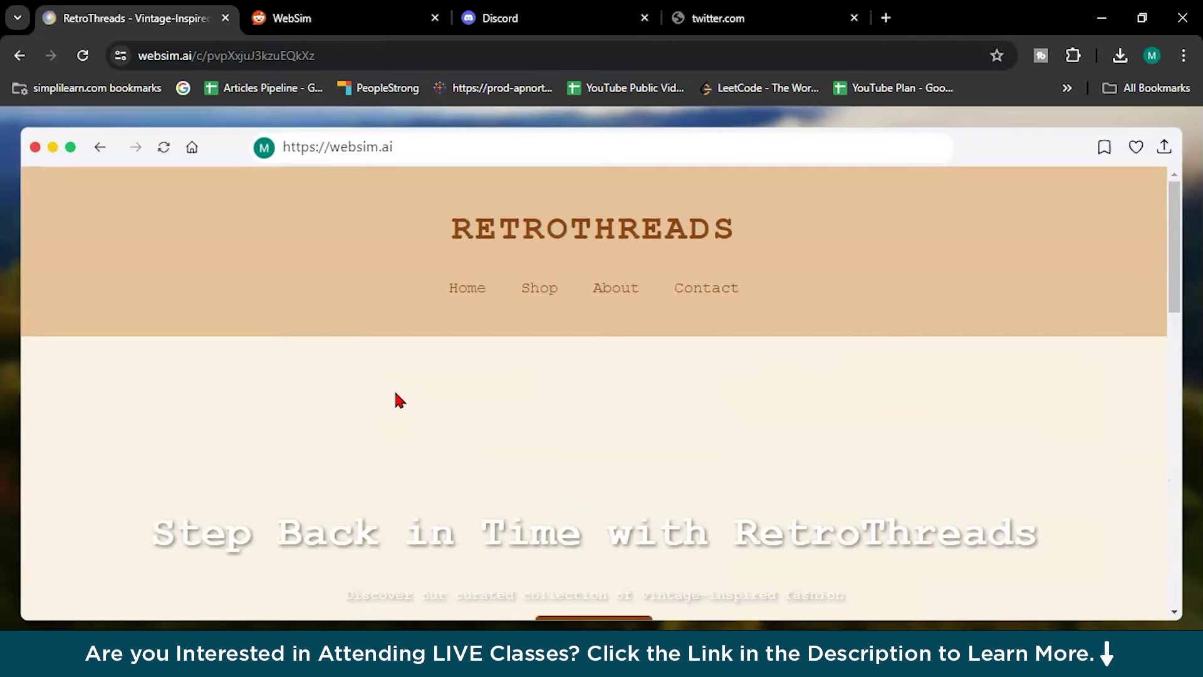
left_click(438, 344)
scroll(442, 344, "down", 5)
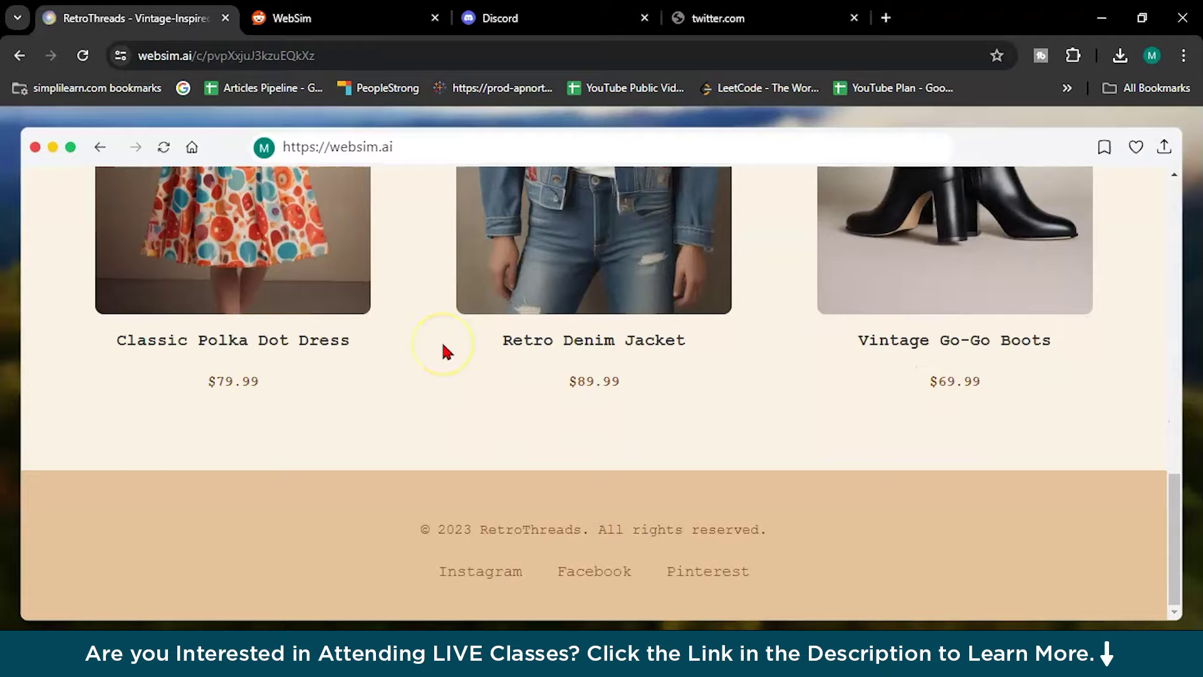
scroll(443, 344, "up", 5)
From the home page, request a snake game that shows motivational quotes after the player loses
left_click(191, 148)
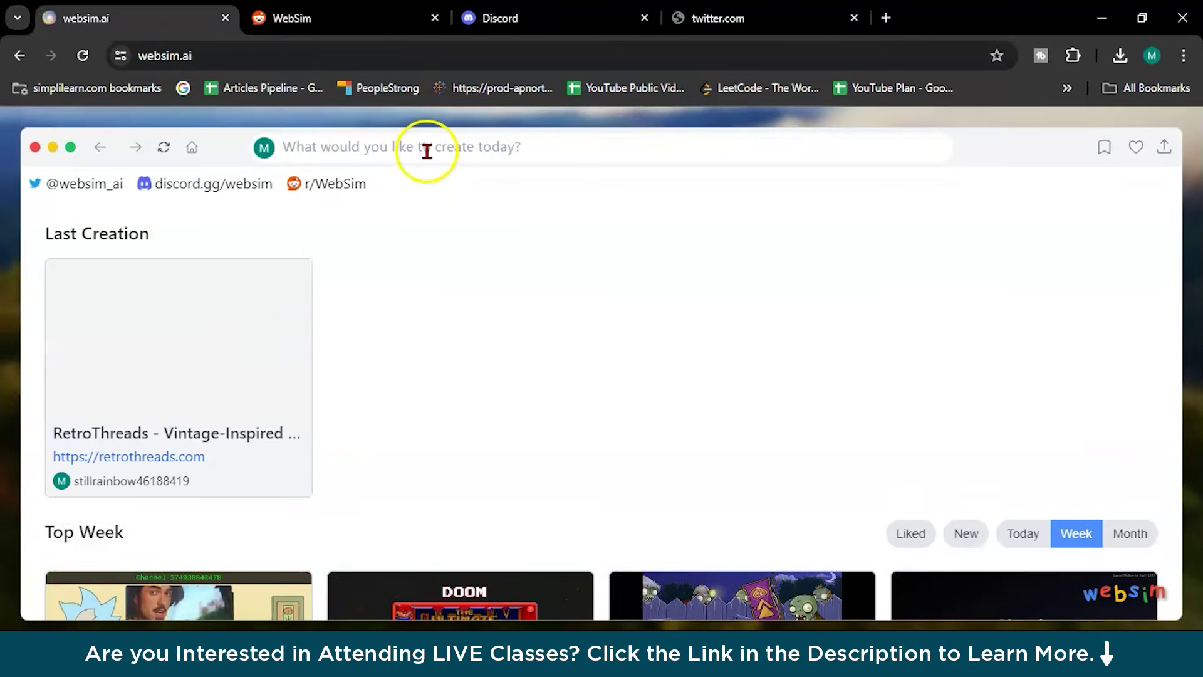
left_click(426, 151)
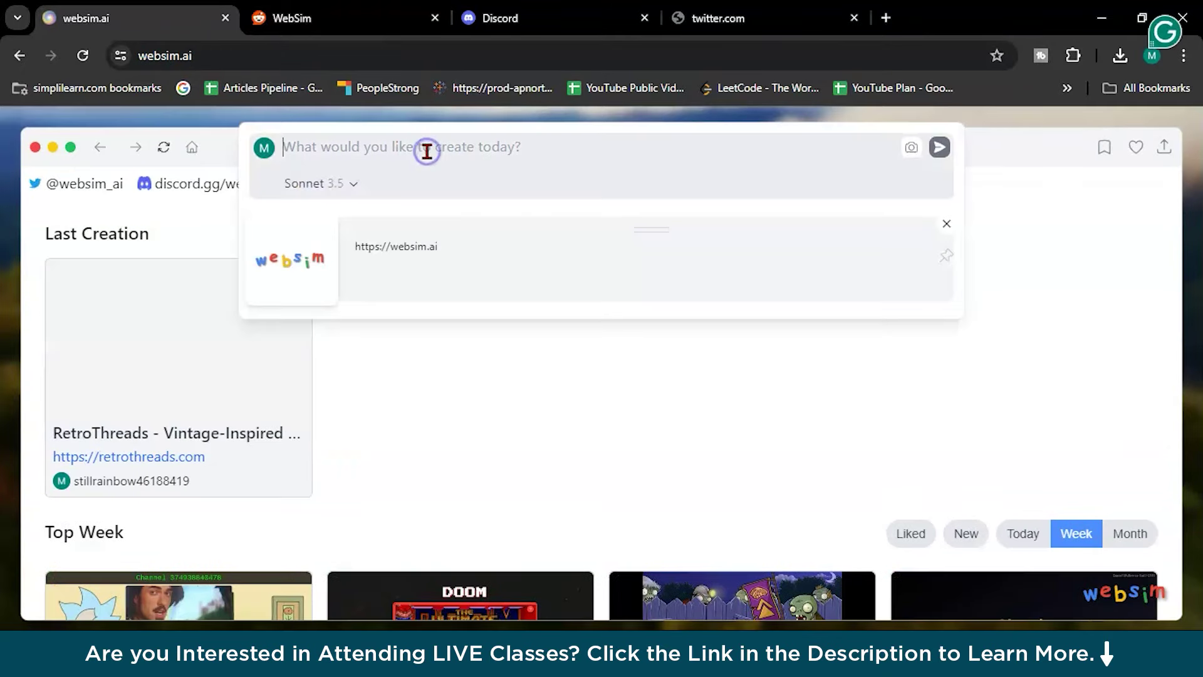
type("creat")
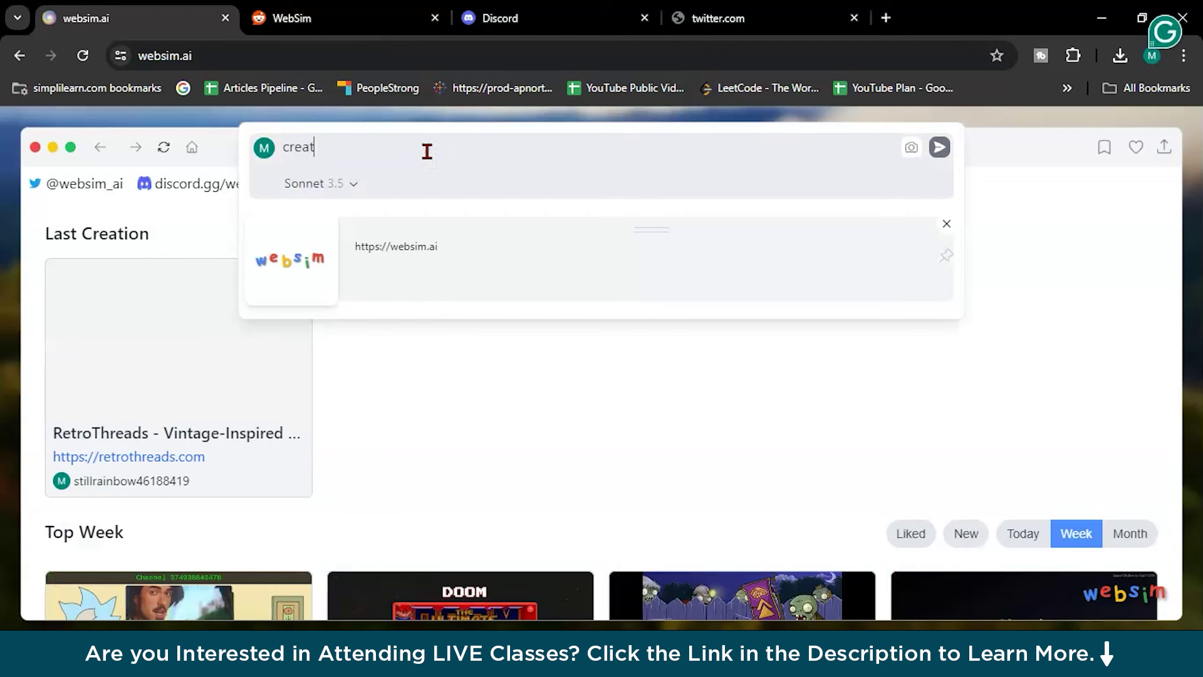
type("e snake game and after loosing the game give me some motivational quotes")
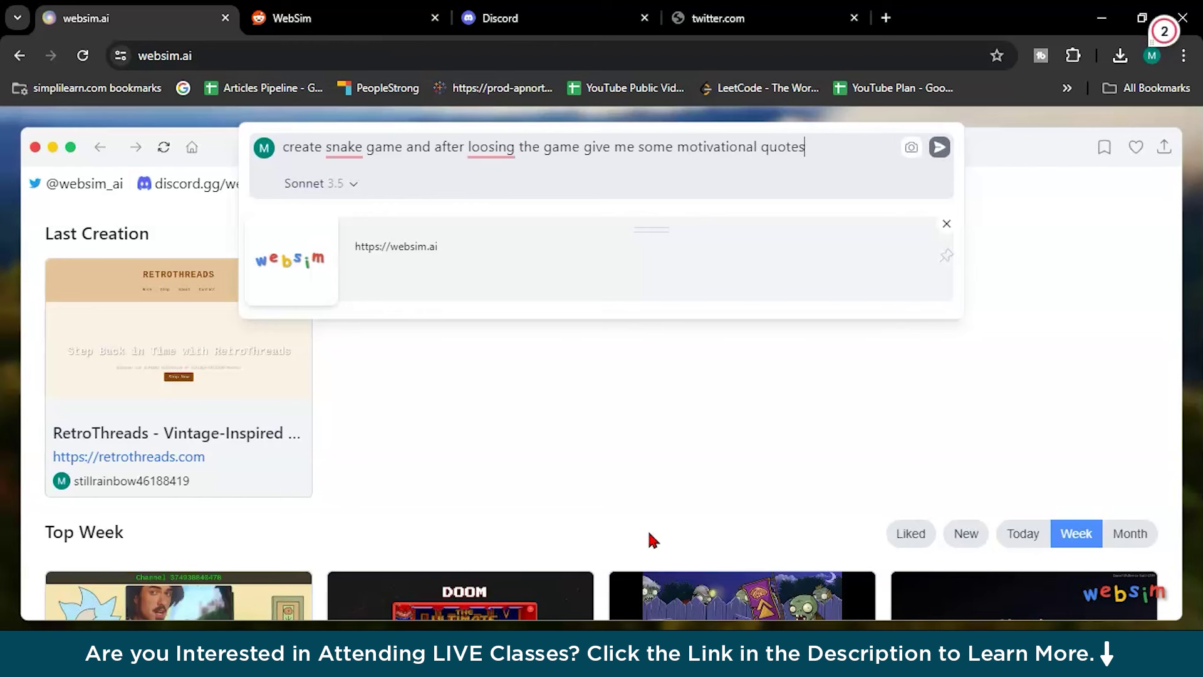
left_click(940, 148)
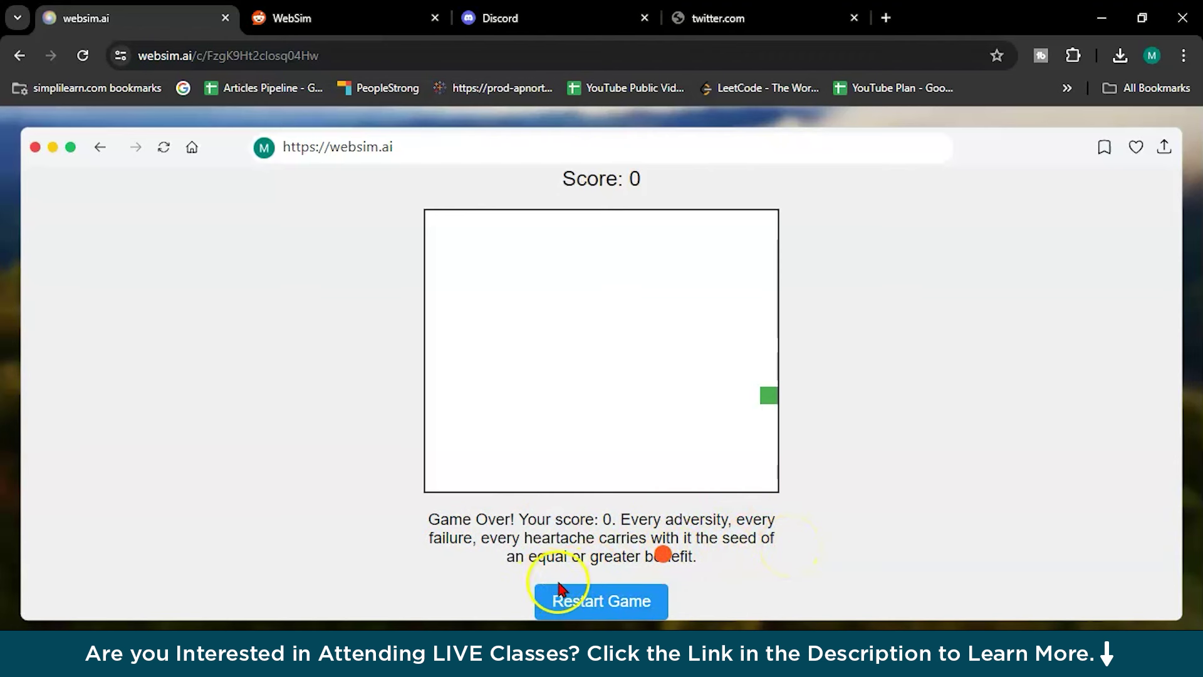
Restart the snake game and steer the snake around the box with the arrow keys
left_click(623, 602)
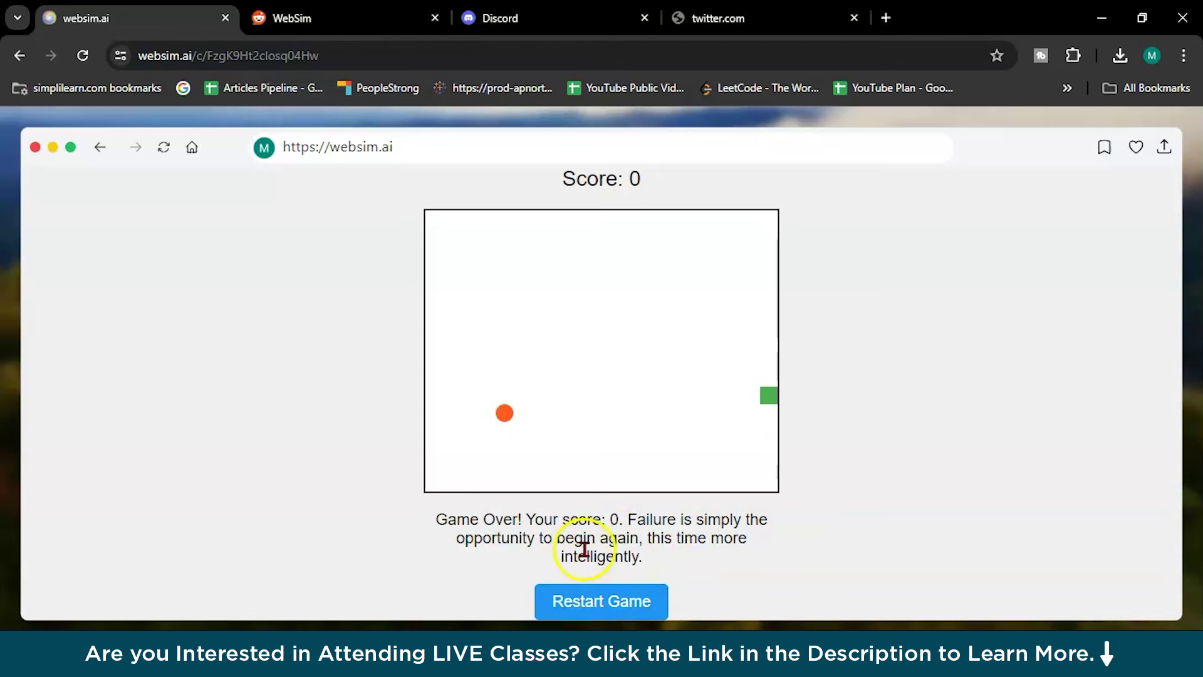
left_click(632, 600)
key("Down")
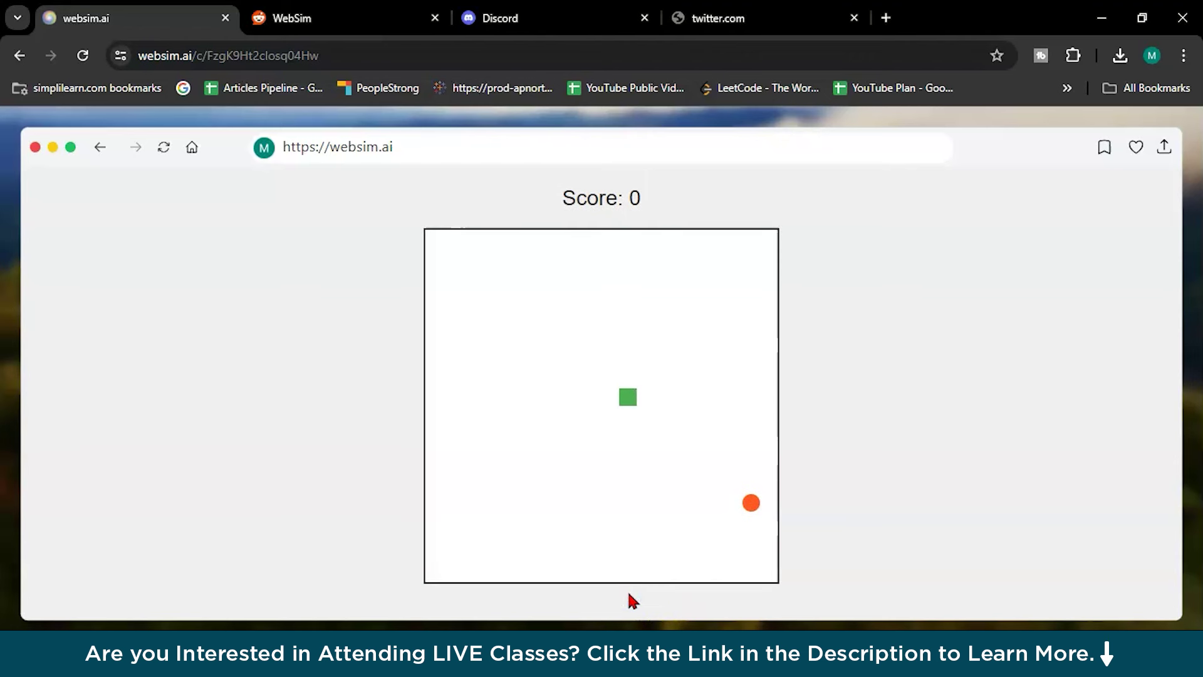
key("Right")
key("Up")
key("Left")
key("Down")
key("Right")
key("Up")
key("Right")
Steer the snake into the orange food, scoring 2 before Game Over shows a quote
key("Up")
key("Right")
key("Down")
key("Left")
key("Up")
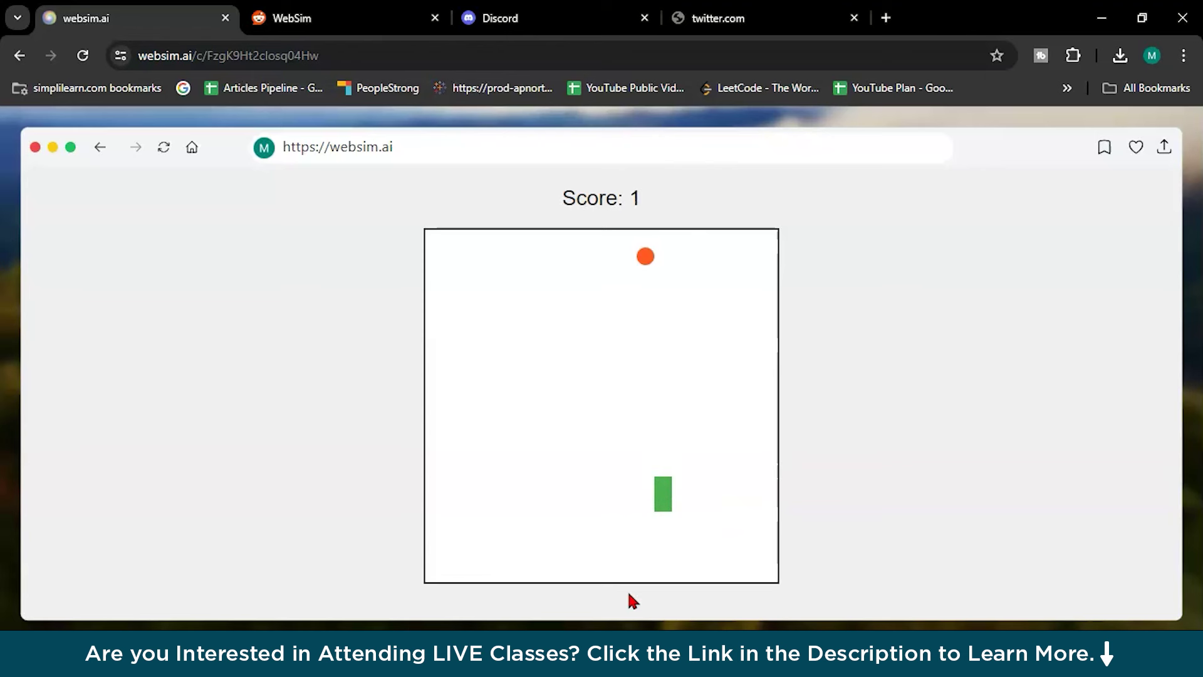
key("Left")
key("Down")
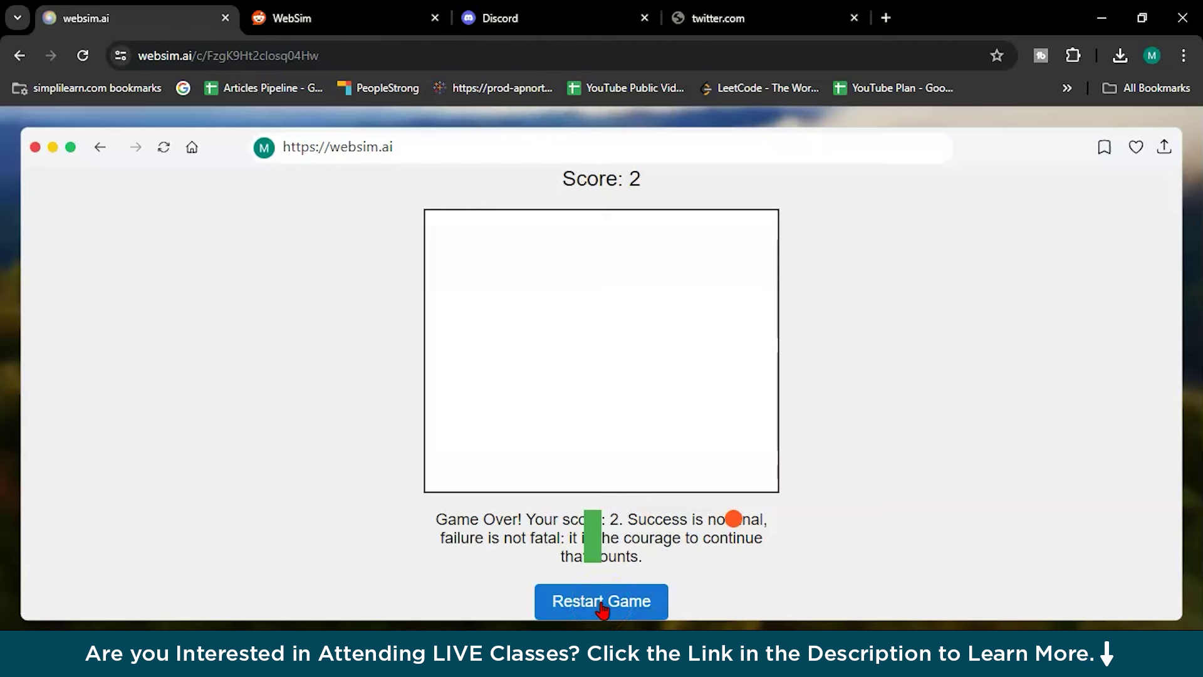
Return home and attach the ss image from Downloads to a new prompt
left_click(192, 149)
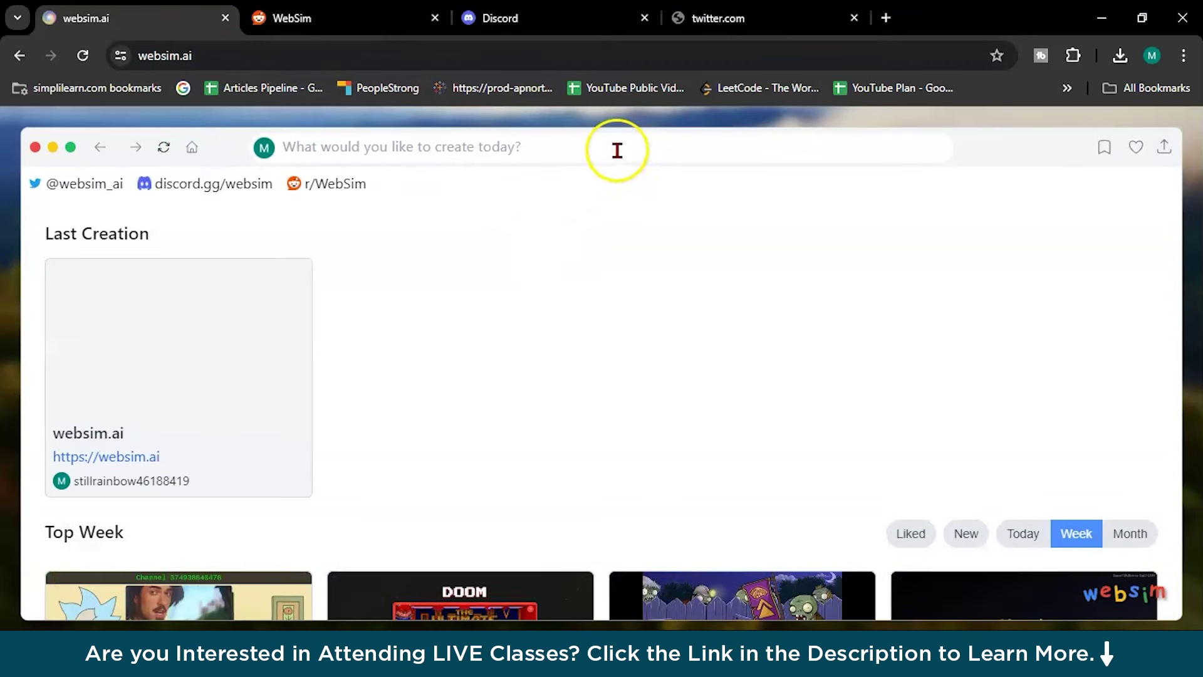
left_click(617, 150)
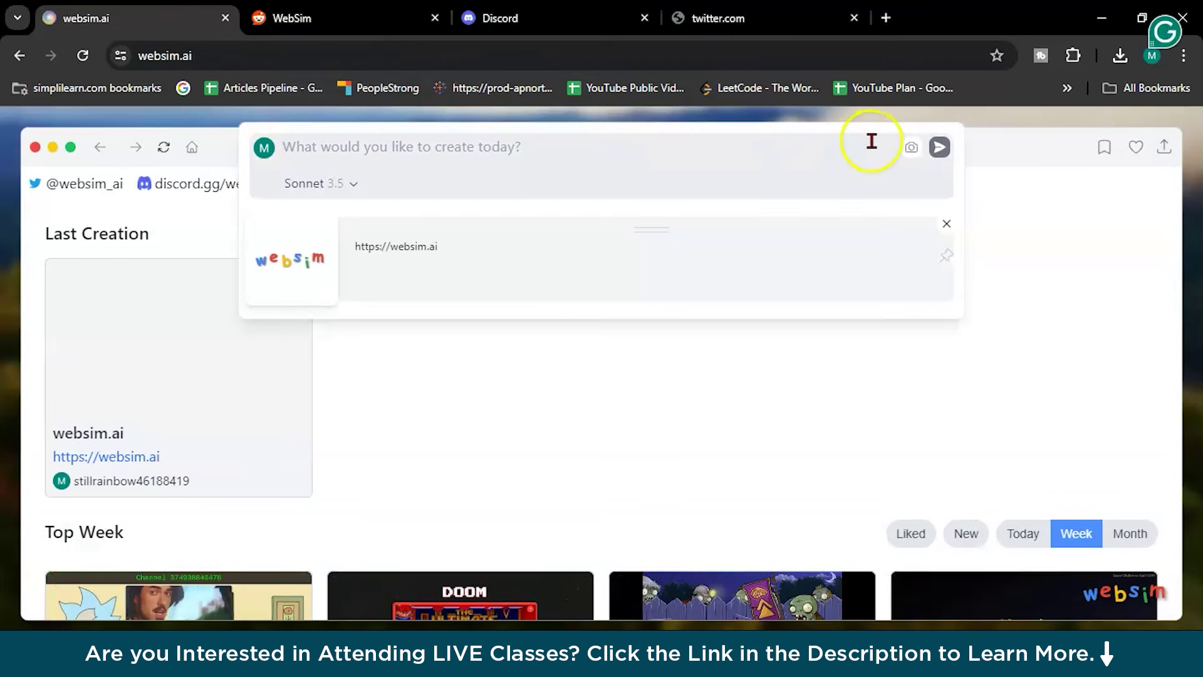
left_click(913, 148)
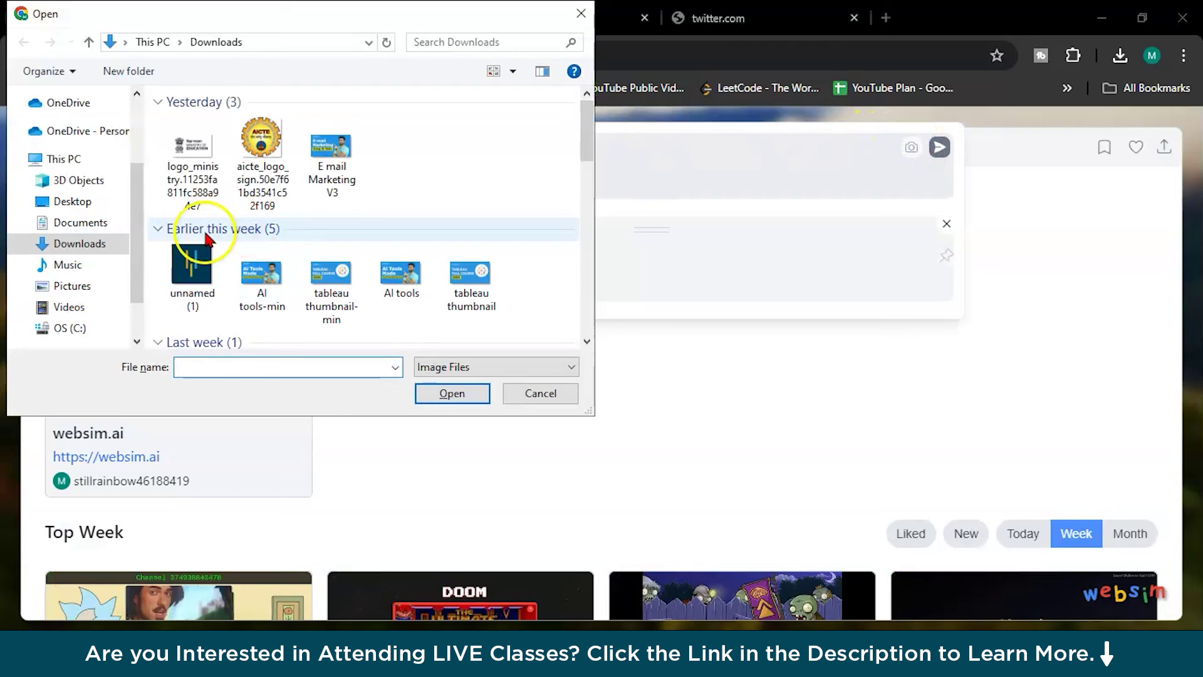
scroll(202, 280, "down", 3)
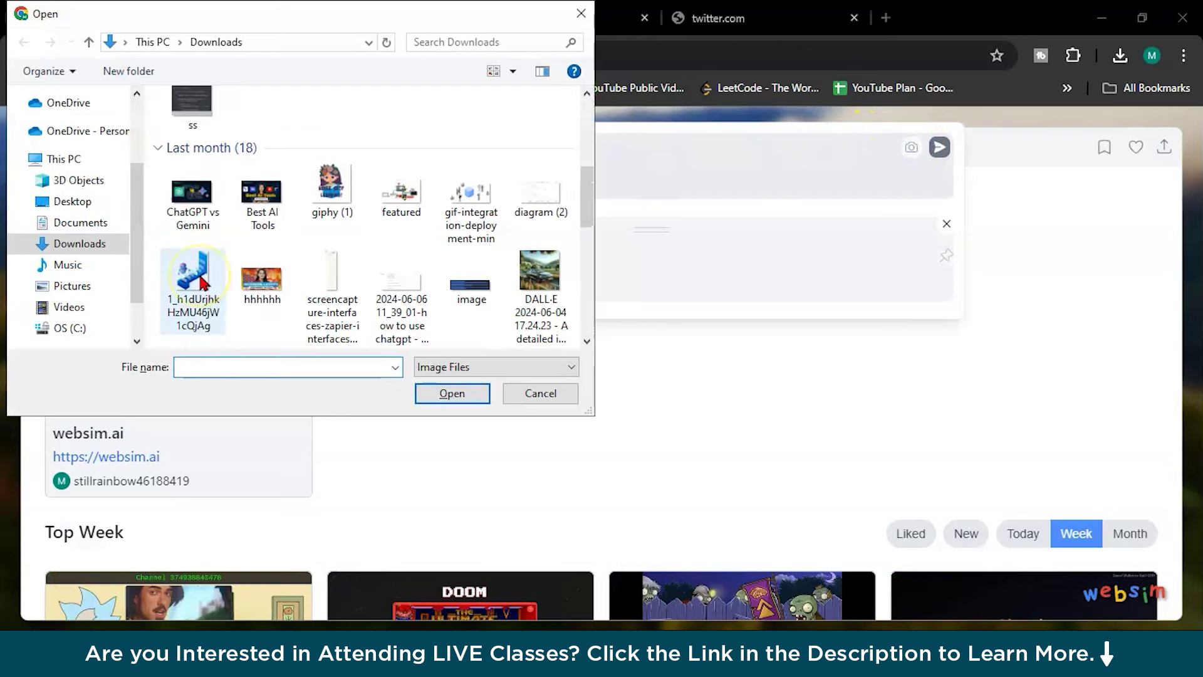
left_click(190, 100)
left_click(443, 394)
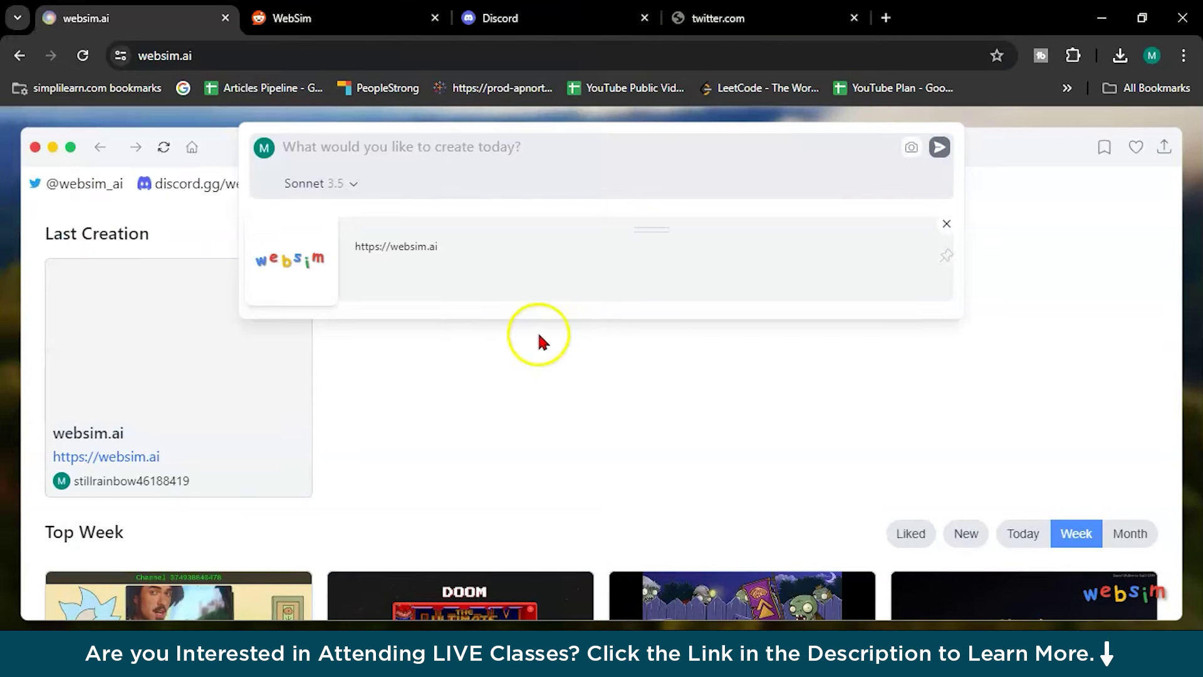
Submit the prompt 'create something crazy with this' along with the attached image
left_click(382, 149)
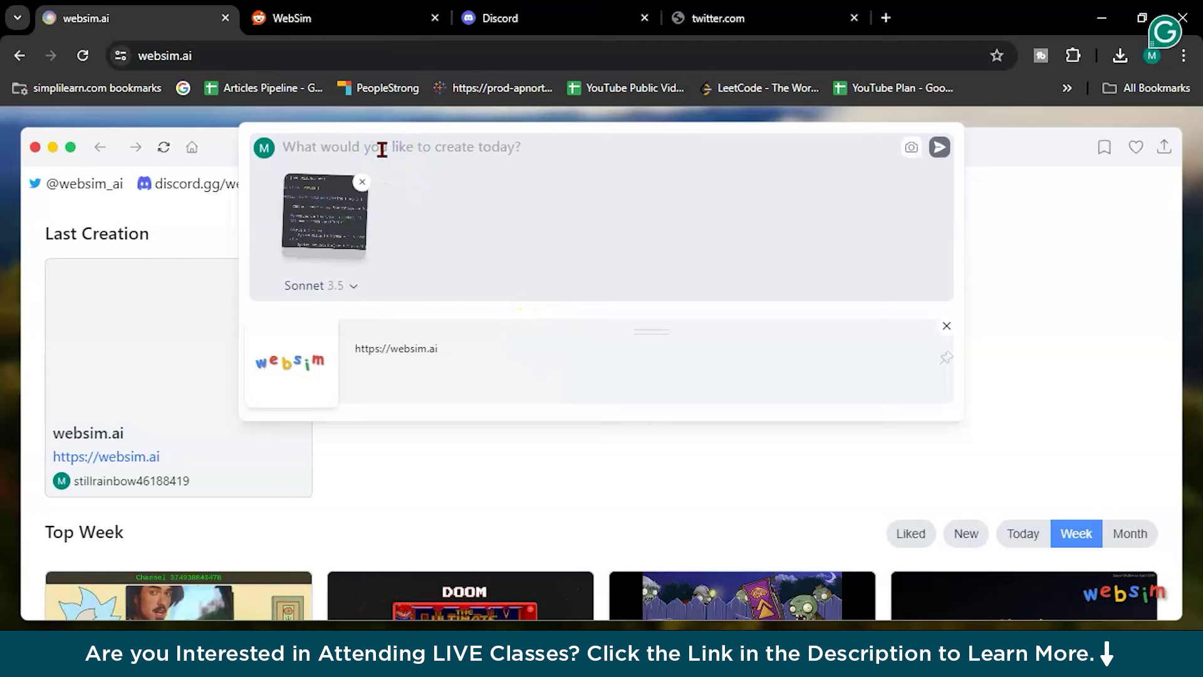
type("create some")
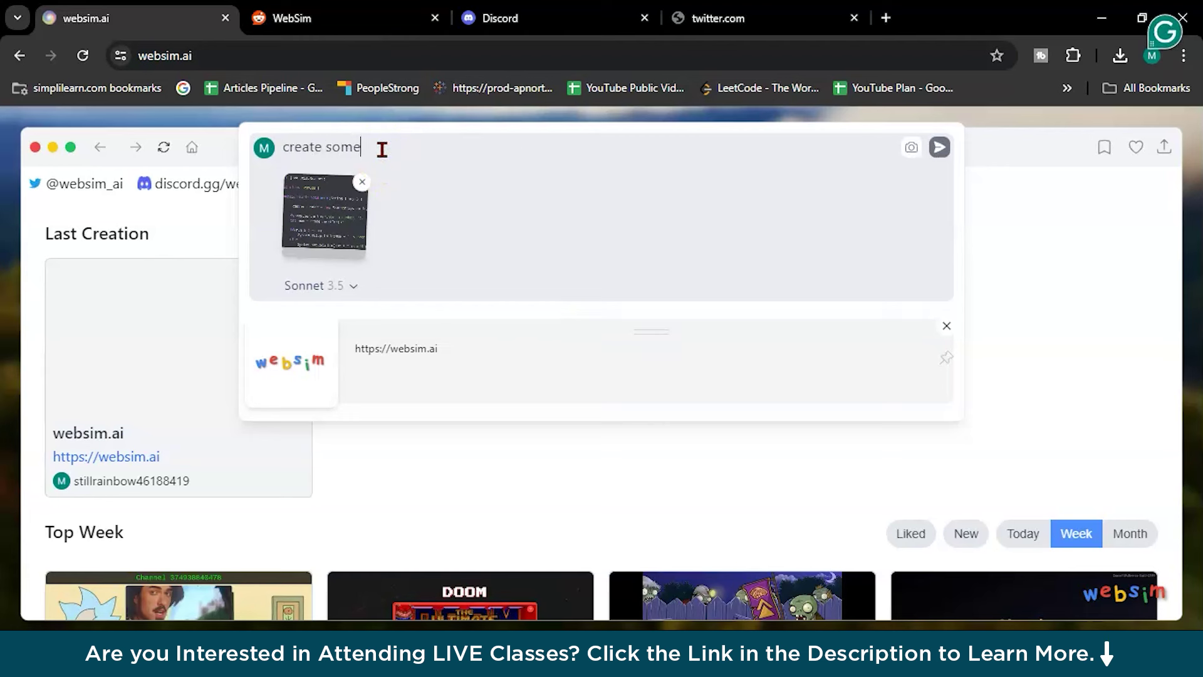
type("thing cra")
left_click(429, 214)
type("zy with this")
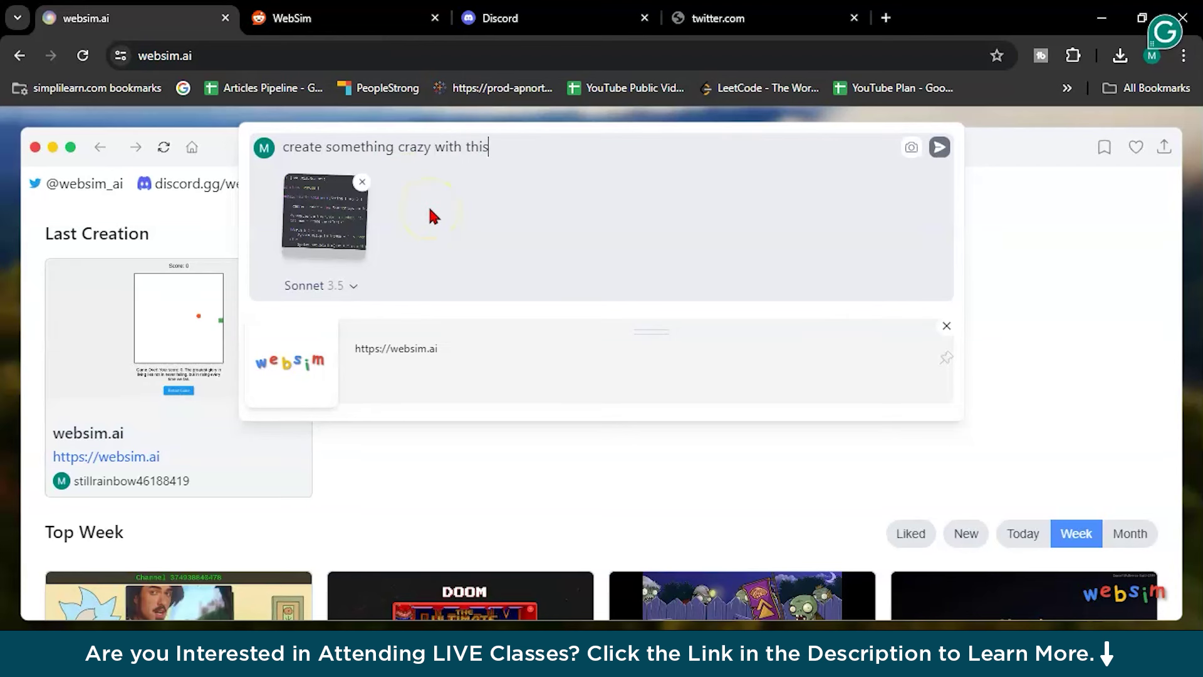
left_click(937, 147)
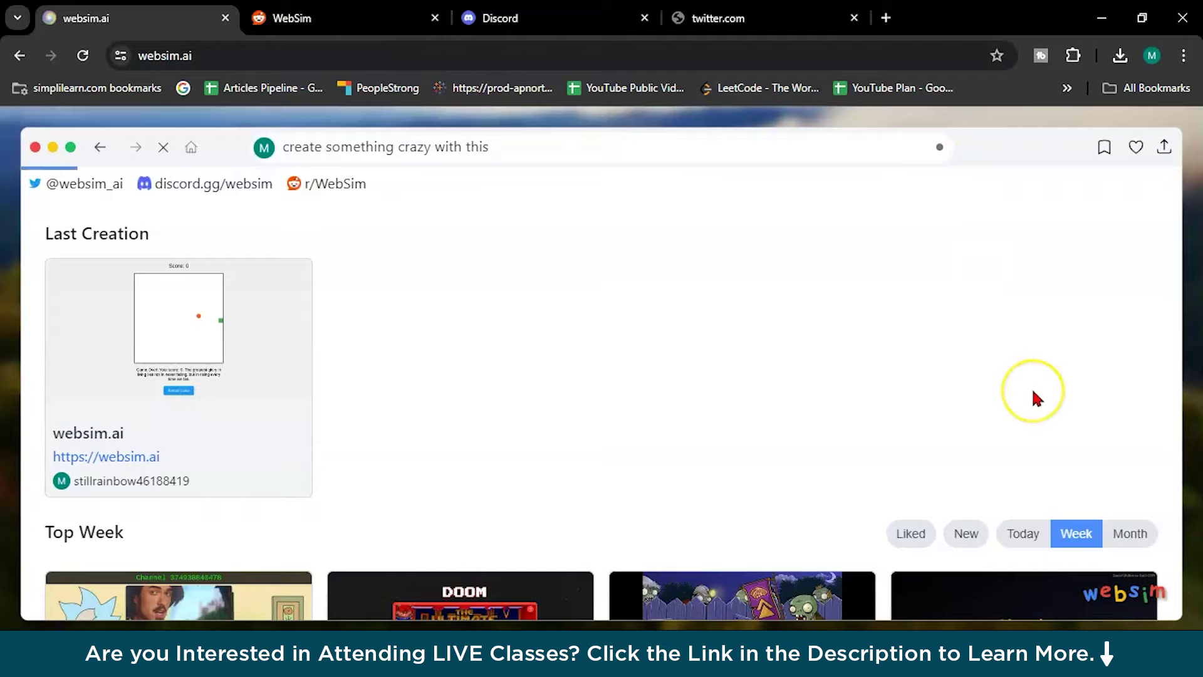
Scroll down through the Top Week community cards while the new creation loads
scroll(818, 448, "down", 2)
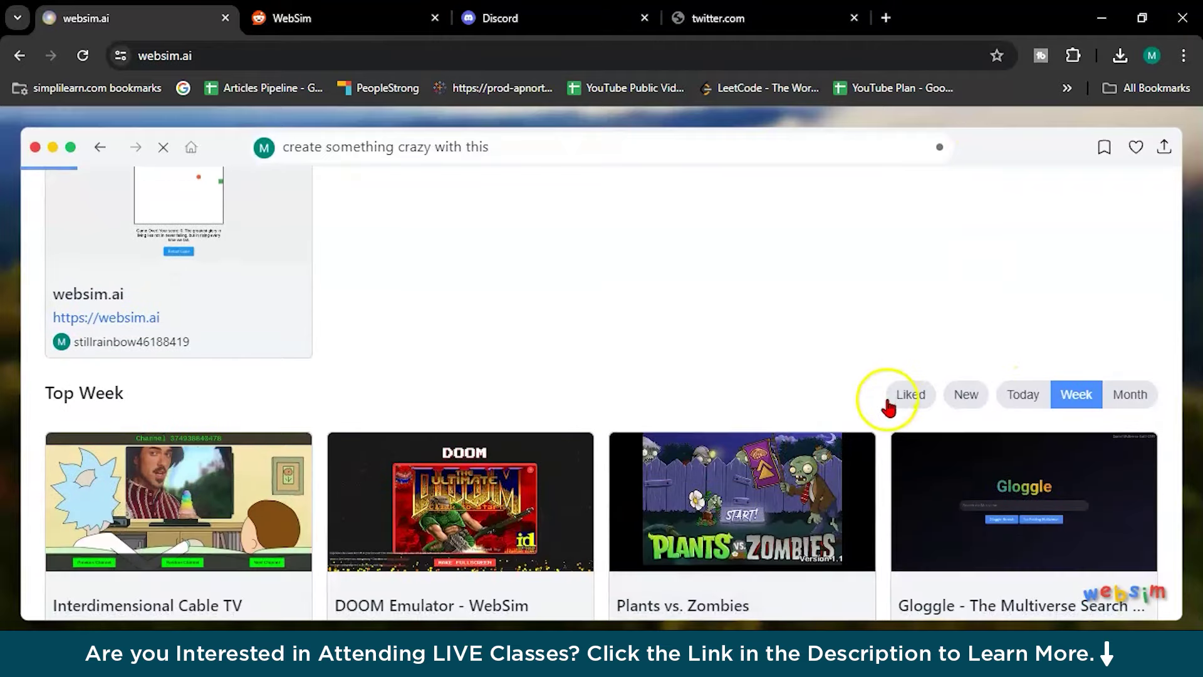
scroll(888, 407, "down", 5)
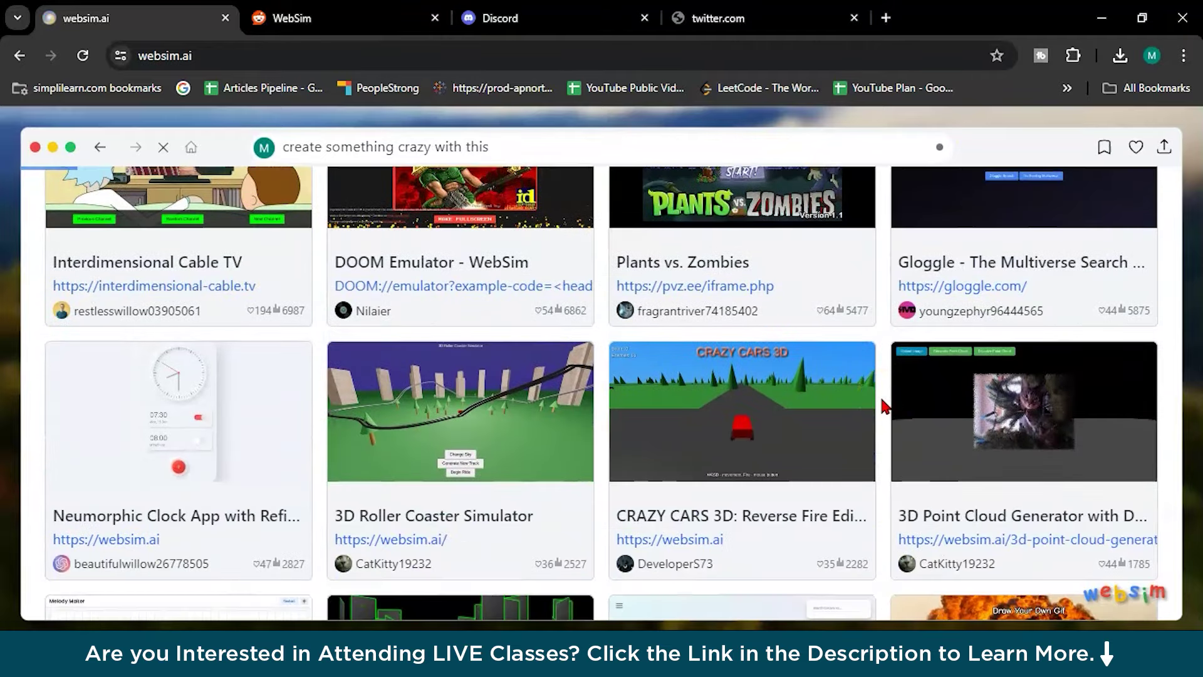
scroll(882, 401, "down", 10)
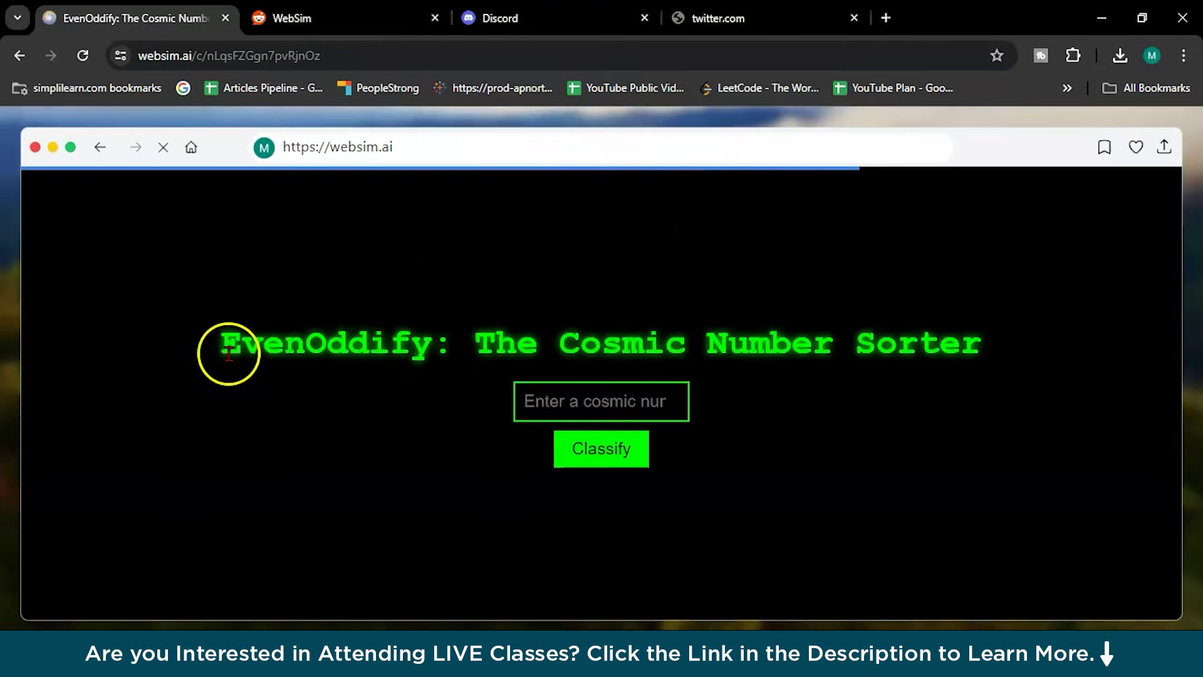
Classify the number 10 as even or odd in EvenOddify
left_click_drag(229, 352, 1000, 362)
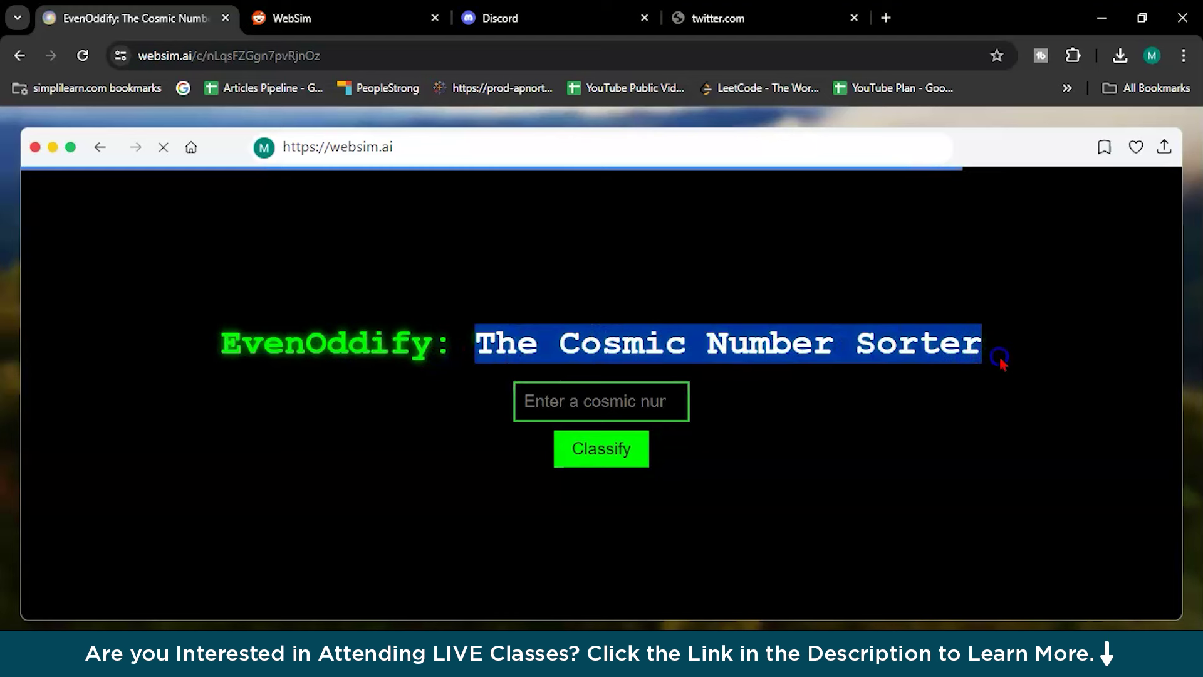
left_click(766, 421)
left_click(637, 402)
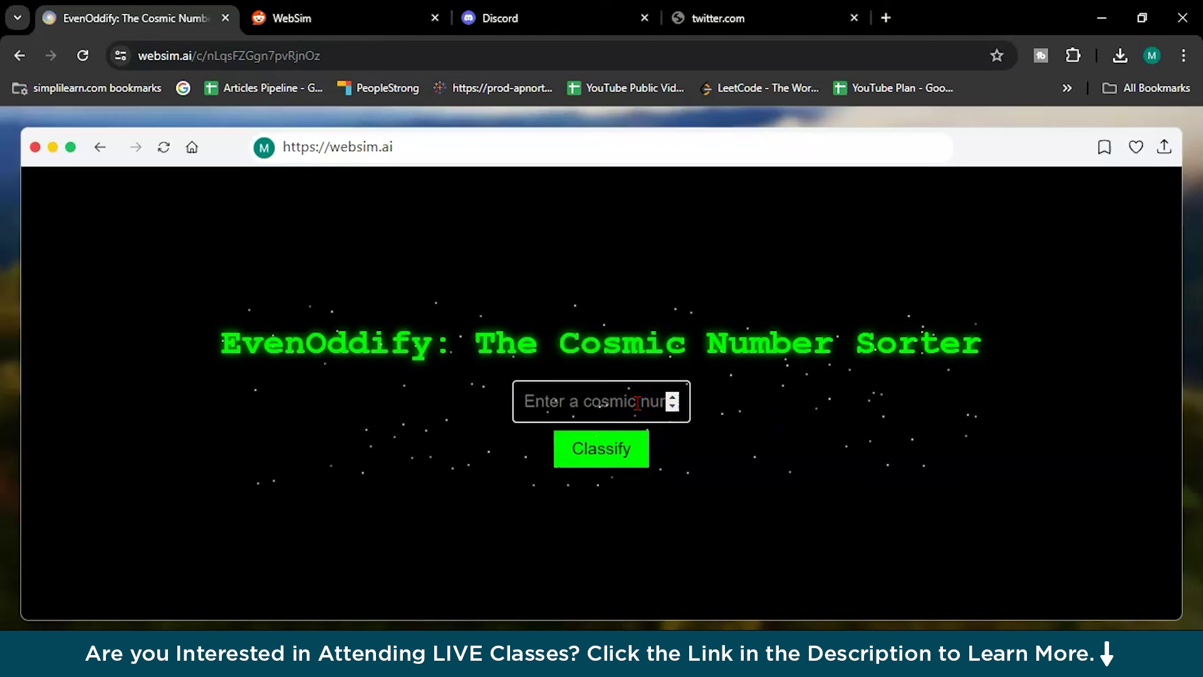
type("10")
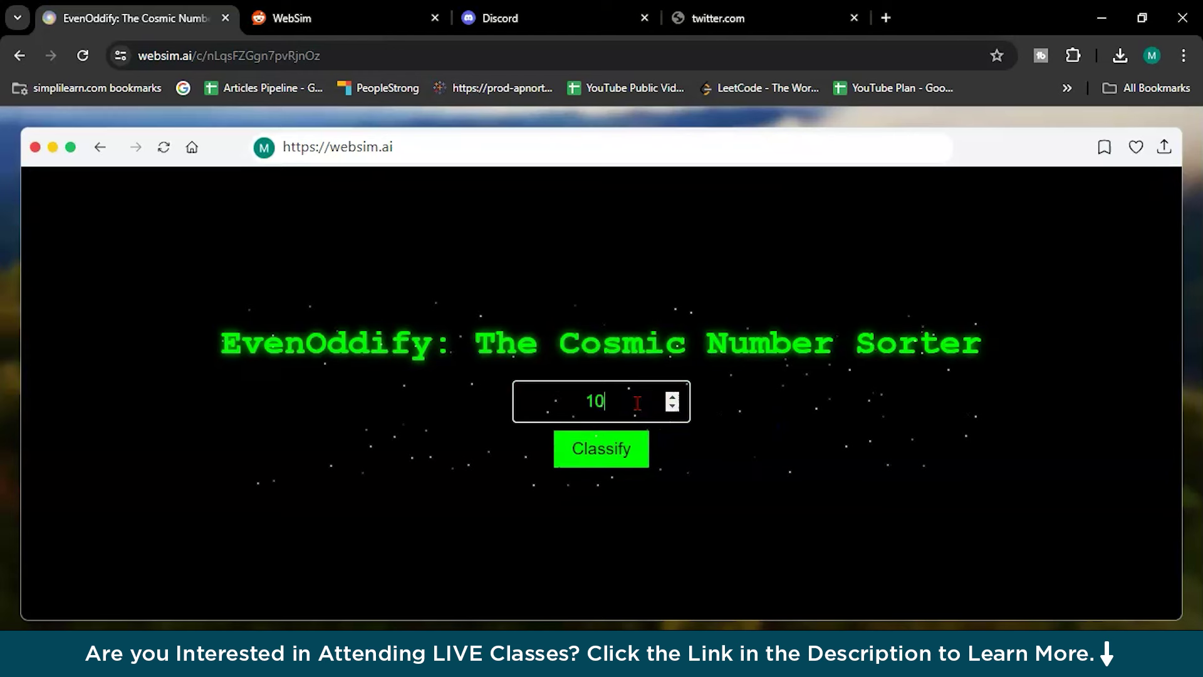
left_click(611, 446)
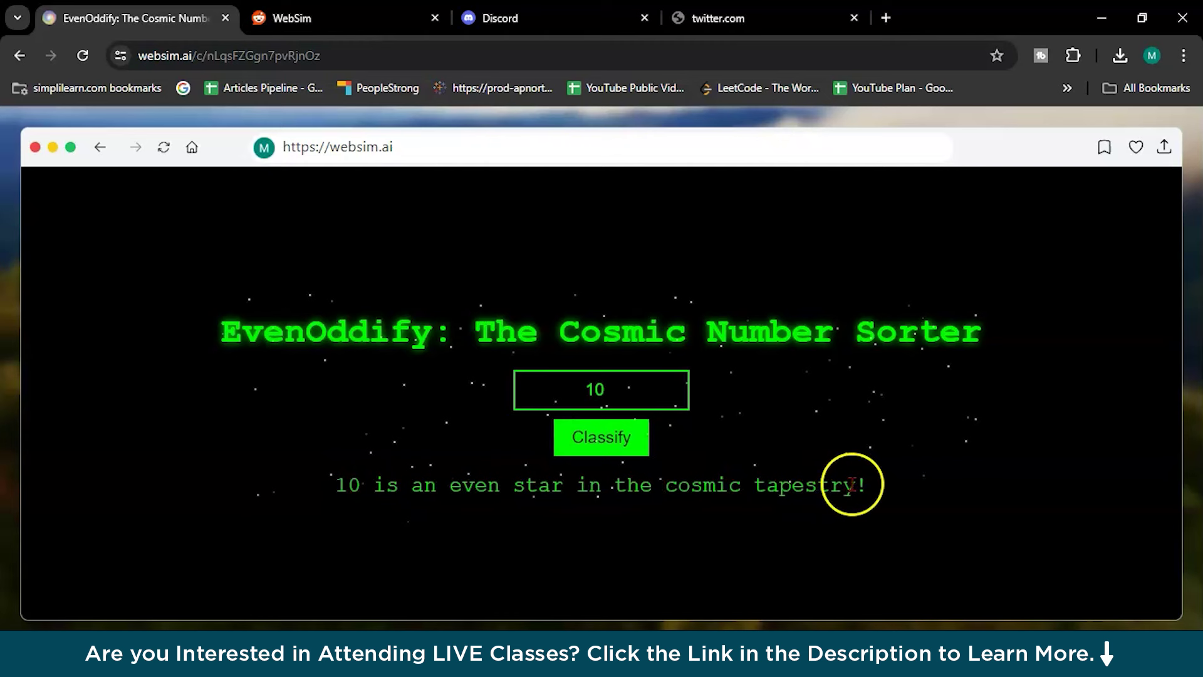
Replace the number with 99 and classify it, getting an odd result
double_click(627, 403)
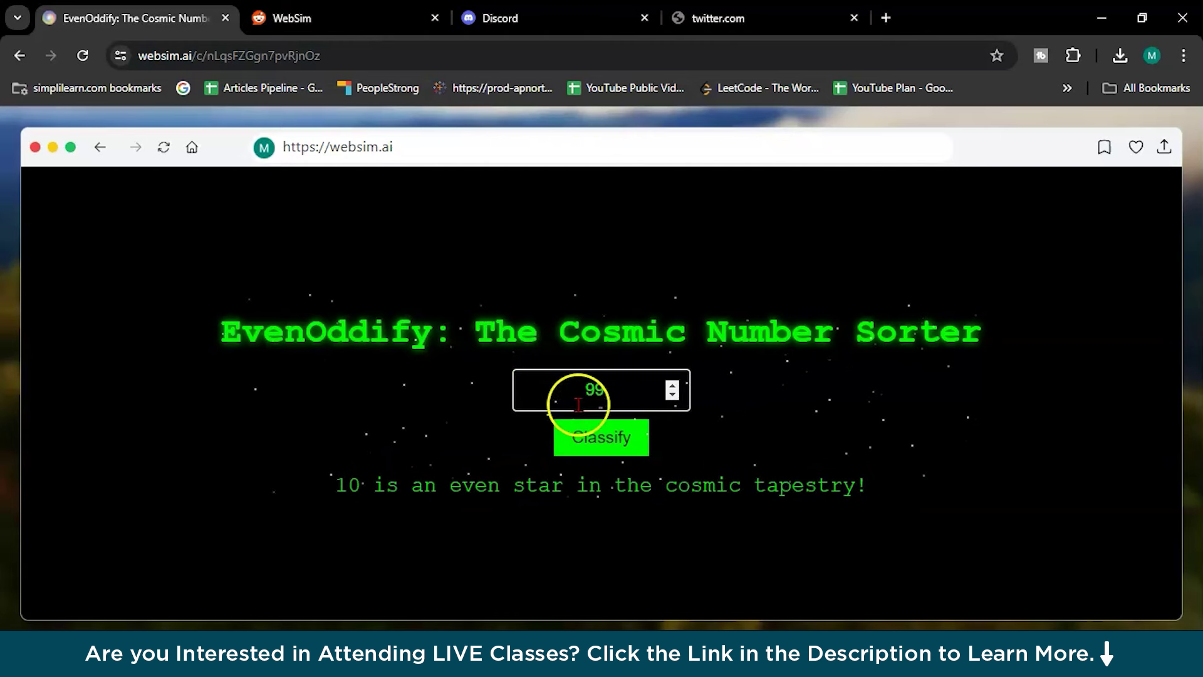
left_click(611, 436)
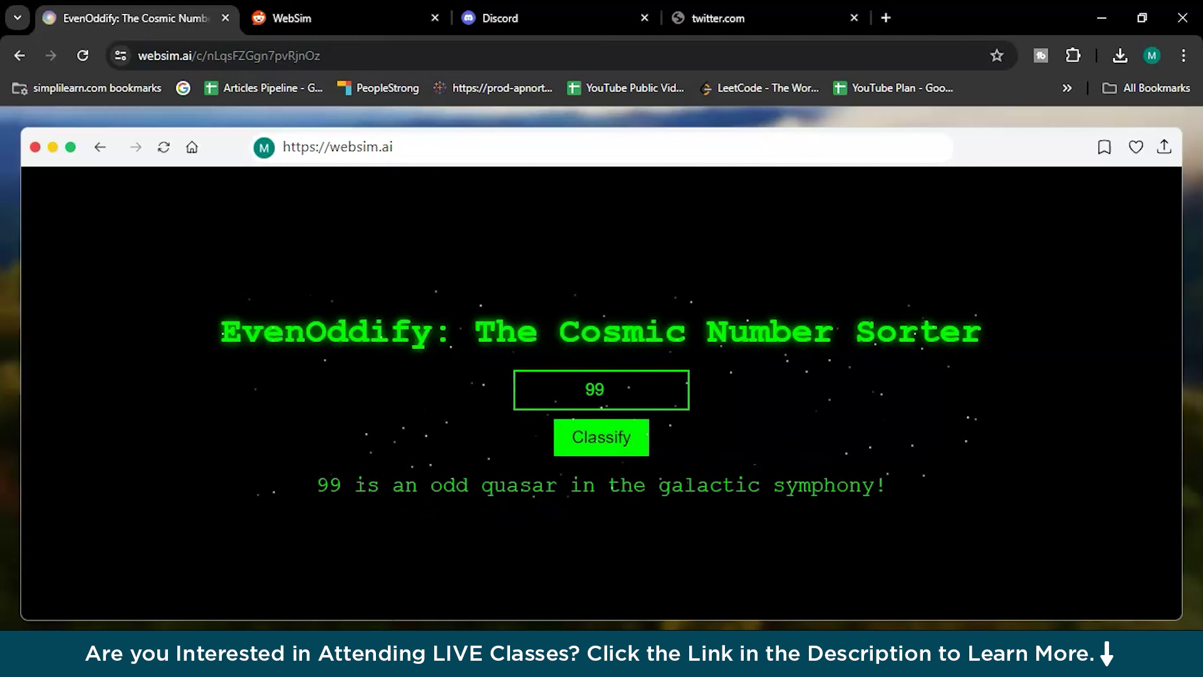
key("super+e")
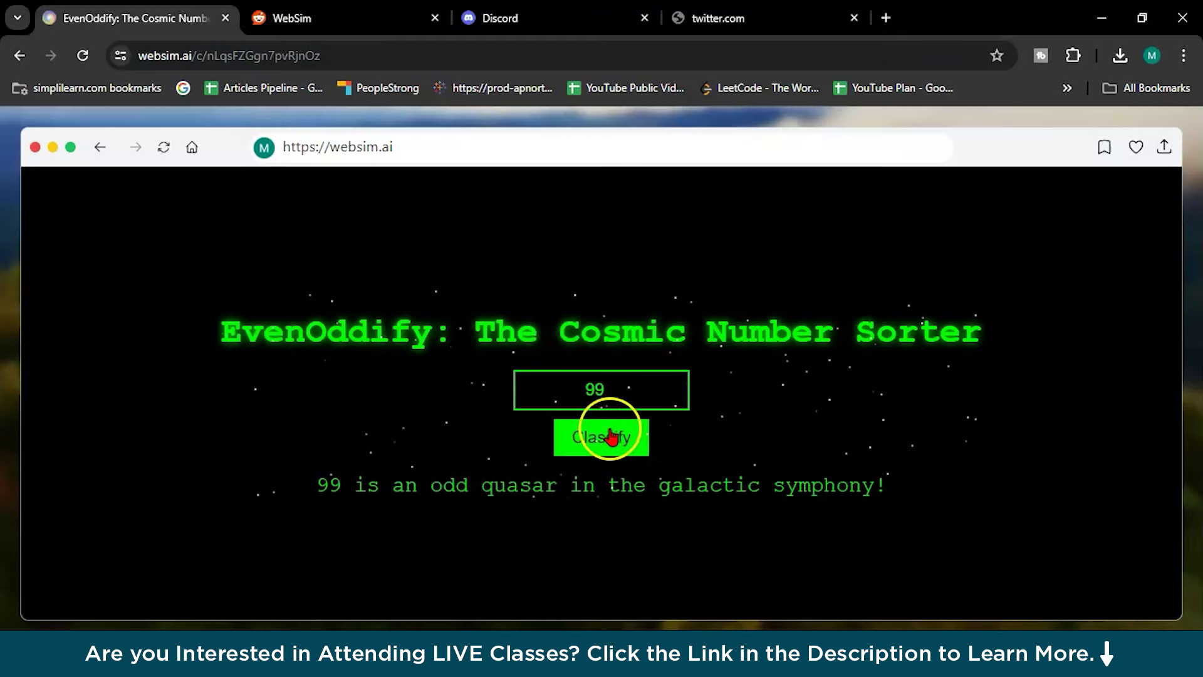
left_click(614, 394)
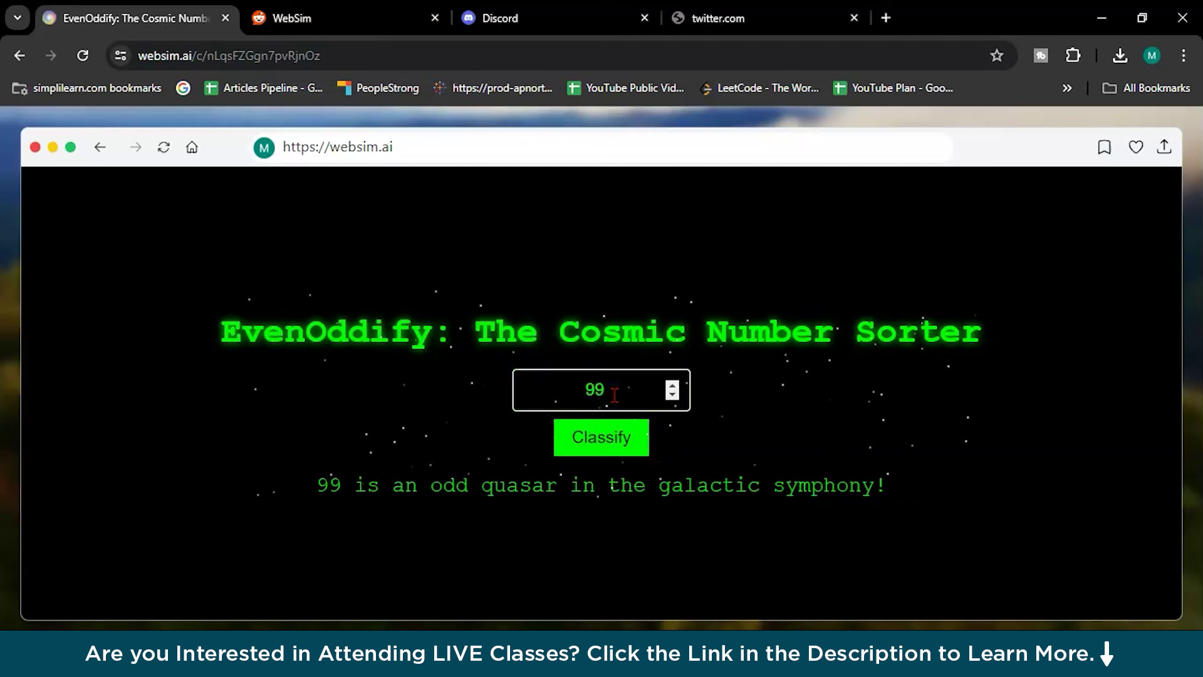
Open and dismiss the creation's sharing options, then return to the WebSim home page
left_click(1163, 147)
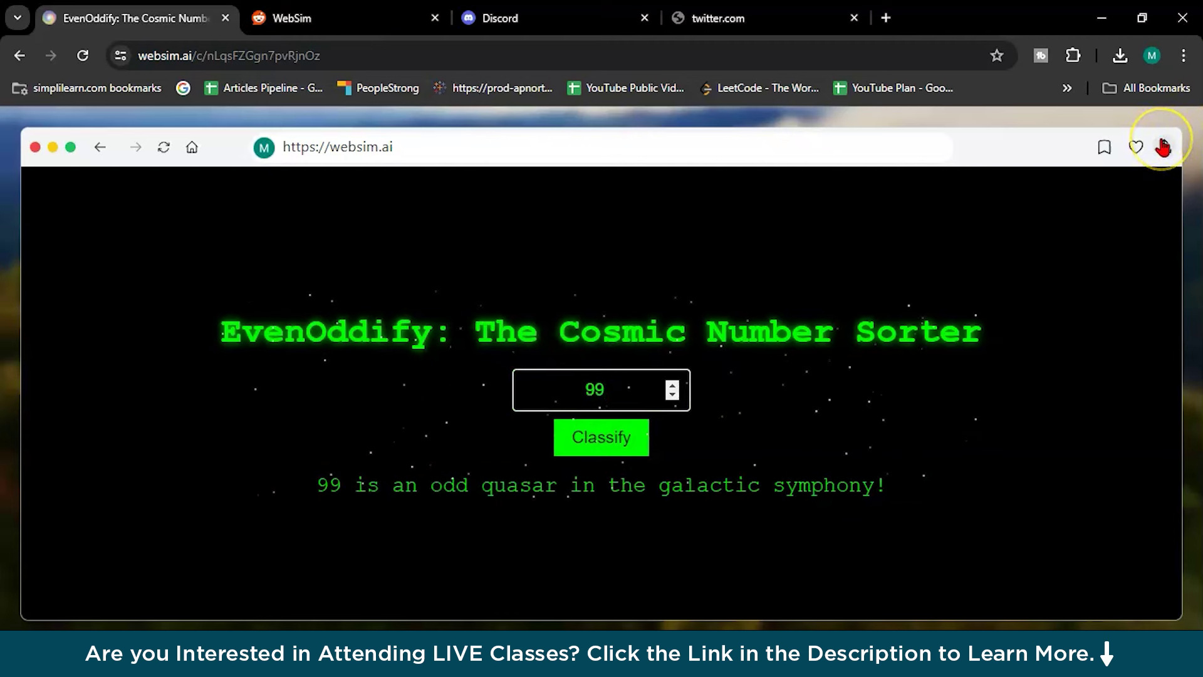
left_click(1162, 145)
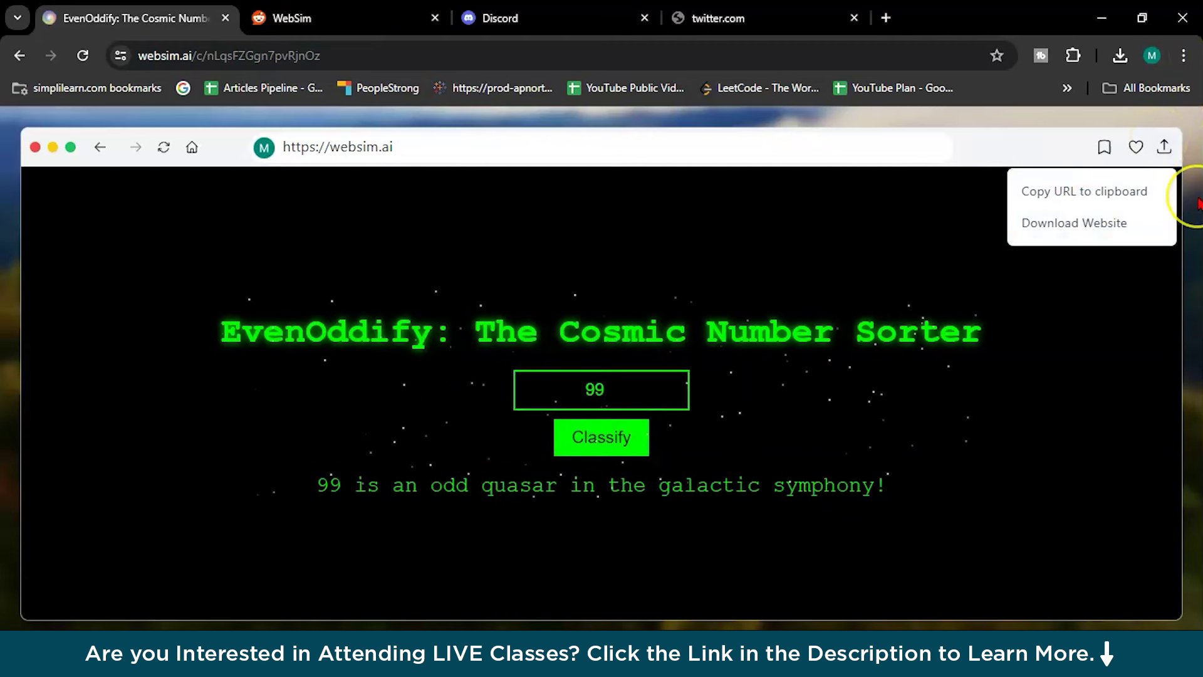
left_click(995, 342)
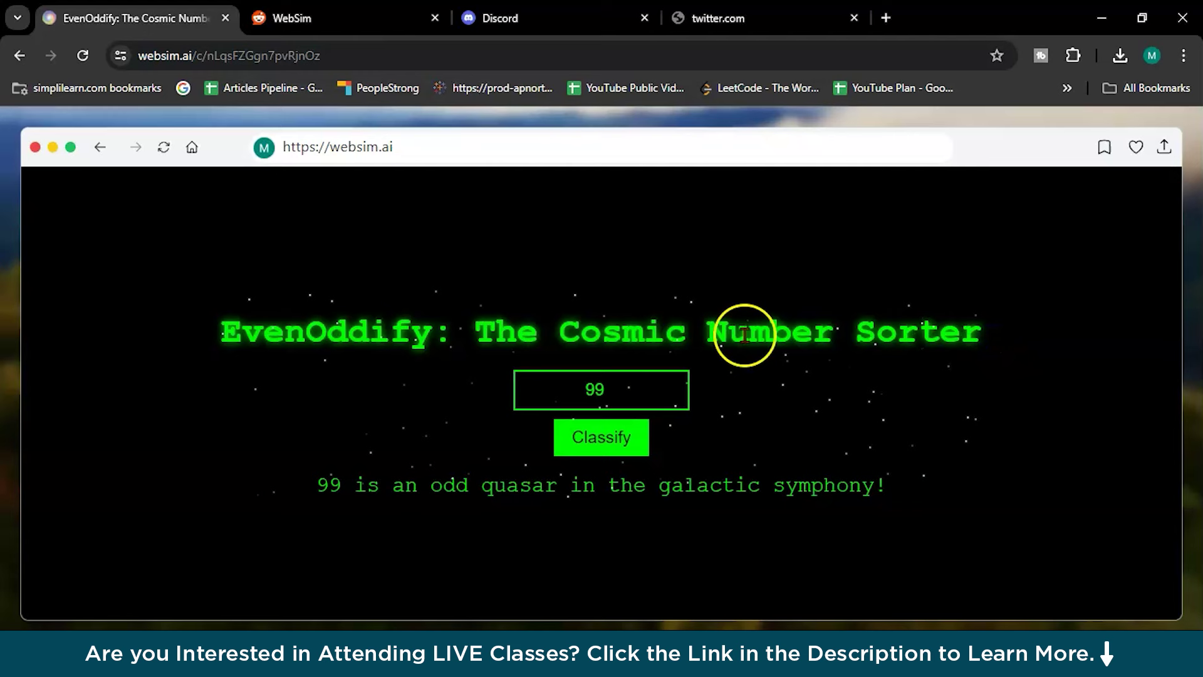
left_click(193, 147)
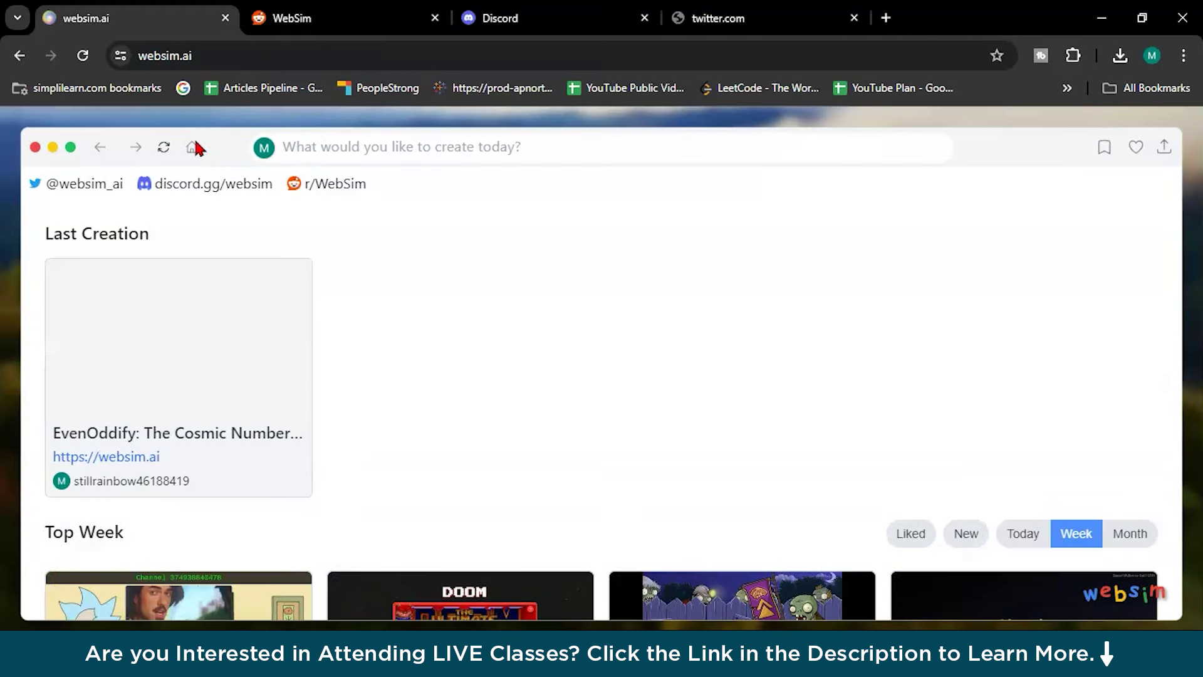
Submit the prompt 'create some funny logo for google' to generate the Google Lol-go Generator
left_click(362, 153)
type("creat")
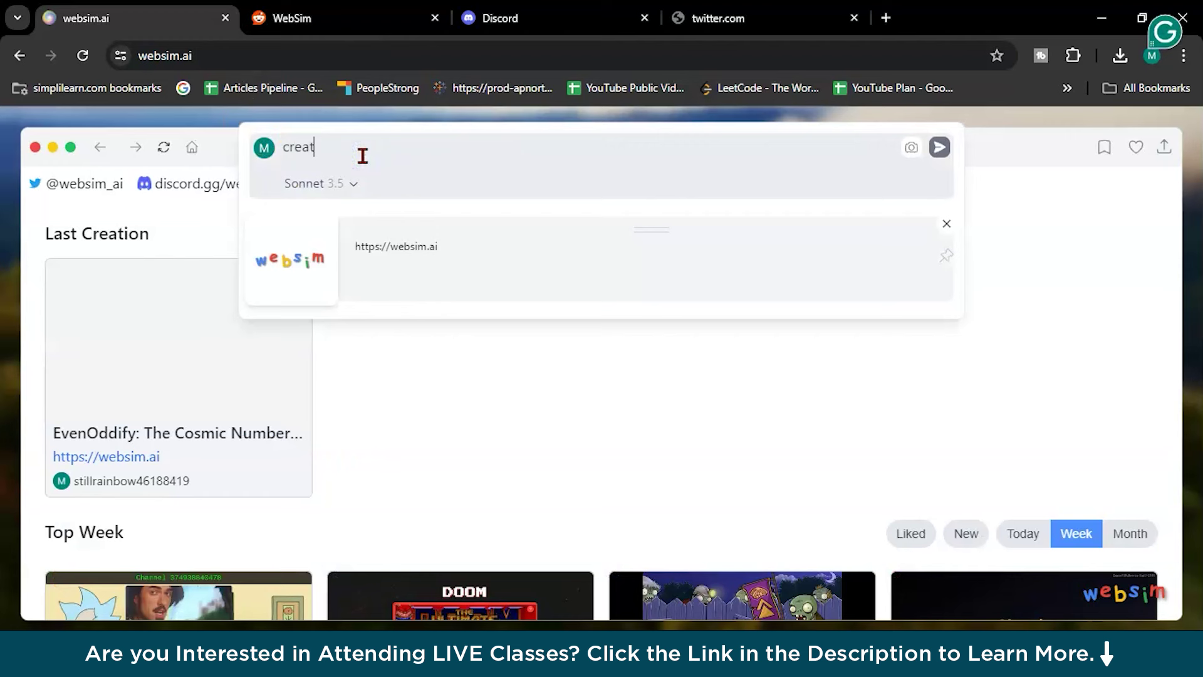
type("e some funny logo for googl")
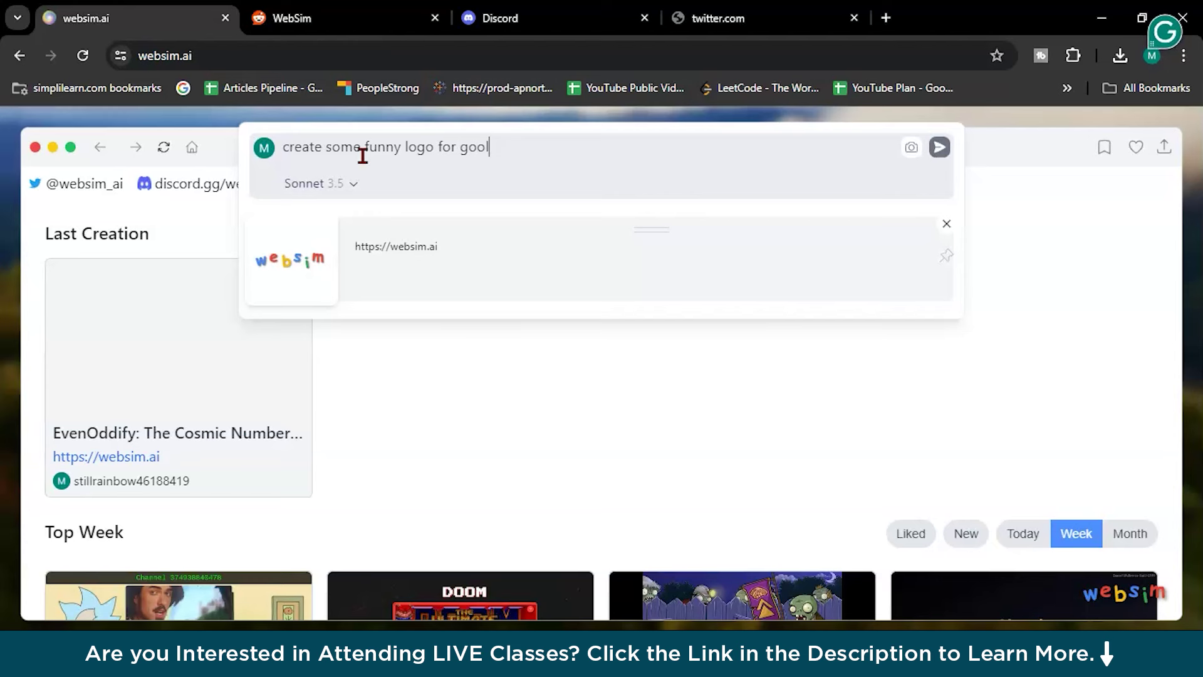
key("BackSpace")
type("gle")
key("Return")
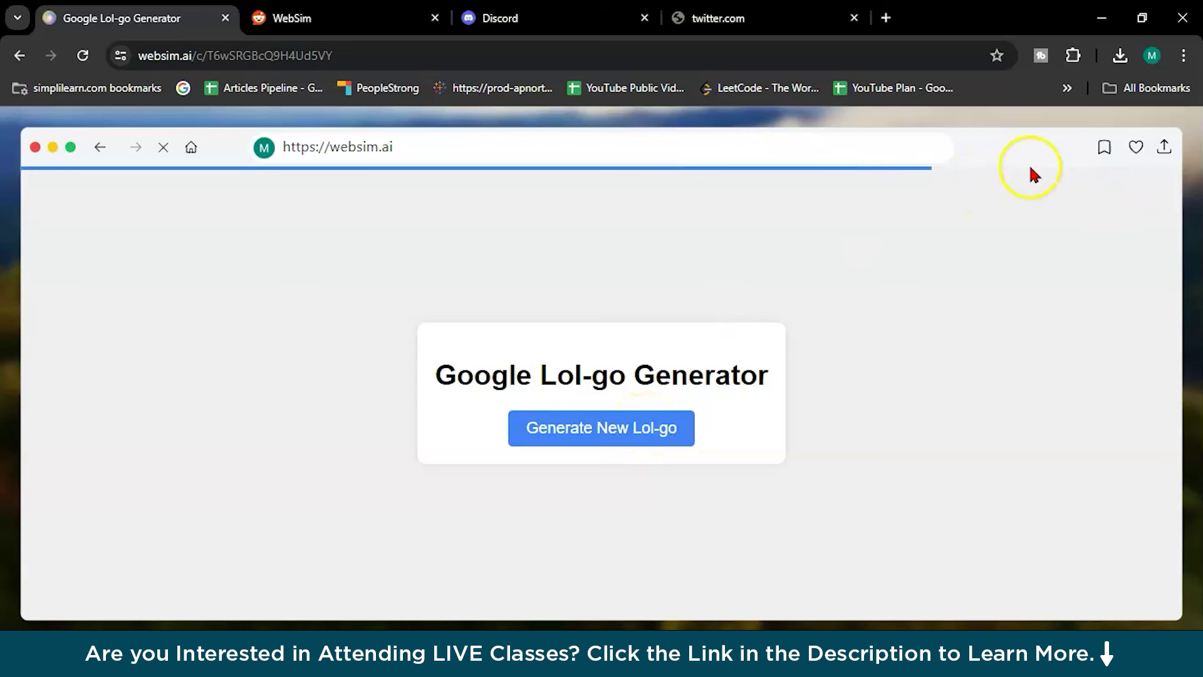
Generate a series of new funny Google logo variations with Generate New Lol-go
left_click(643, 480)
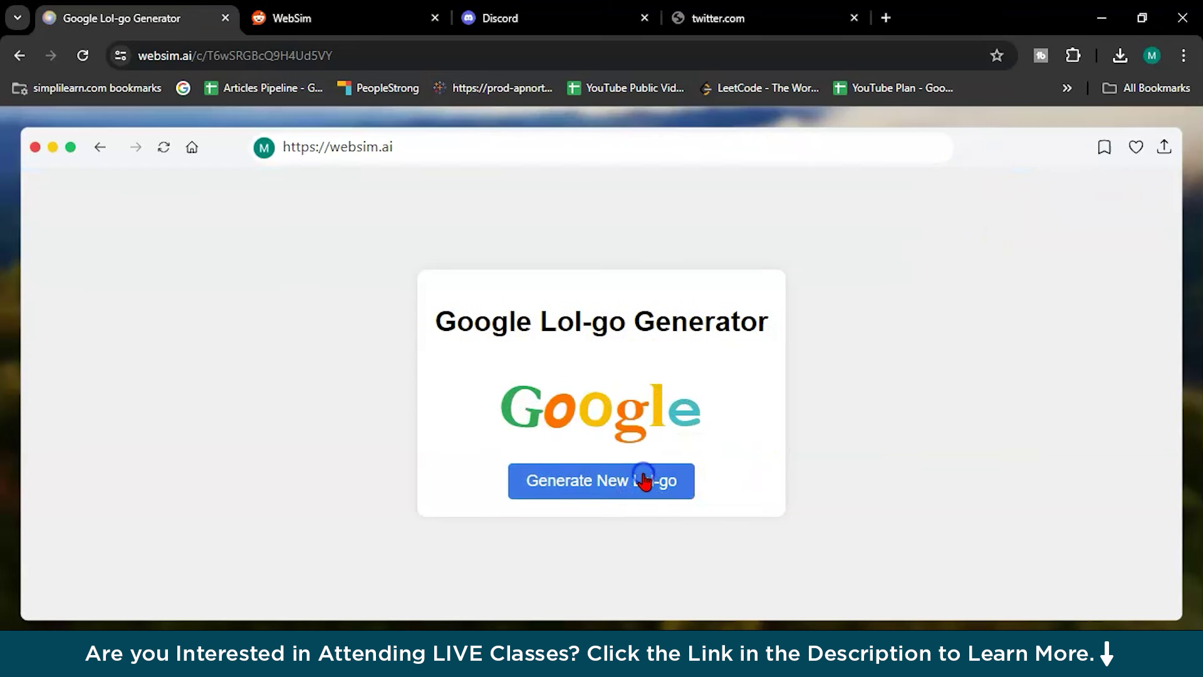
left_click(644, 479)
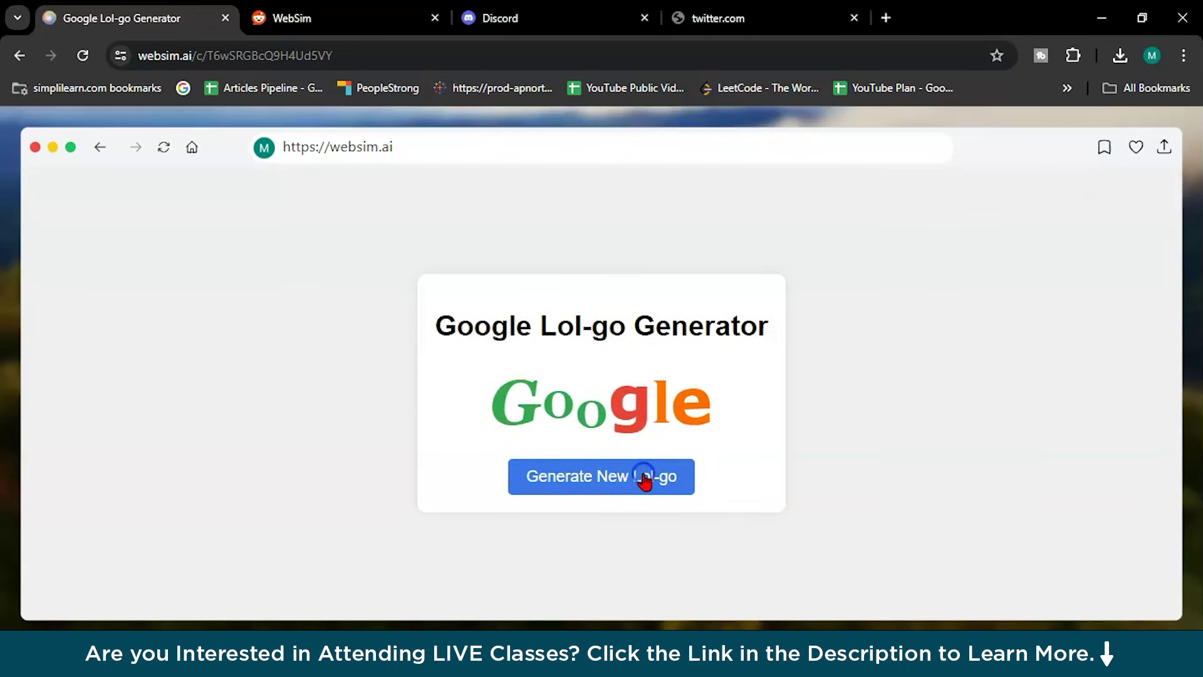
left_click(643, 480)
left_click(643, 479)
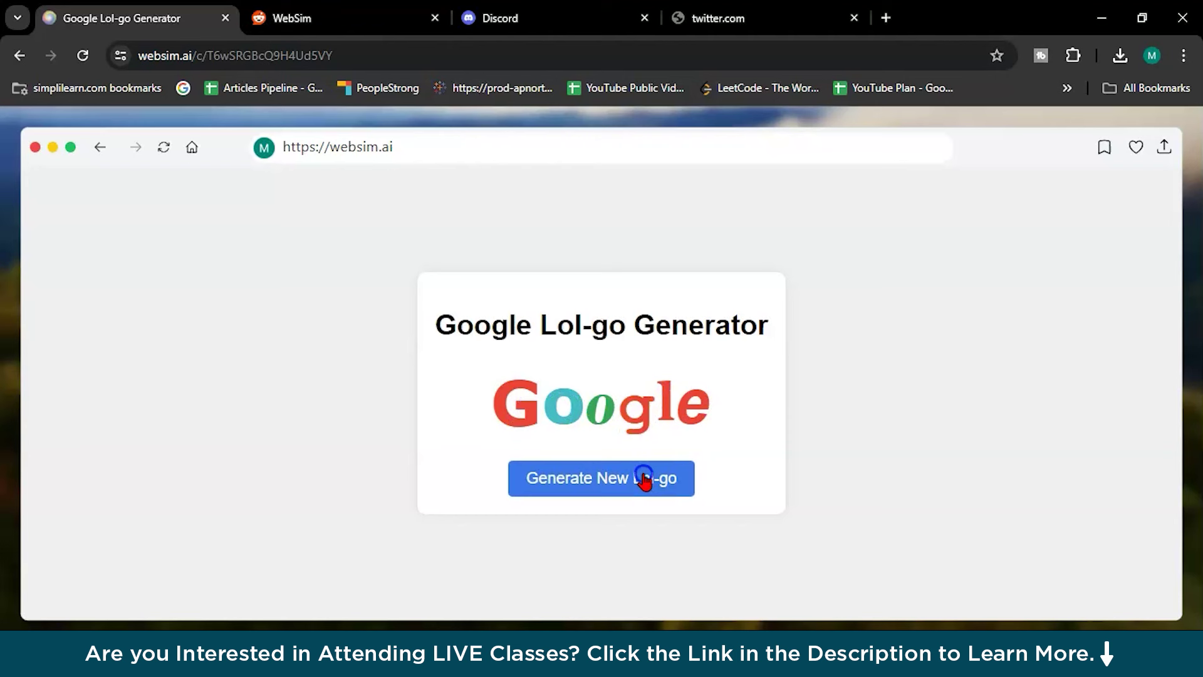
left_click(643, 478)
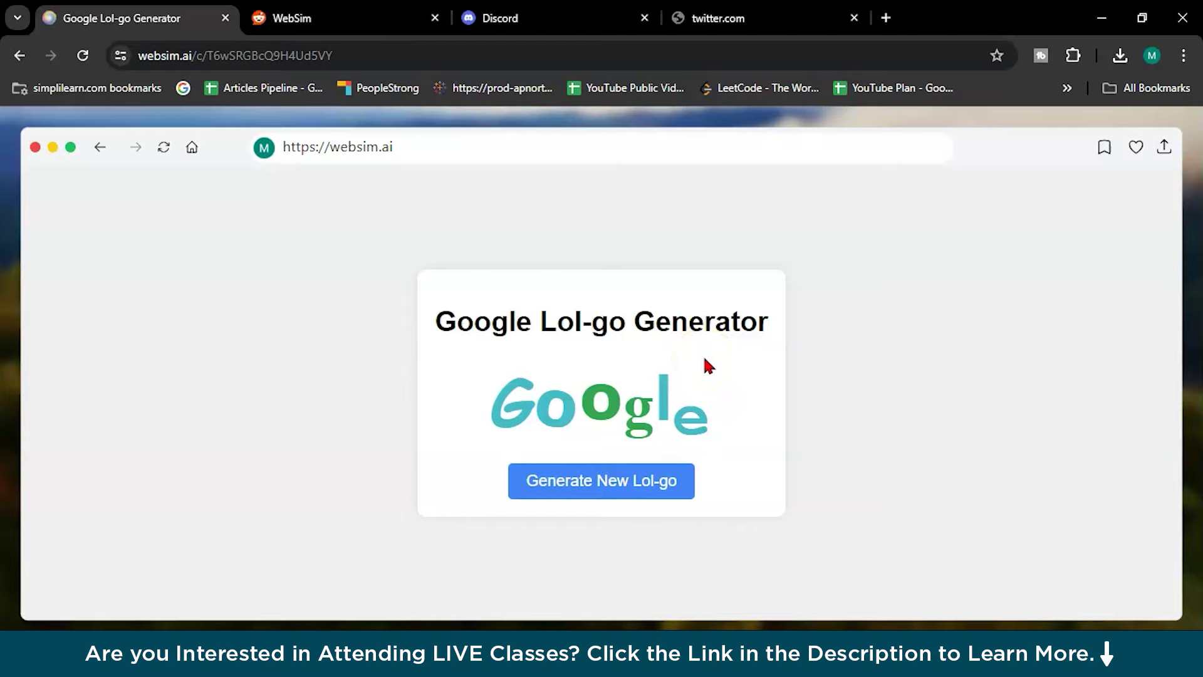
left_click(591, 486)
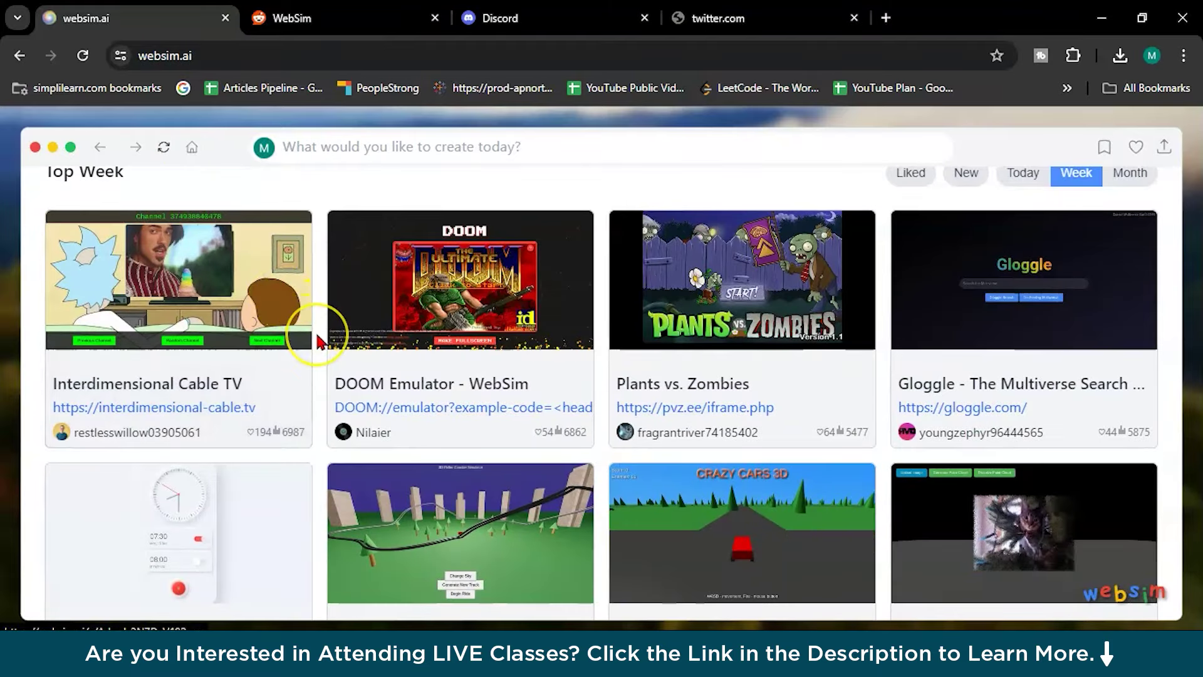
Open the Interactive Earth Globe project from Top Week and rotate the globe
scroll(313, 326, "down", 4)
scroll(320, 341, "down", 4)
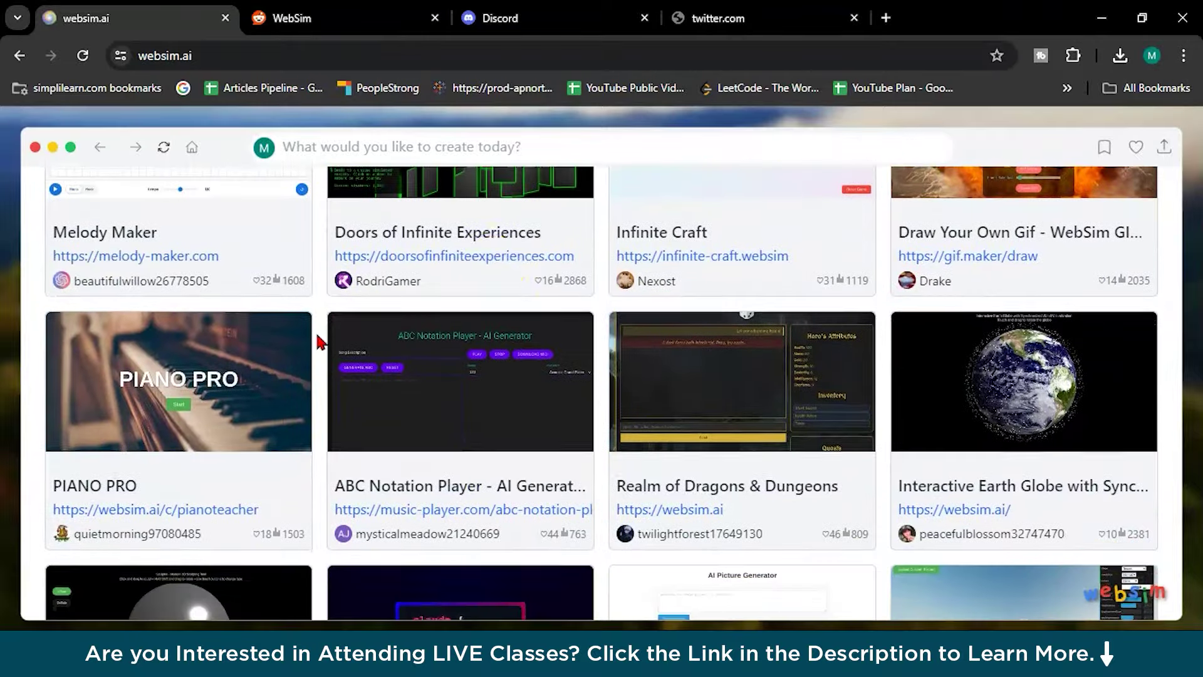
left_click(1025, 487)
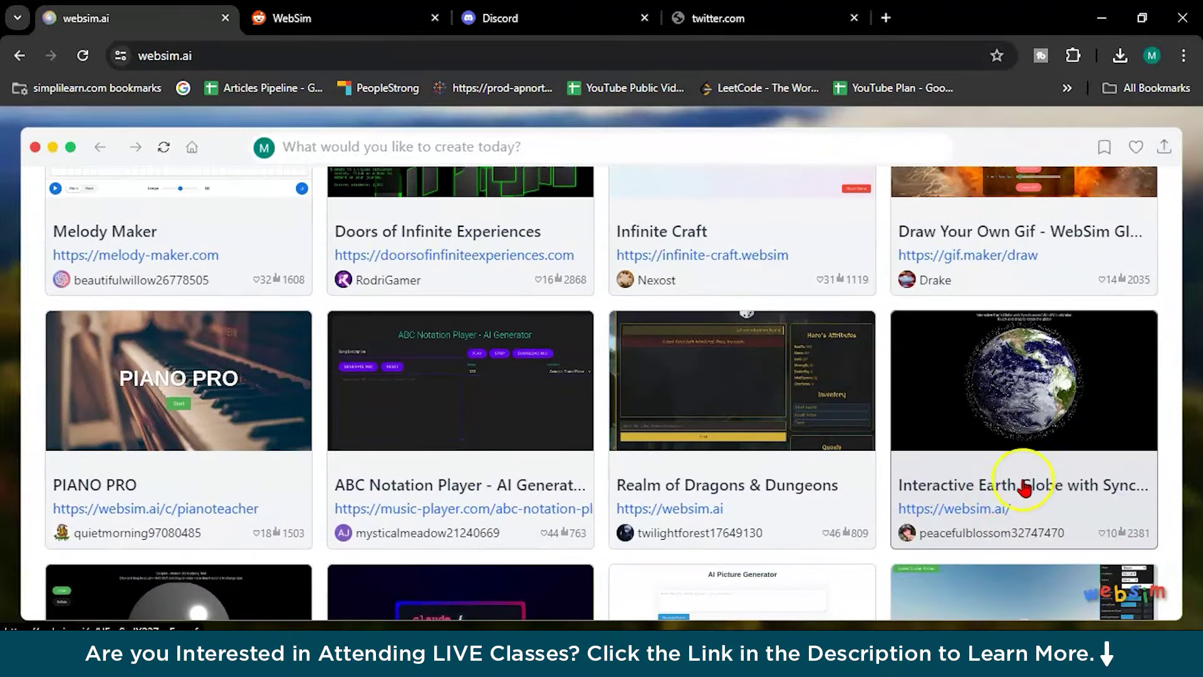
left_click(974, 511)
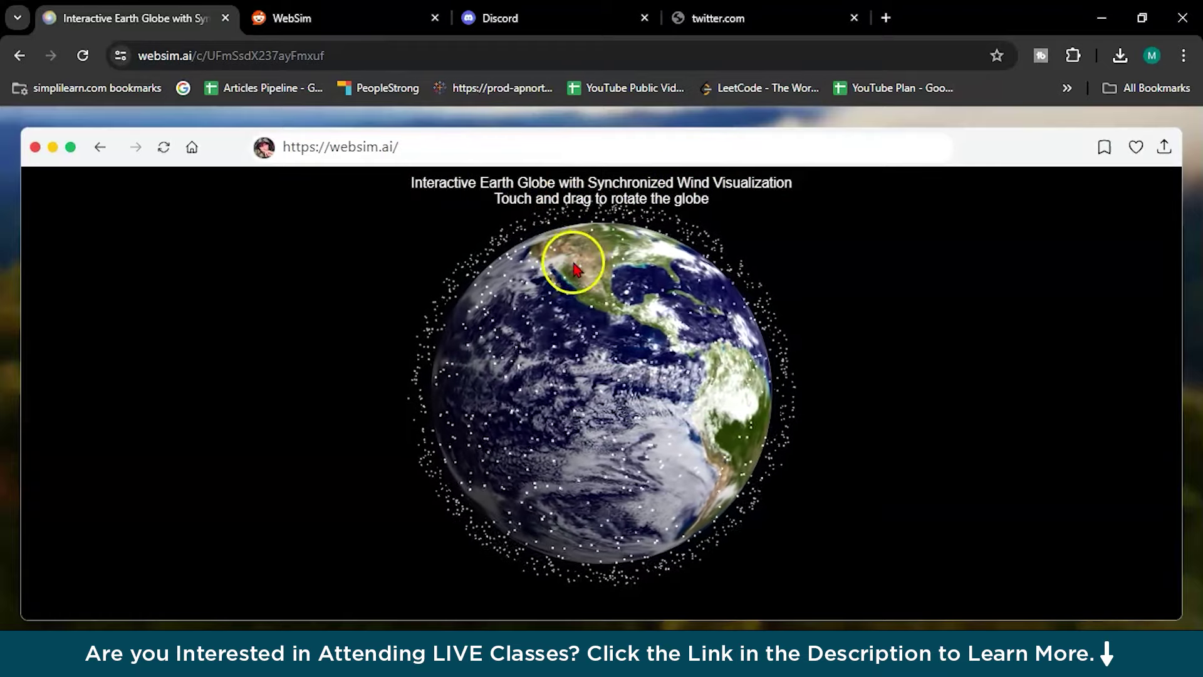
left_click(561, 424)
left_click_drag(561, 425, 650, 384)
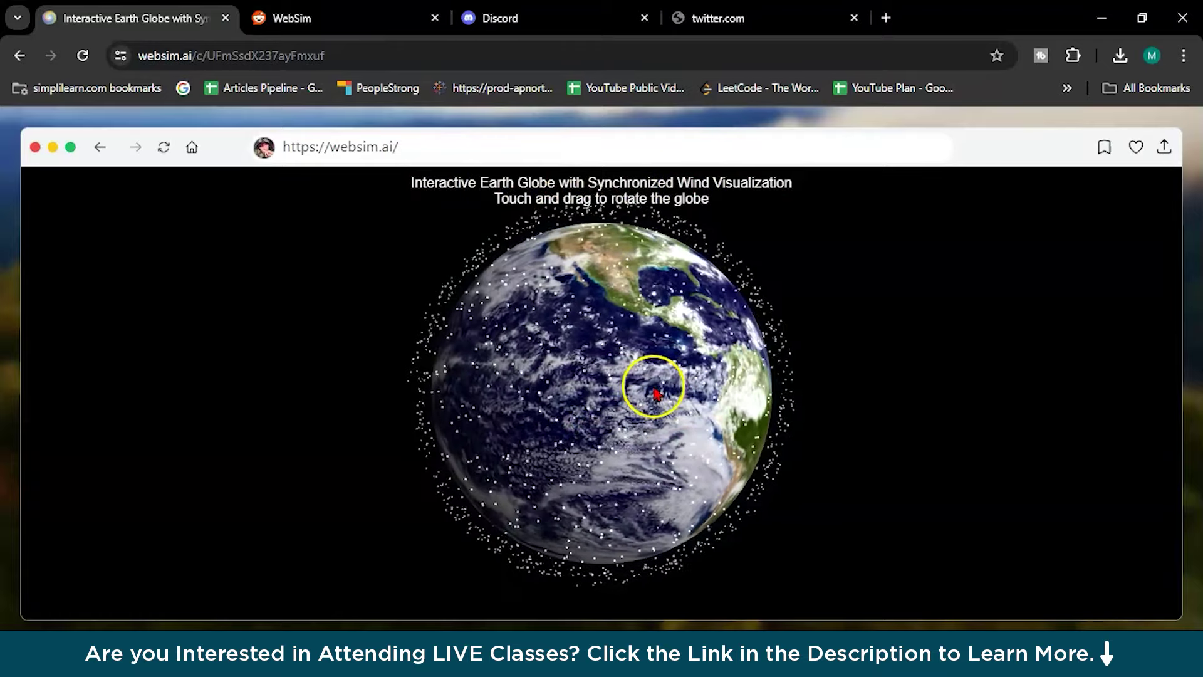
Spin the globe again, go back to the earlier globe version, then return to the home gallery
left_click(956, 415)
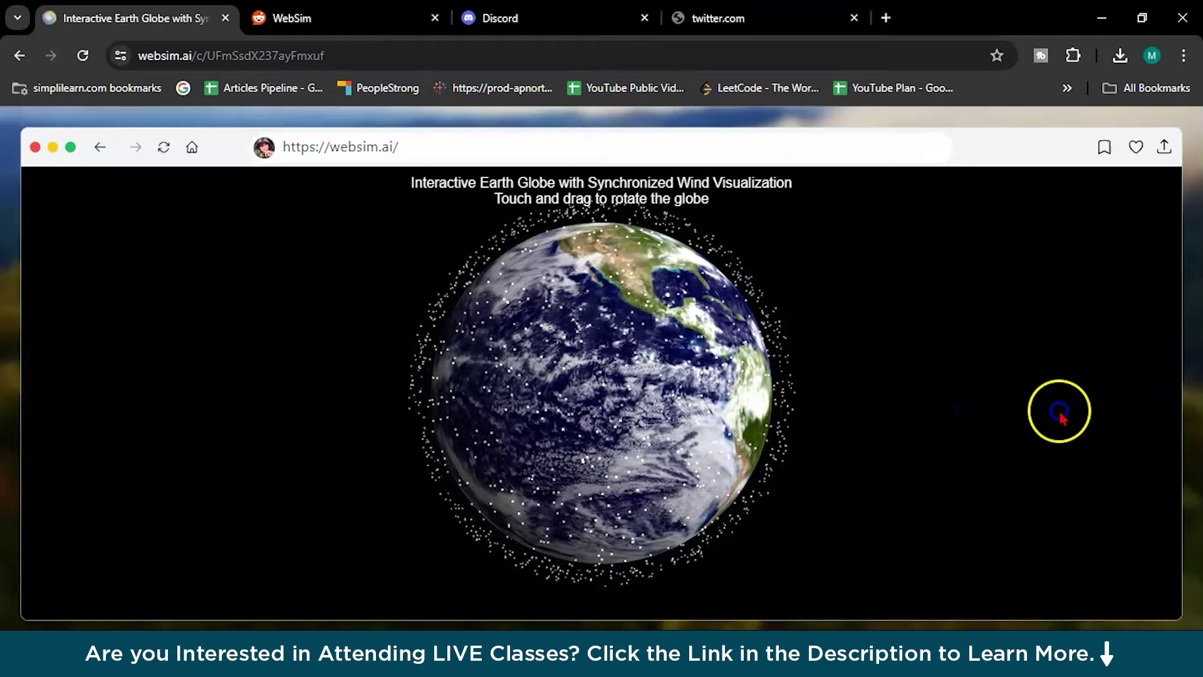
left_click(757, 329)
left_click_drag(809, 392, 896, 194)
left_click(578, 358)
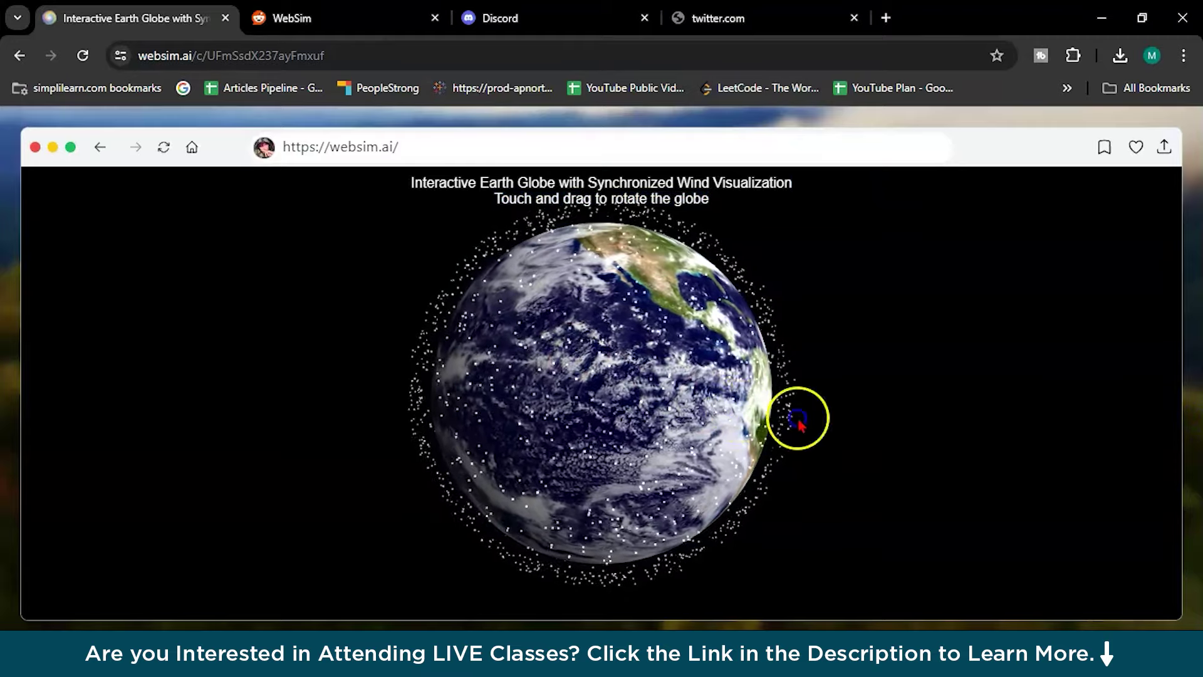
left_click(101, 148)
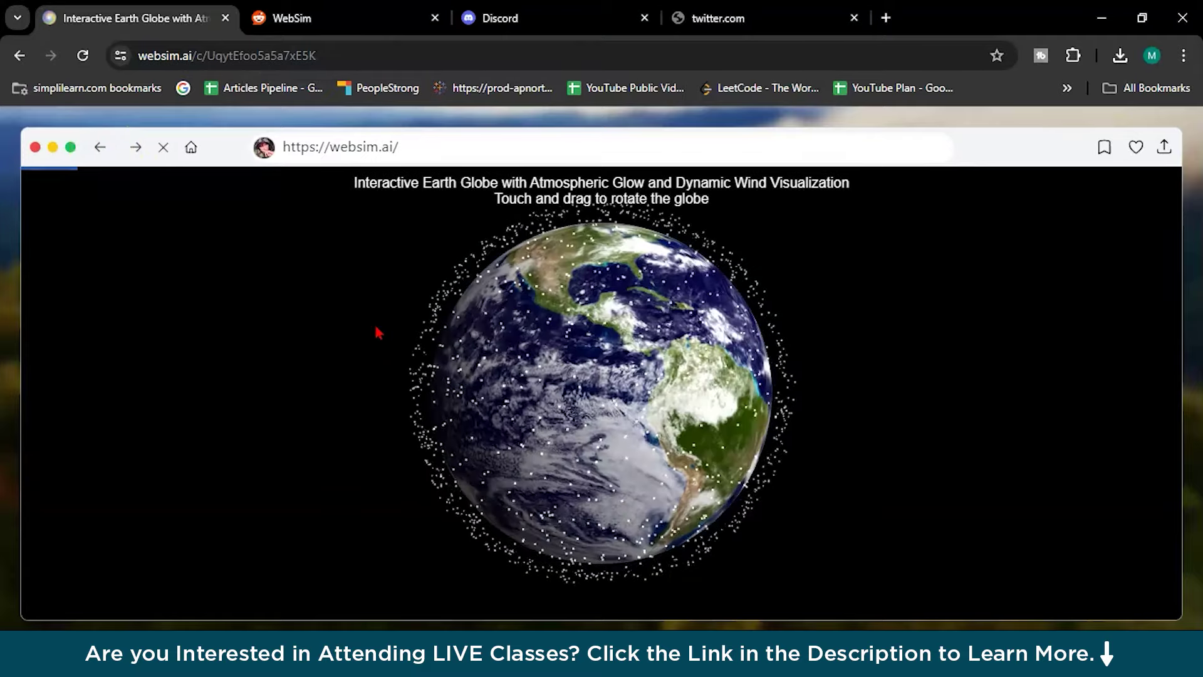
left_click(193, 146)
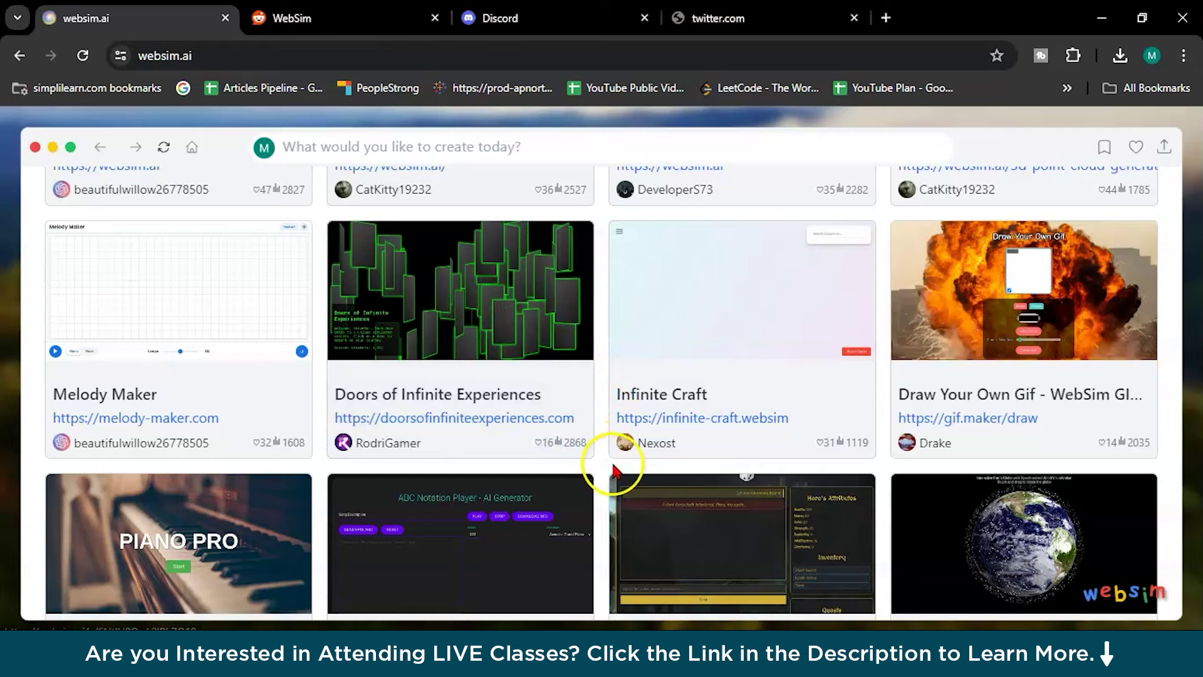
Scroll down to the PIANO PRO project, open it and start the piano teacher
scroll(496, 426, "down", 2)
scroll(497, 430, "down", 2)
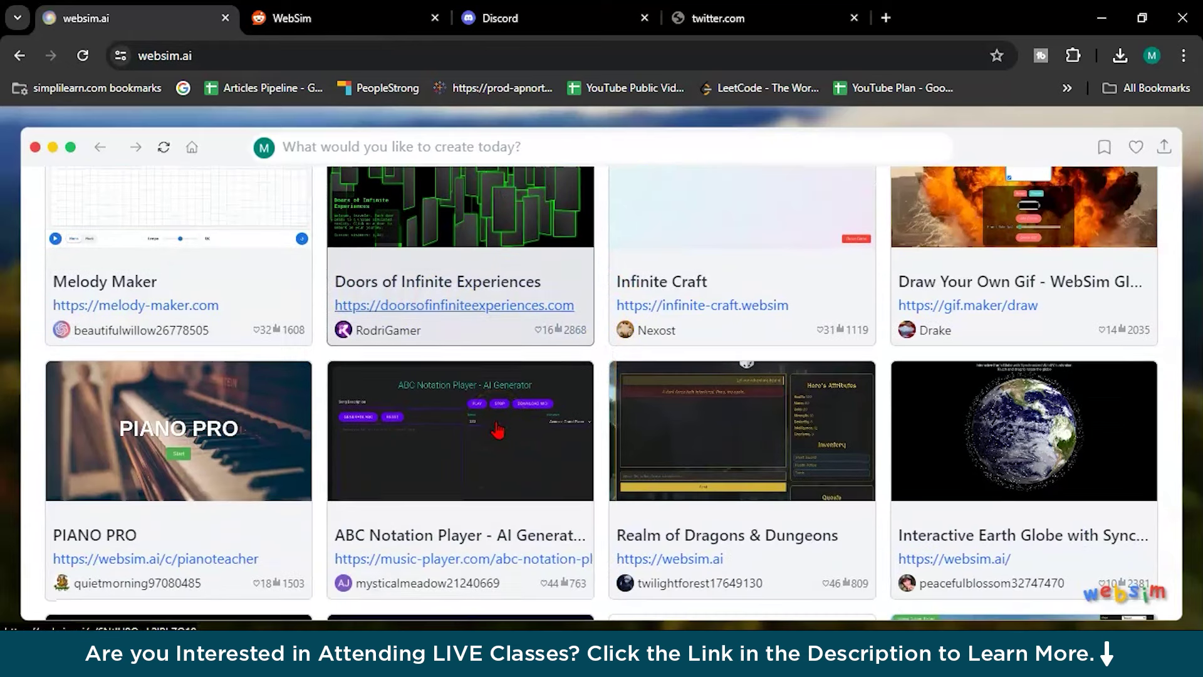
scroll(247, 457, "down", 1)
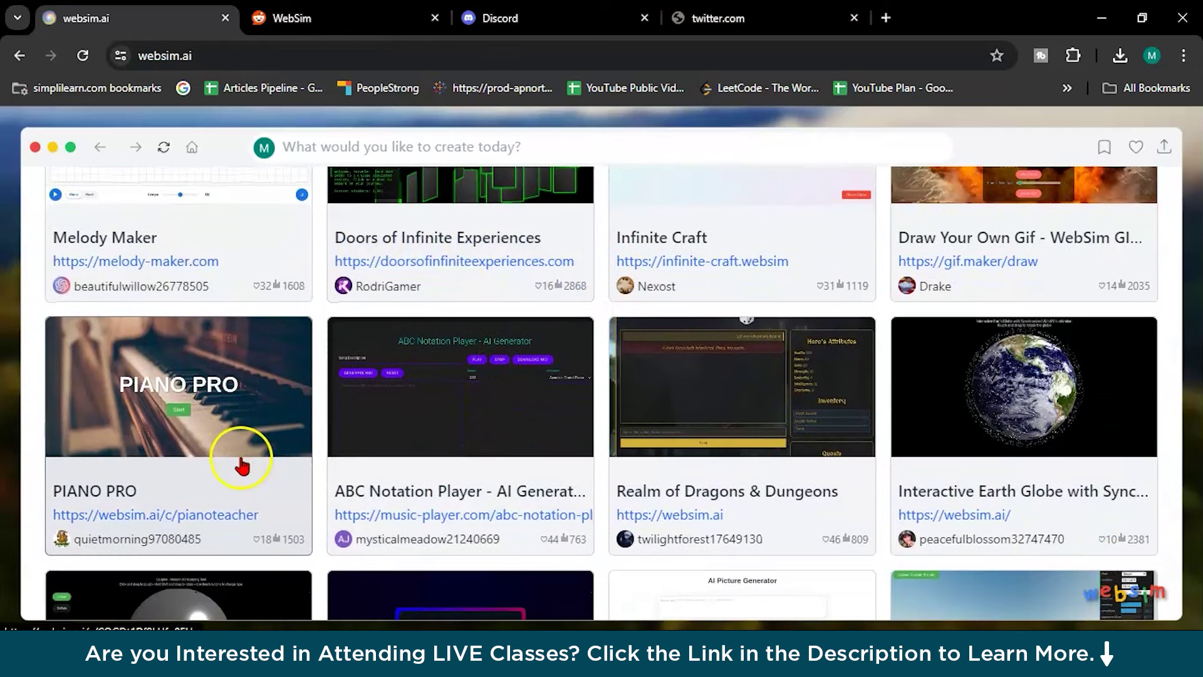
left_click(132, 488)
left_click(591, 482)
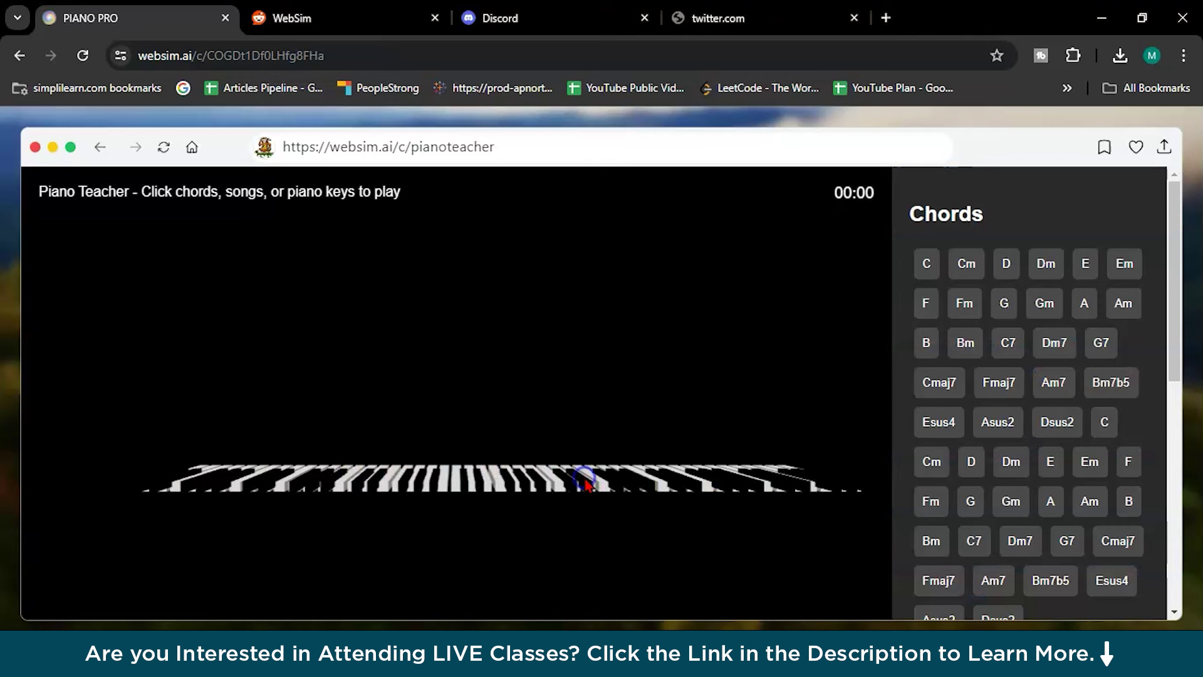
Play the G, Gm, Asus2, G, Dm7 and Bm7b5 chords
left_click(1004, 304)
left_click(1042, 306)
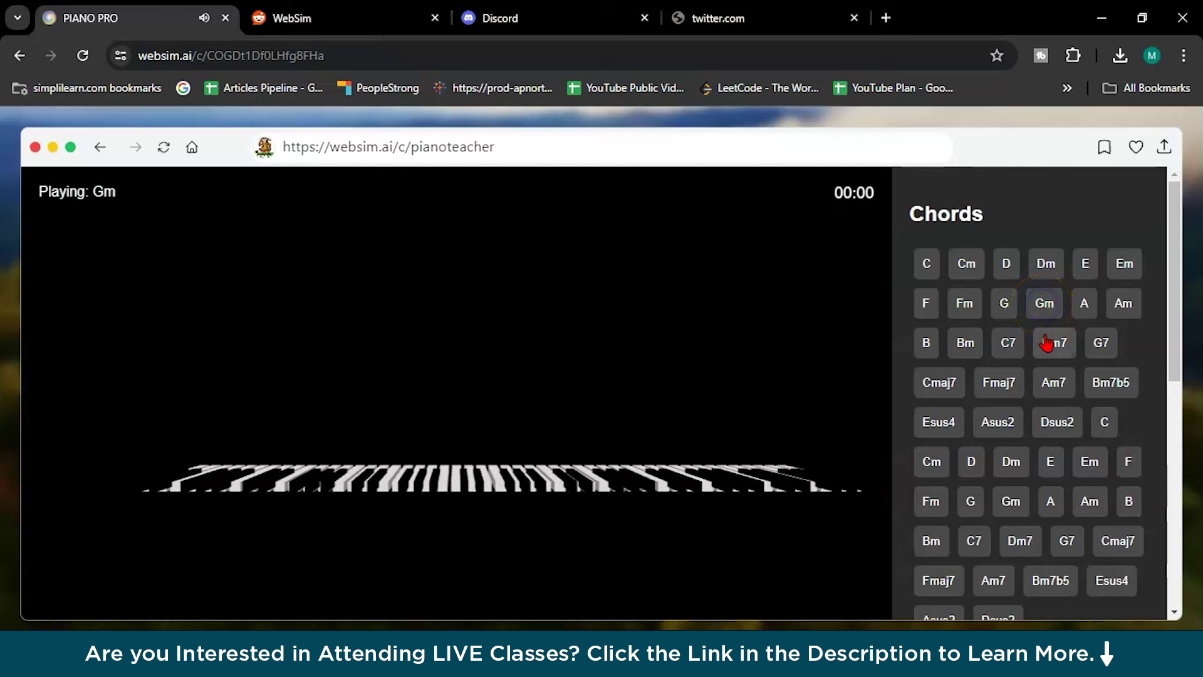
left_click(1003, 419)
left_click(972, 495)
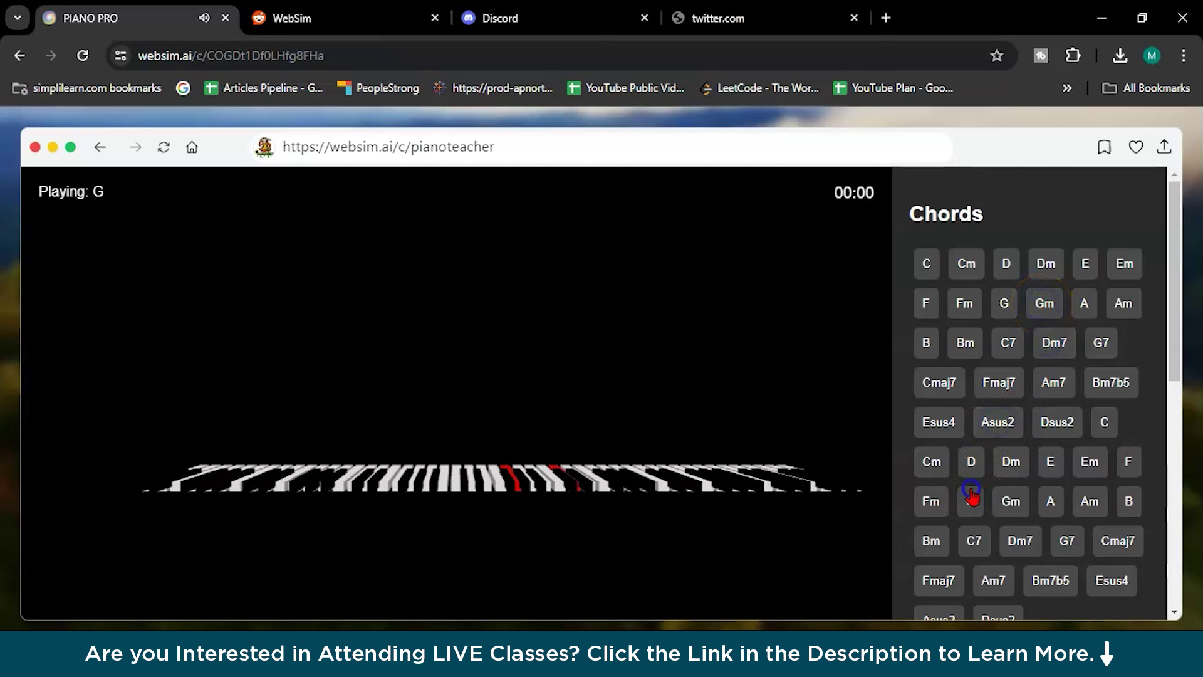
left_click(1015, 532)
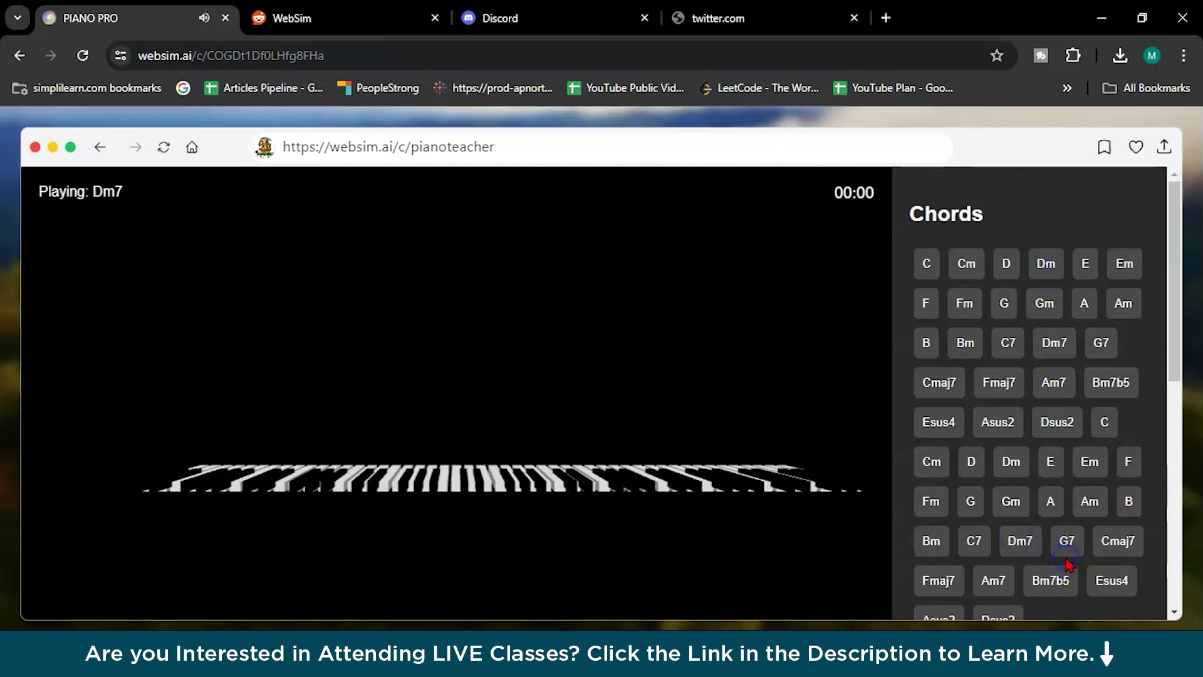
left_click(1051, 581)
Play Fmaj7, Esus4, C7, another chord, G and Cm, then return to the WebSim home page
left_click(942, 577)
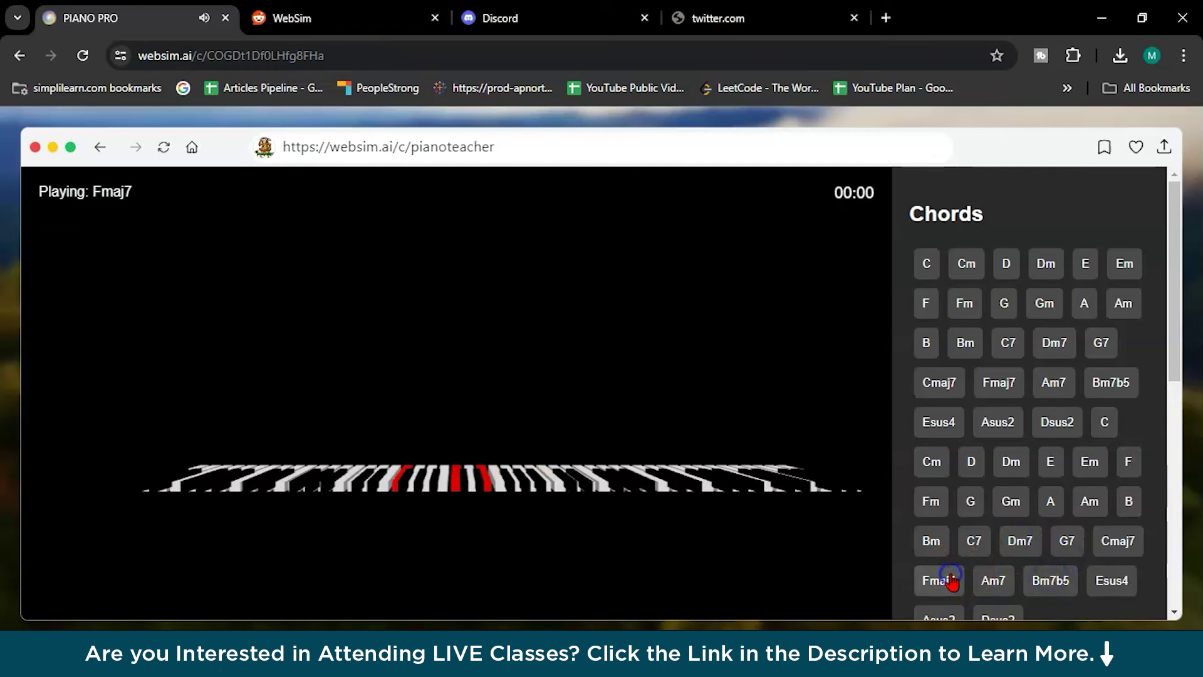
left_click(937, 421)
left_click(1002, 348)
left_click(1082, 348)
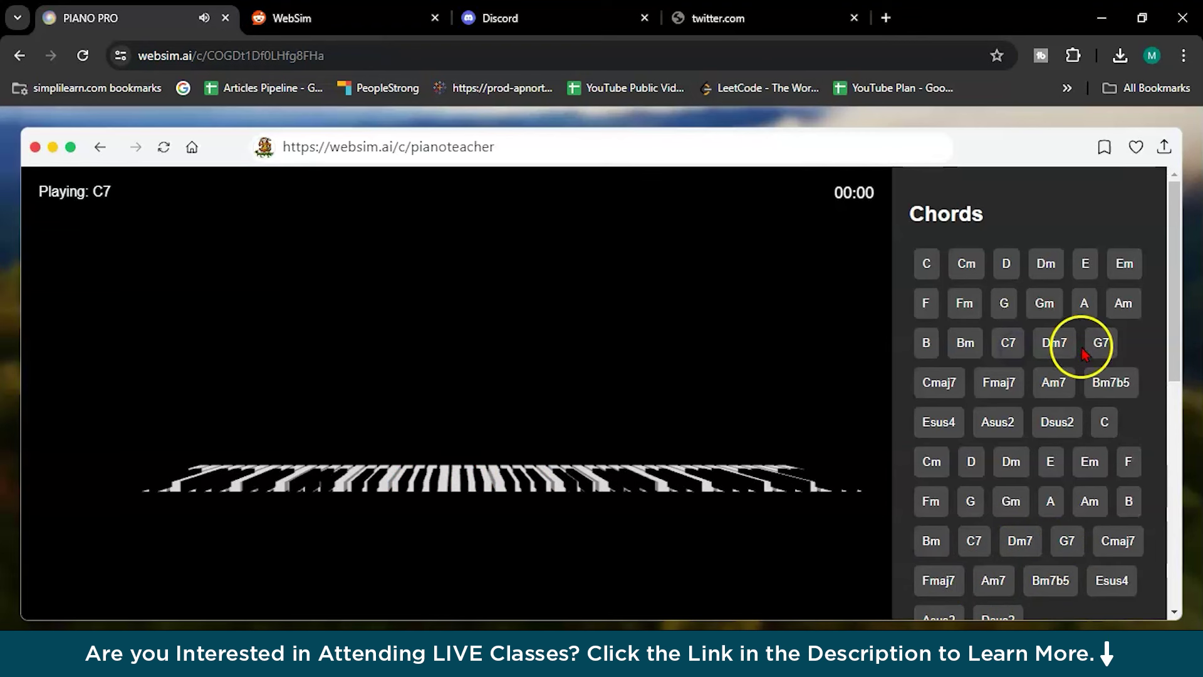
left_click(1003, 302)
left_click(965, 266)
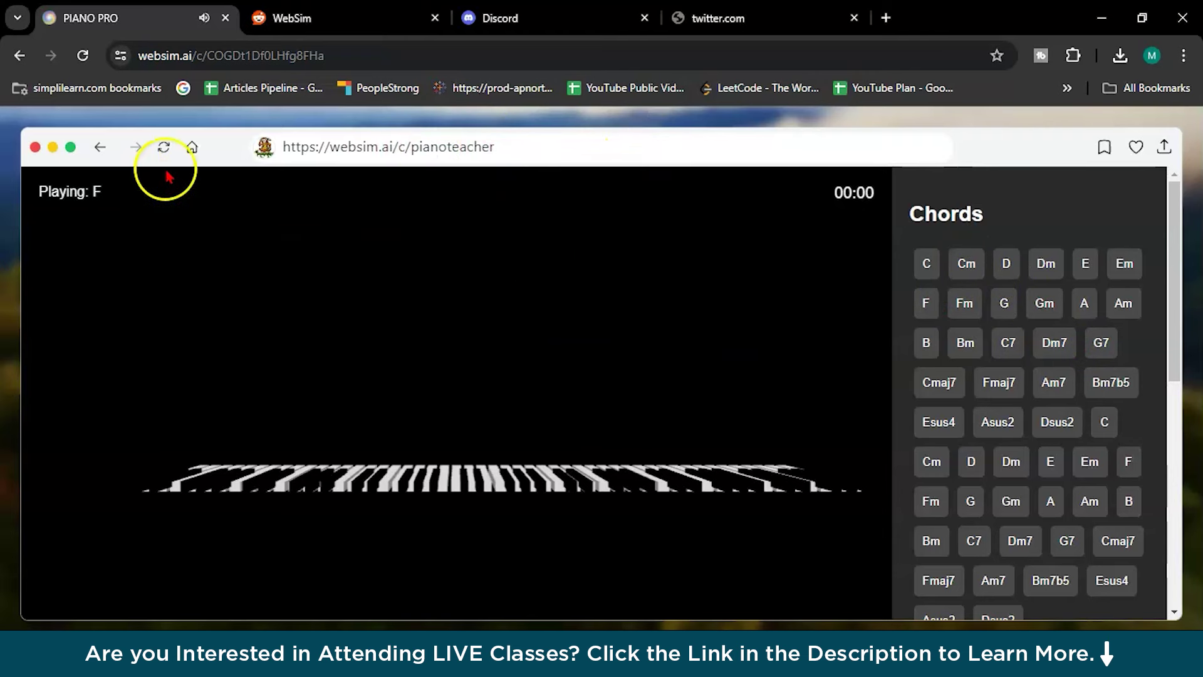
left_click(192, 149)
scroll(544, 371, "down", 3)
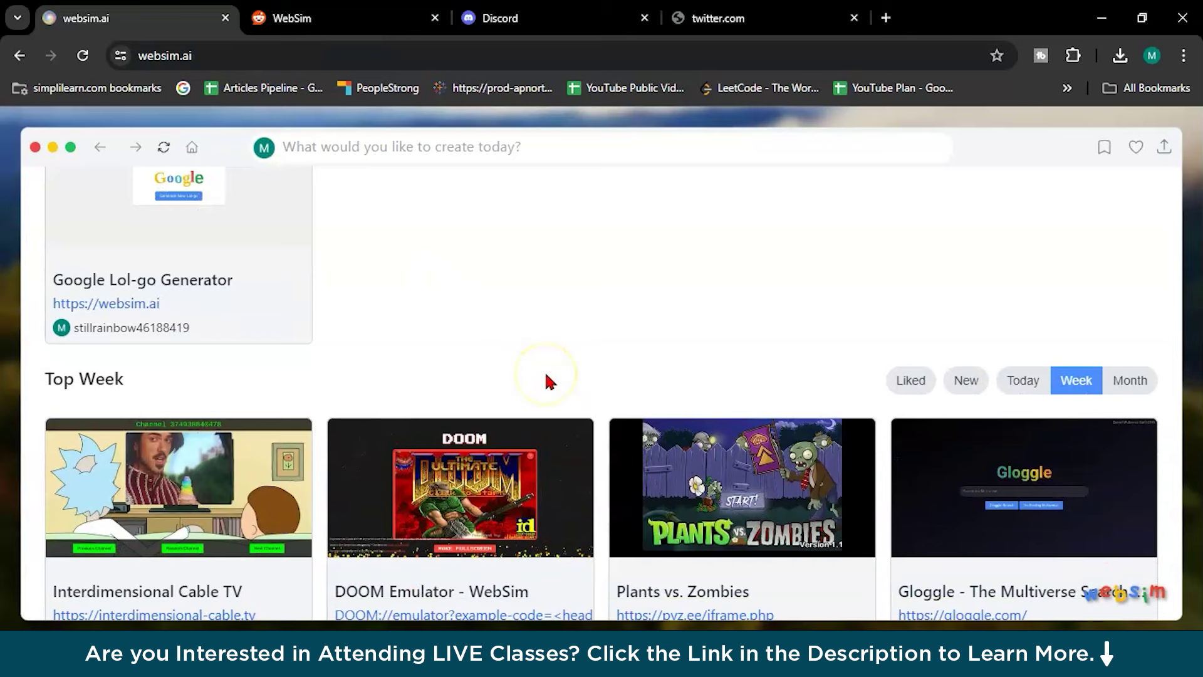
scroll(641, 325, "down", 3)
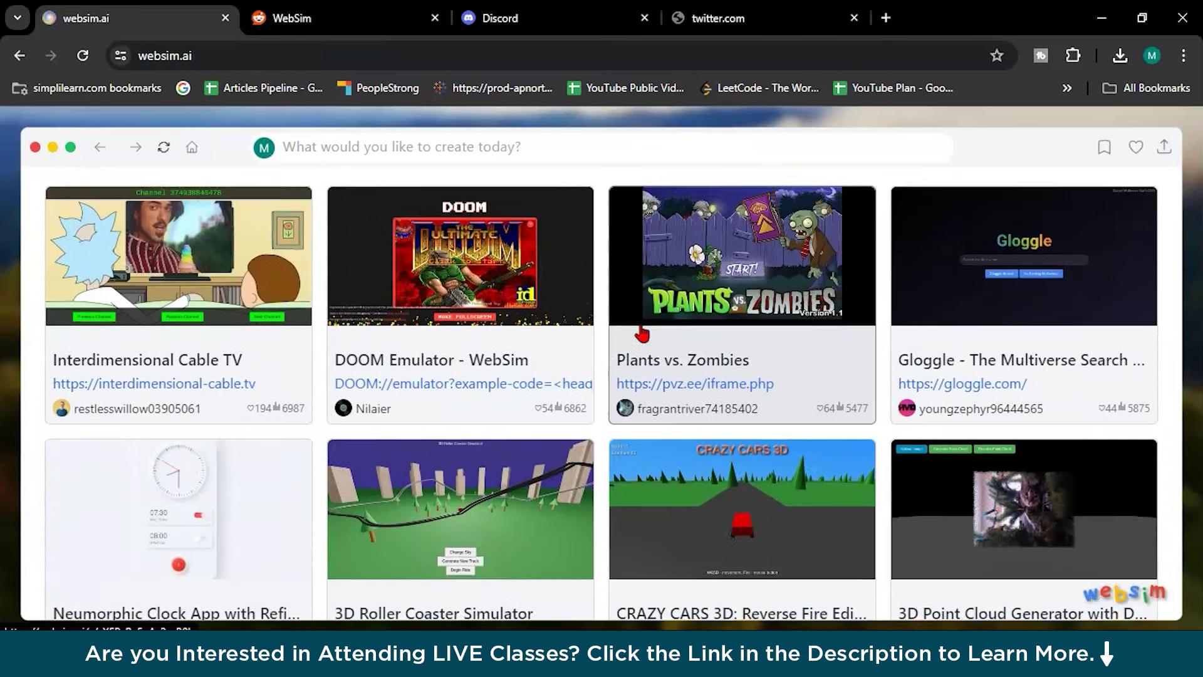
scroll(902, 401, "down", 6)
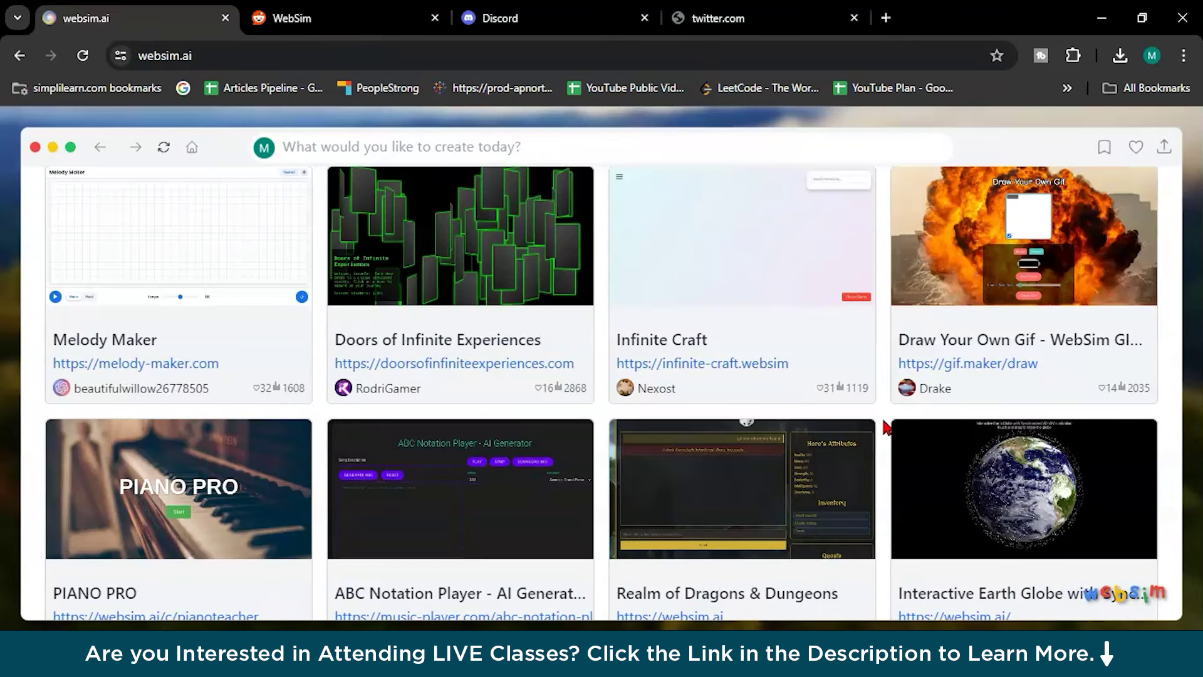